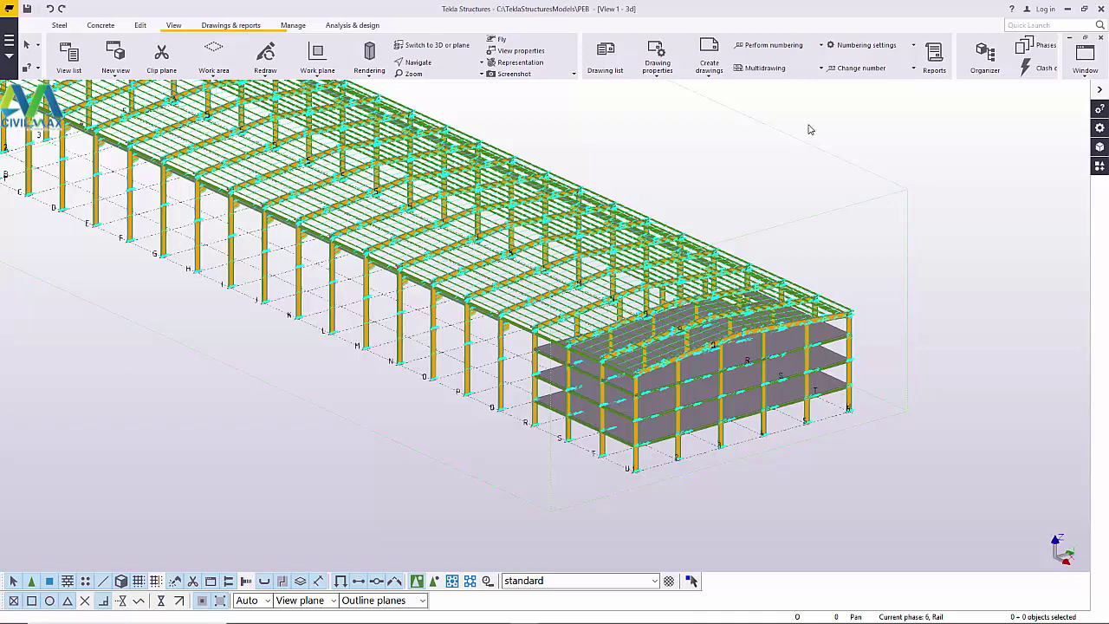
- Examine the steel building in plan and 3D, including the multi-storey bays between grid lines R and U
left_click(436, 56)
scroll(582, 378, "down", 2)
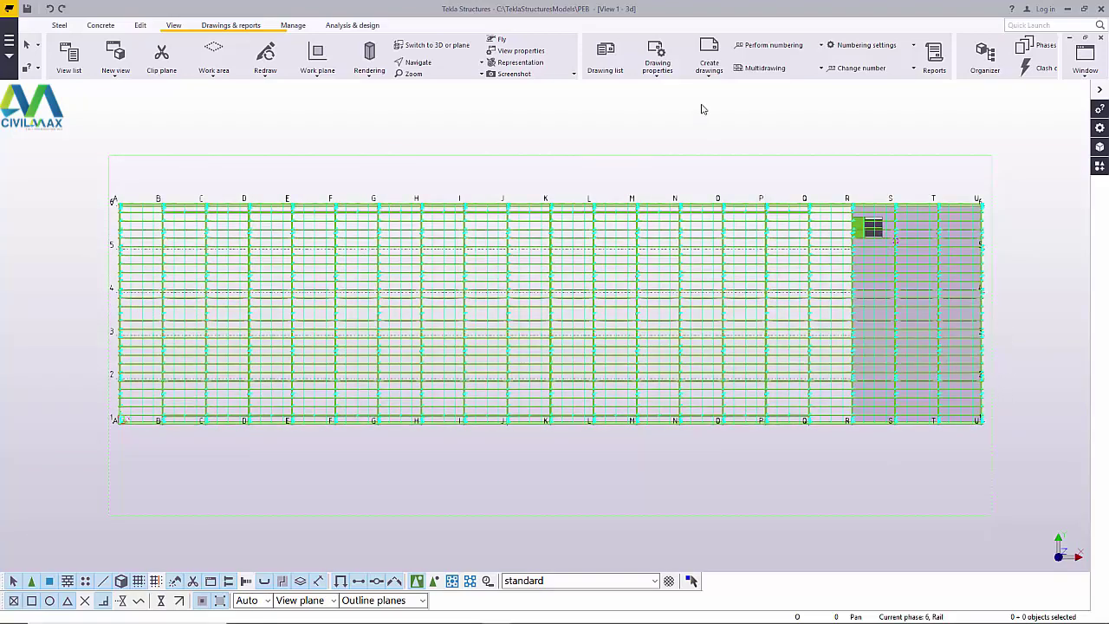
left_click(447, 48)
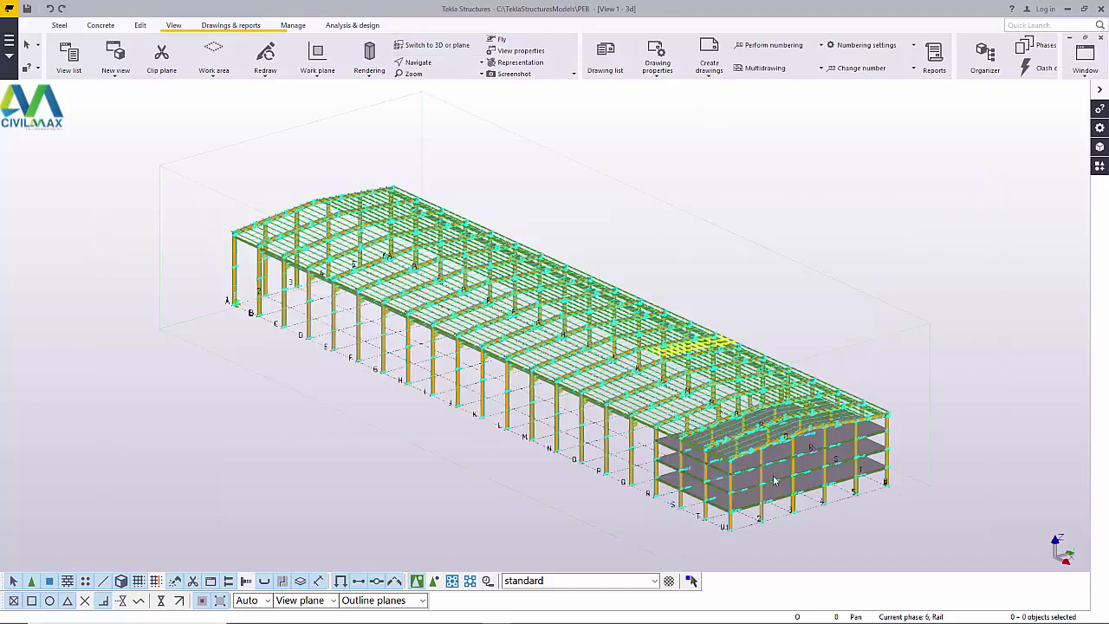
scroll(775, 480, "up", 2)
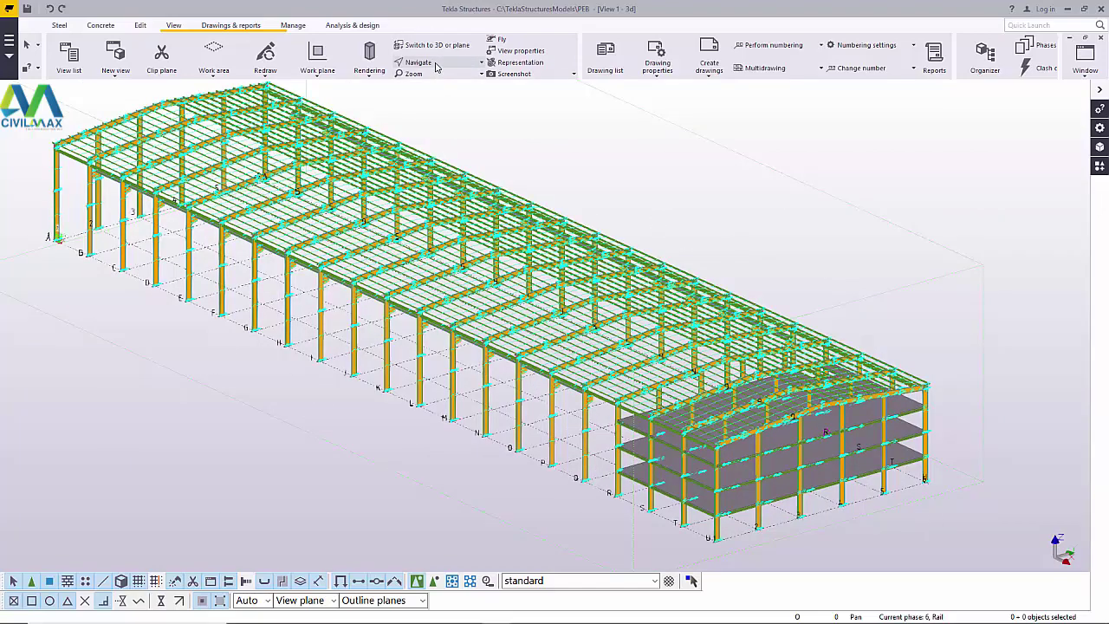
left_click(437, 66)
left_click(433, 83)
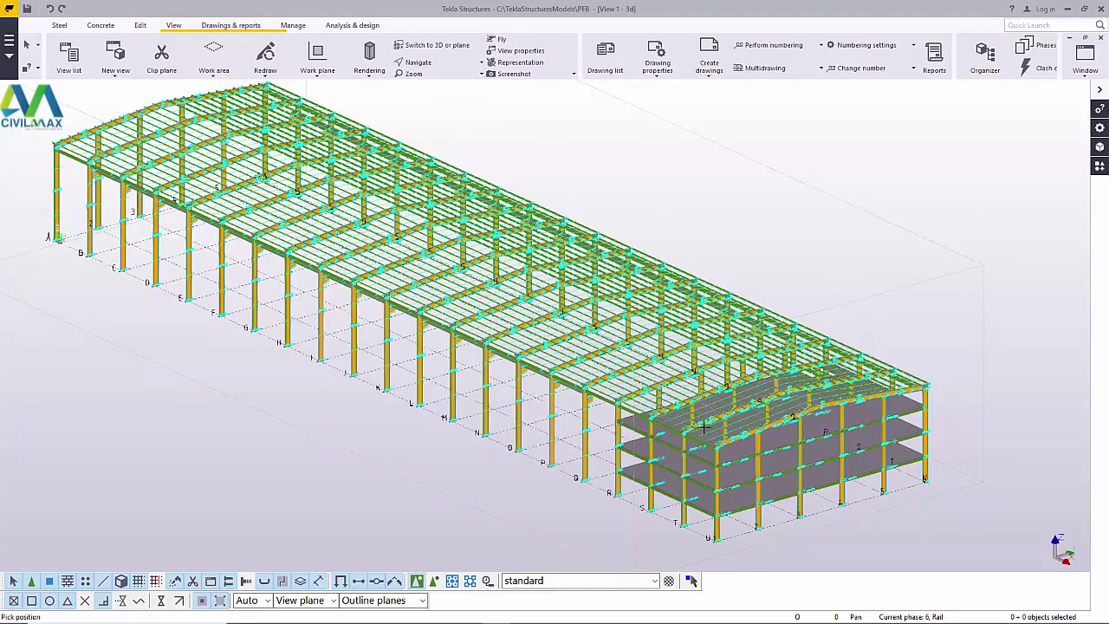
left_click(718, 524)
middle_click_drag(721, 528, 673, 491, "ctrl")
scroll(744, 528, "up", 3)
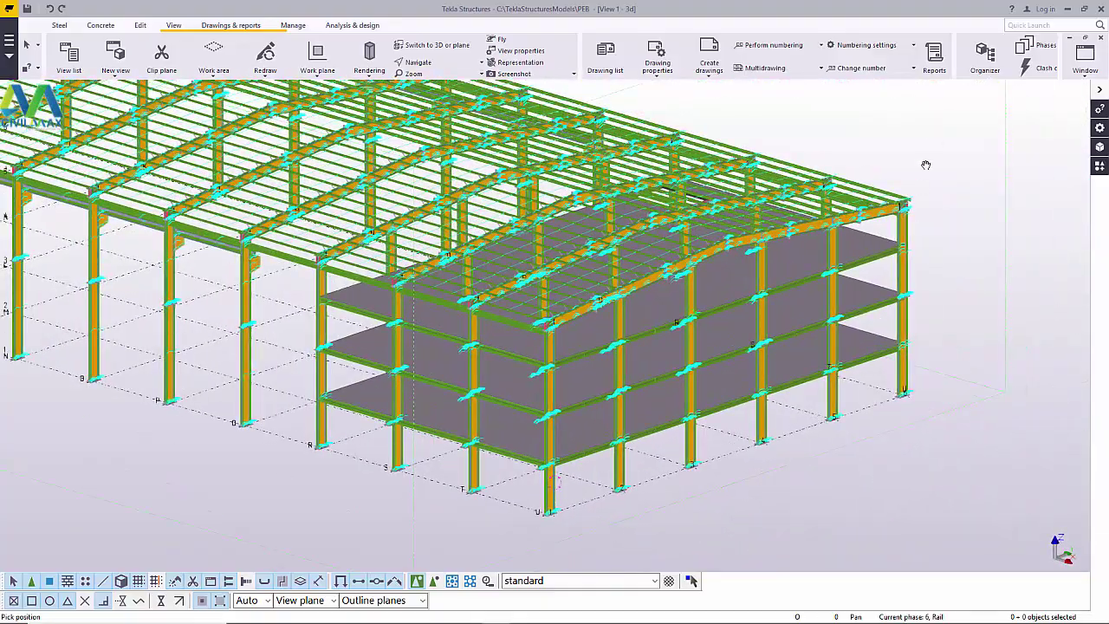
right_click(929, 146)
left_click(962, 152)
scroll(563, 516, "up", 2)
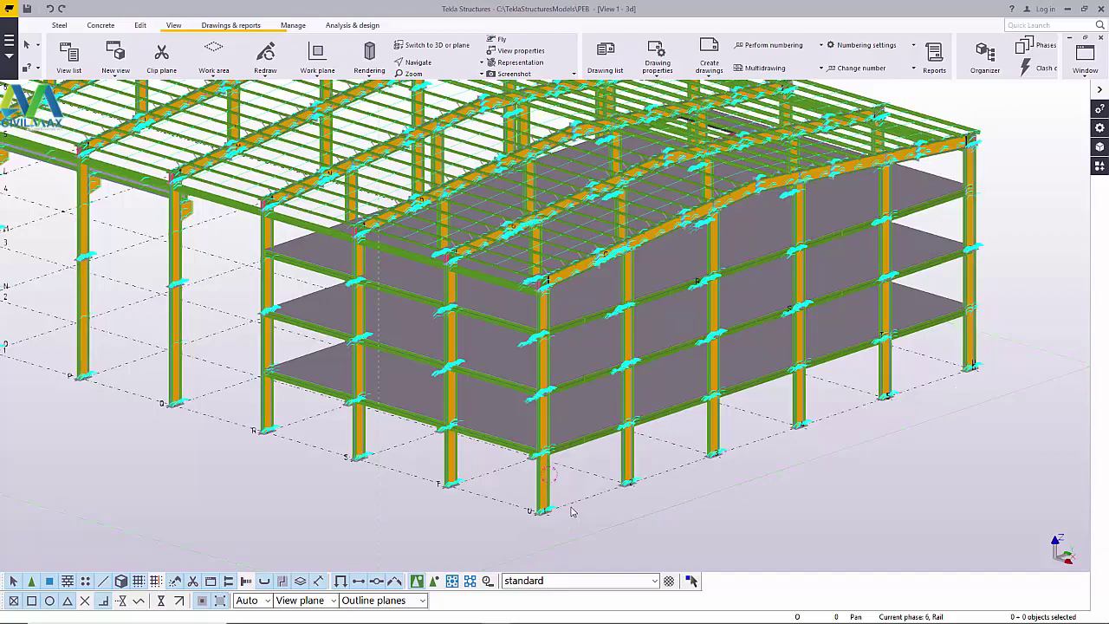
scroll(779, 476, "down", 3)
scroll(784, 482, "down", 3)
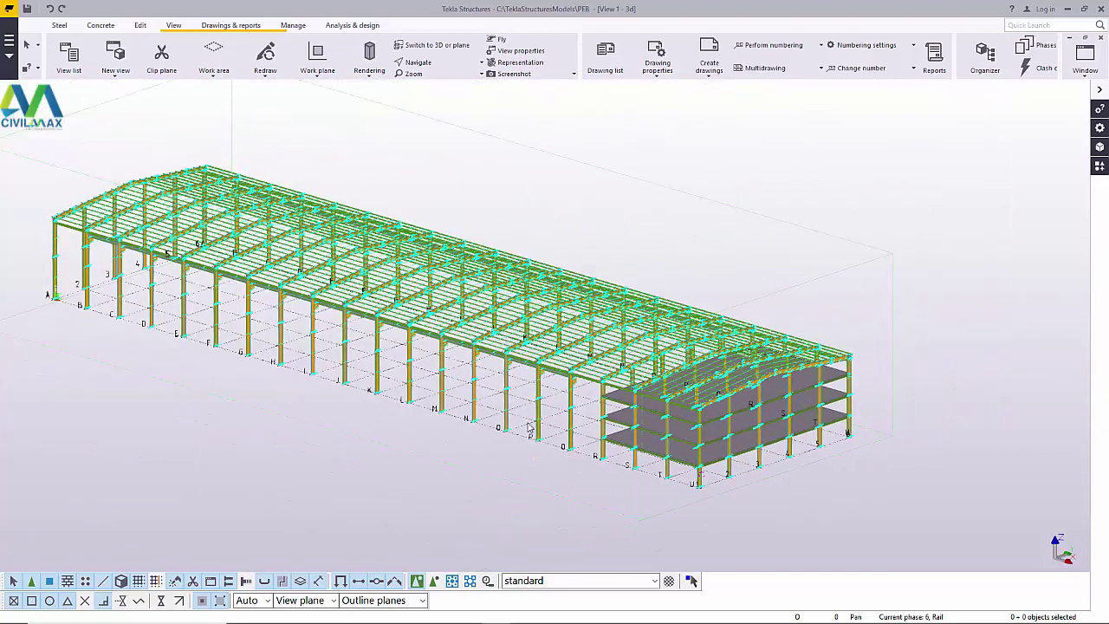
scroll(532, 440, "up", 1)
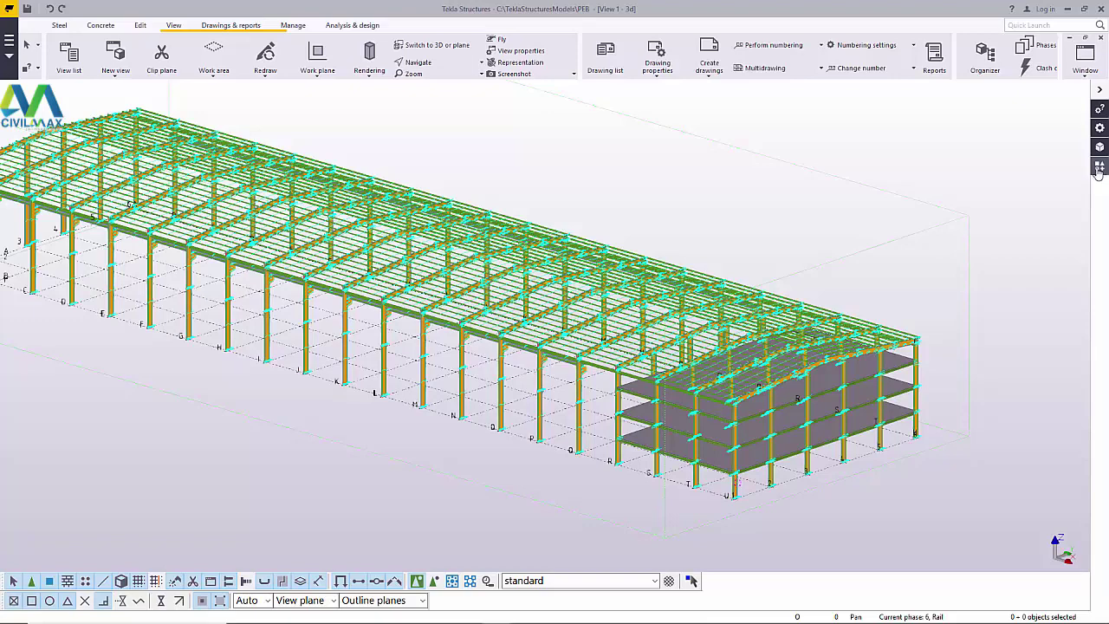
- Search the component catalog for CMU and open the settings of the CMUWall component
left_click(1098, 170)
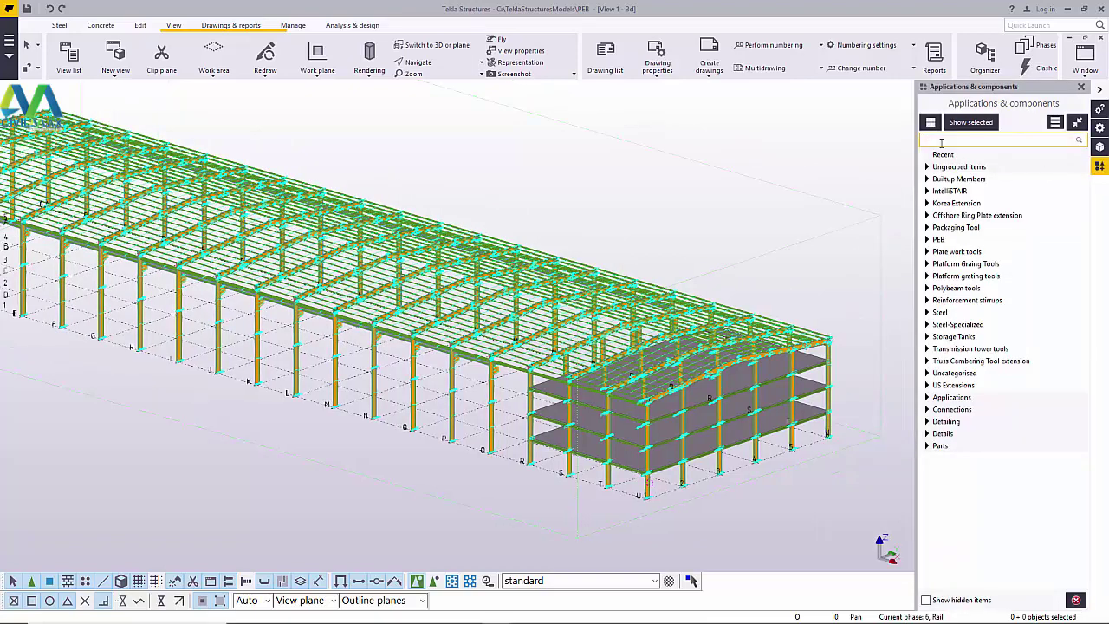
type("CM")
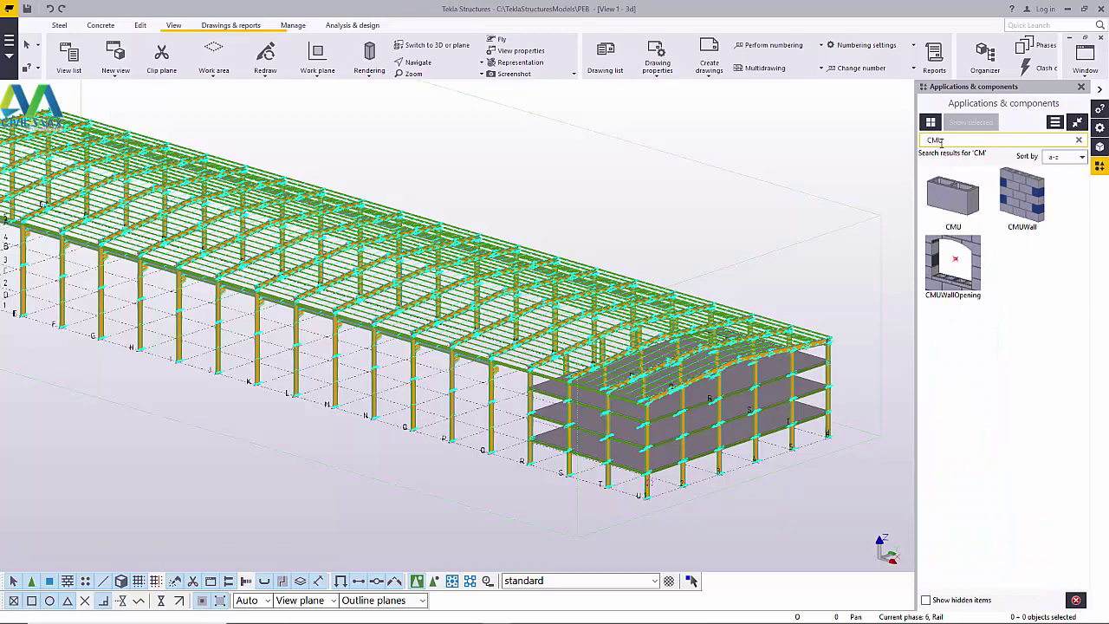
type("U")
left_click(1028, 207)
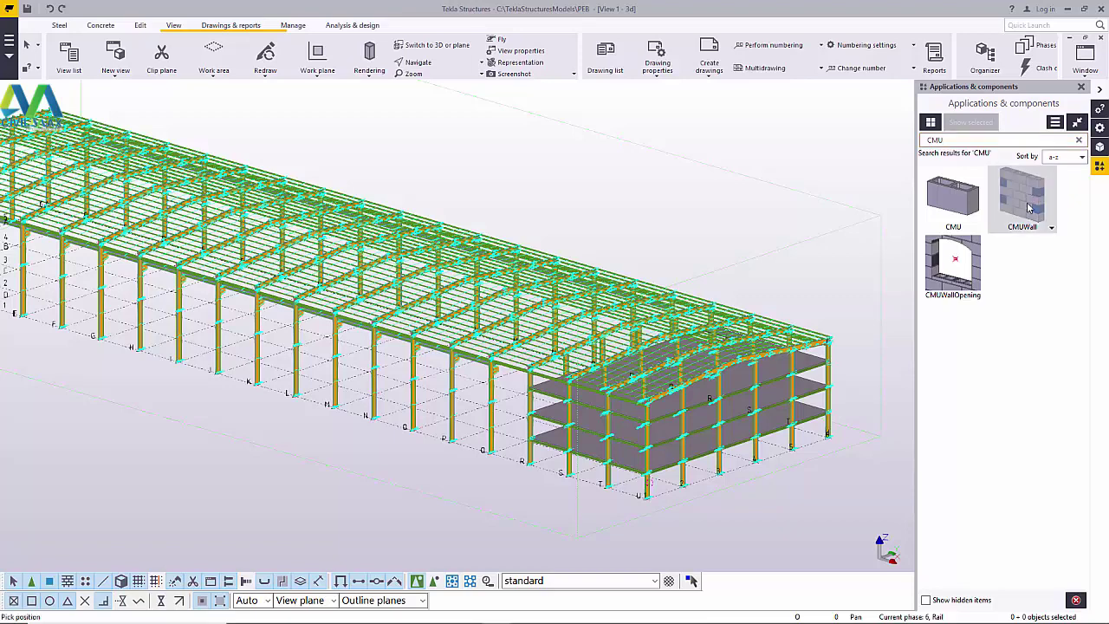
double_click(1029, 207)
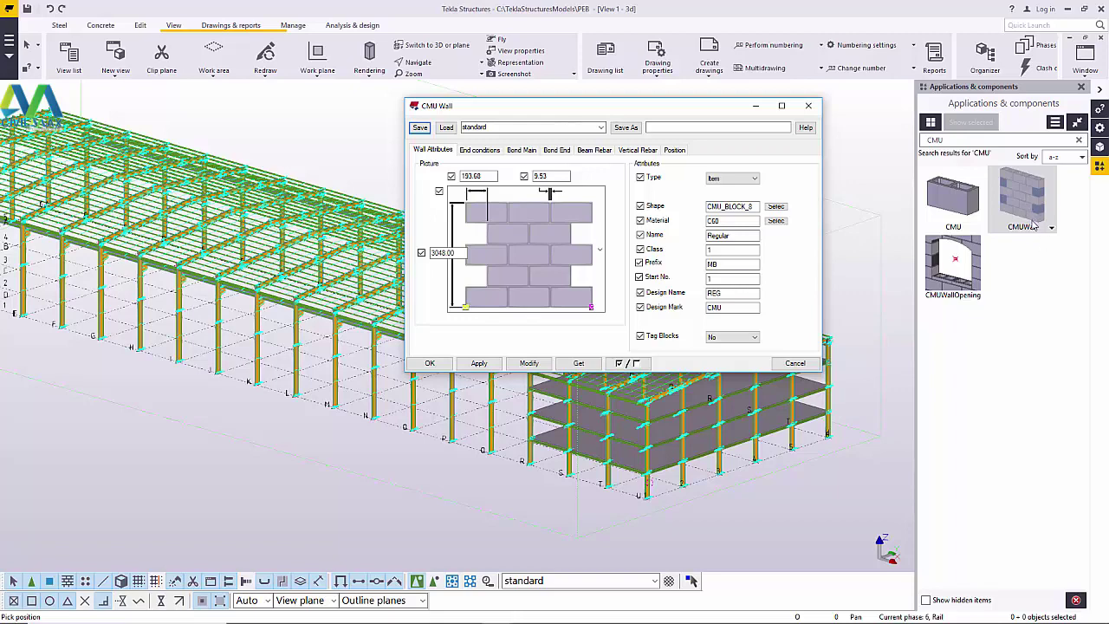
- Review the wall height, block shape and material settings, keeping shape CMU_BLOCK_8 and material C60
left_click(458, 252)
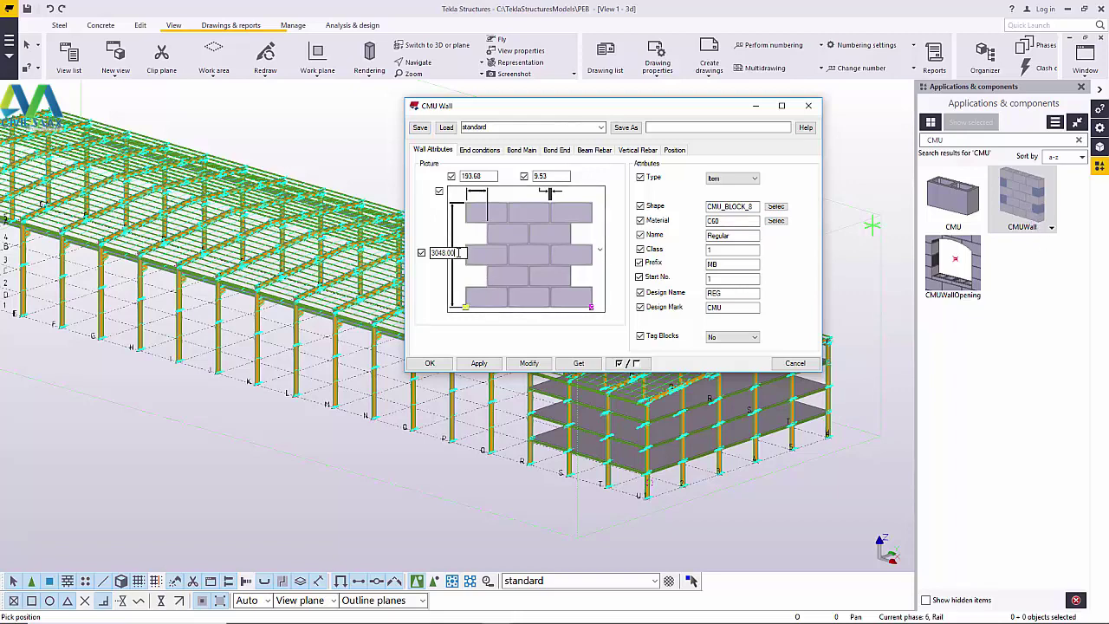
left_click_drag(458, 252, 429, 252)
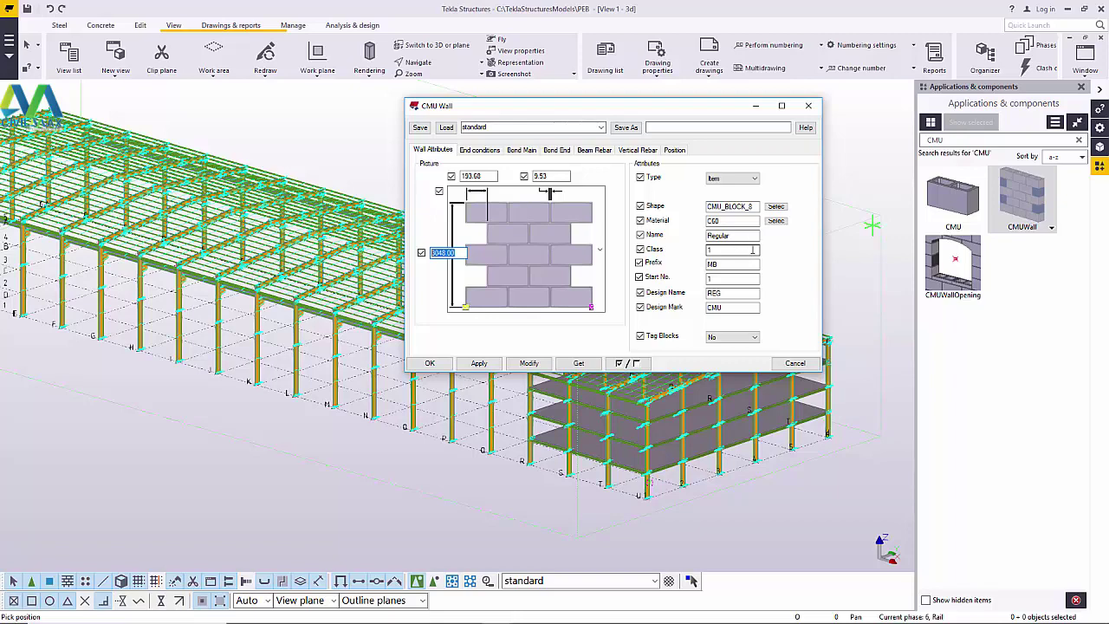
left_click(775, 206)
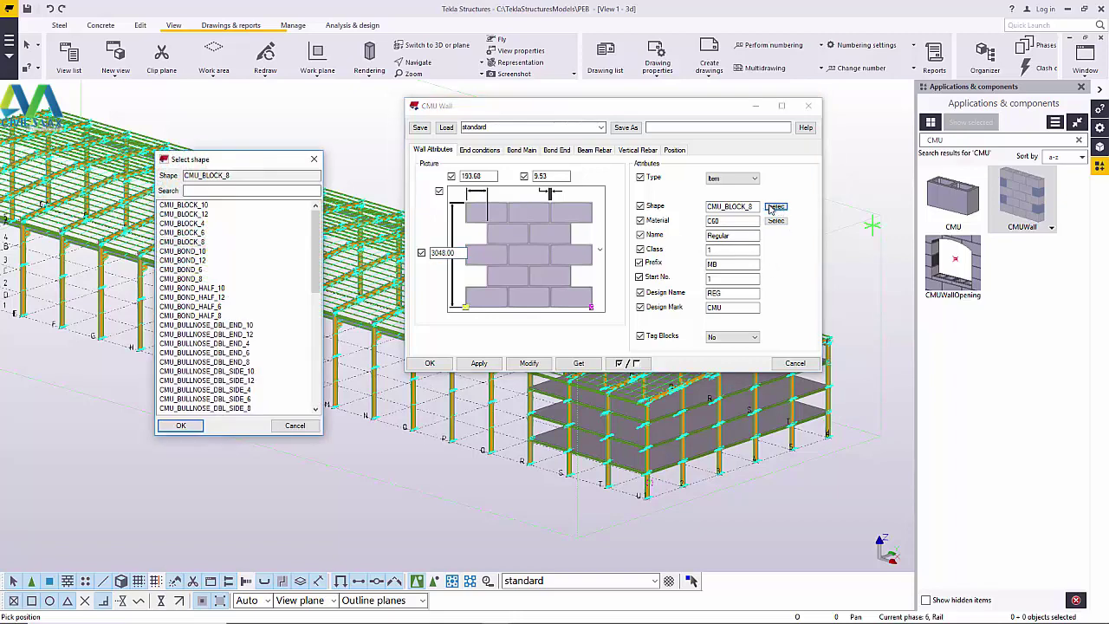
mouse_move(316, 244)
left_mouse_down()
mouse_move(321, 361)
mouse_move(318, 225)
left_mouse_up()
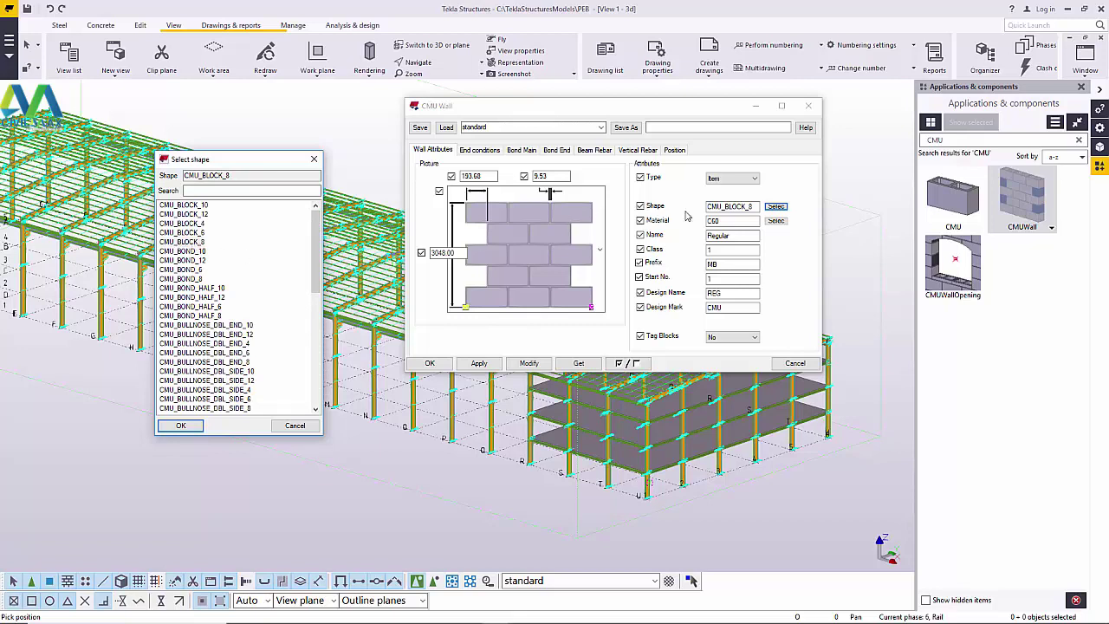
left_click(184, 425)
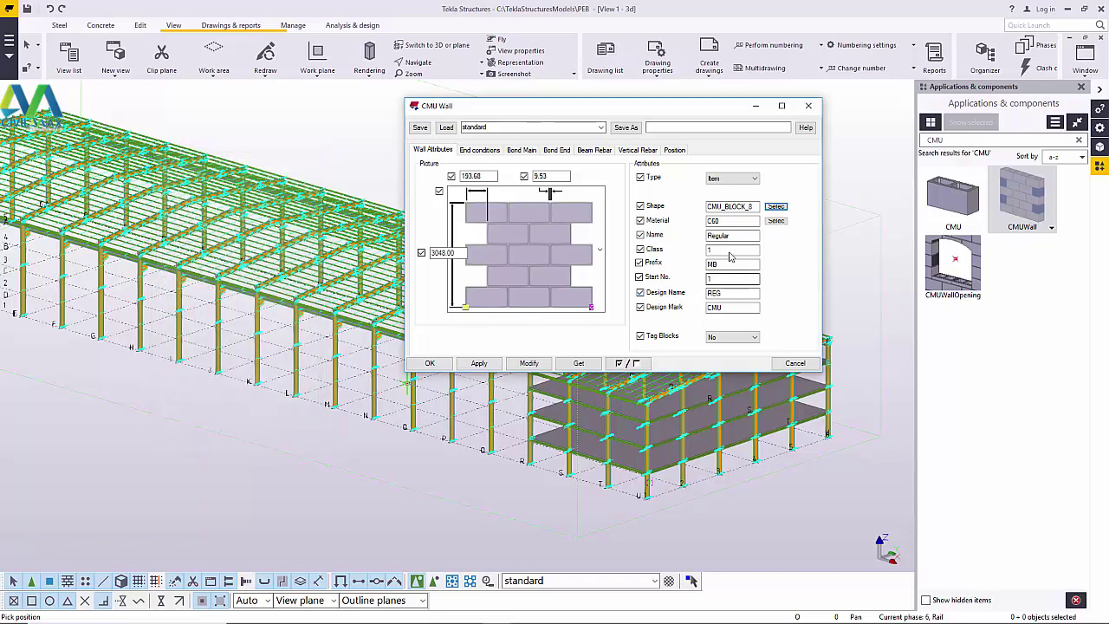
left_click(775, 221)
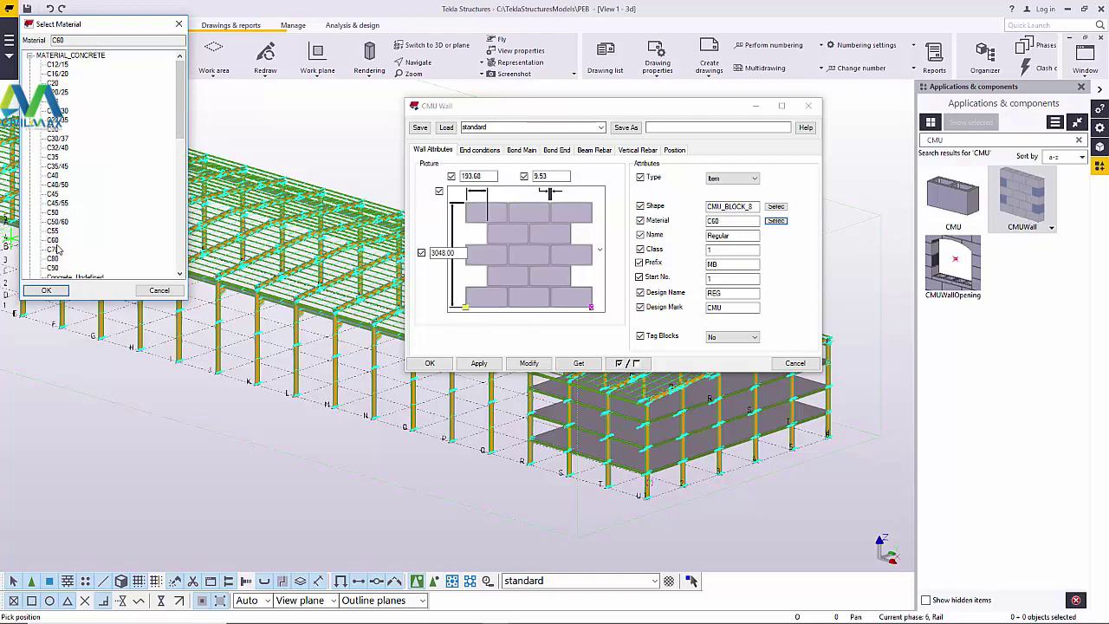
left_click(47, 290)
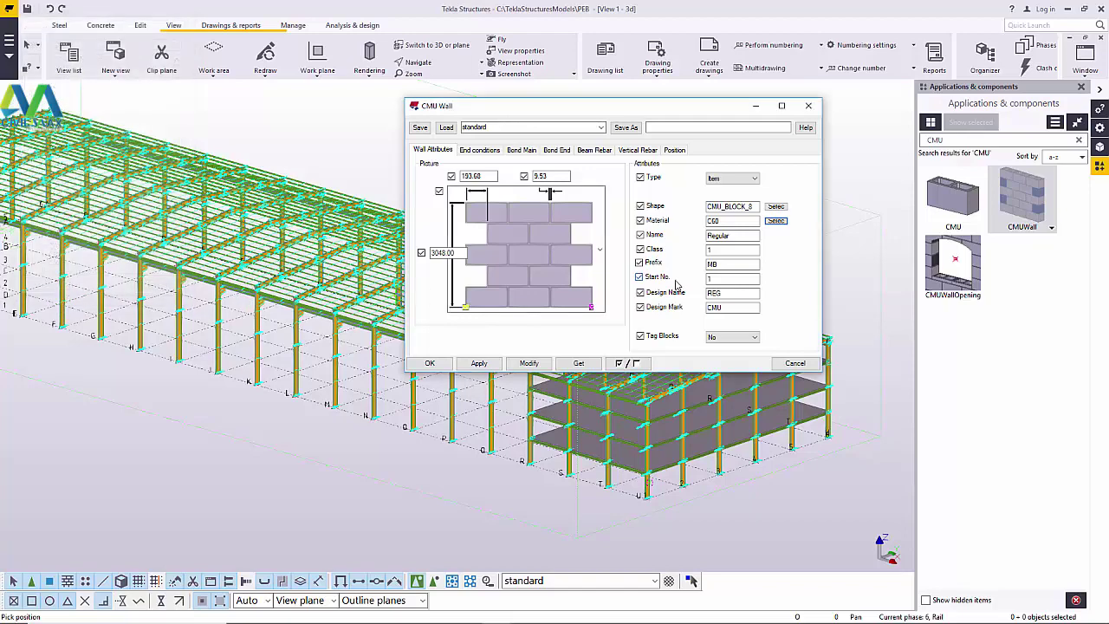
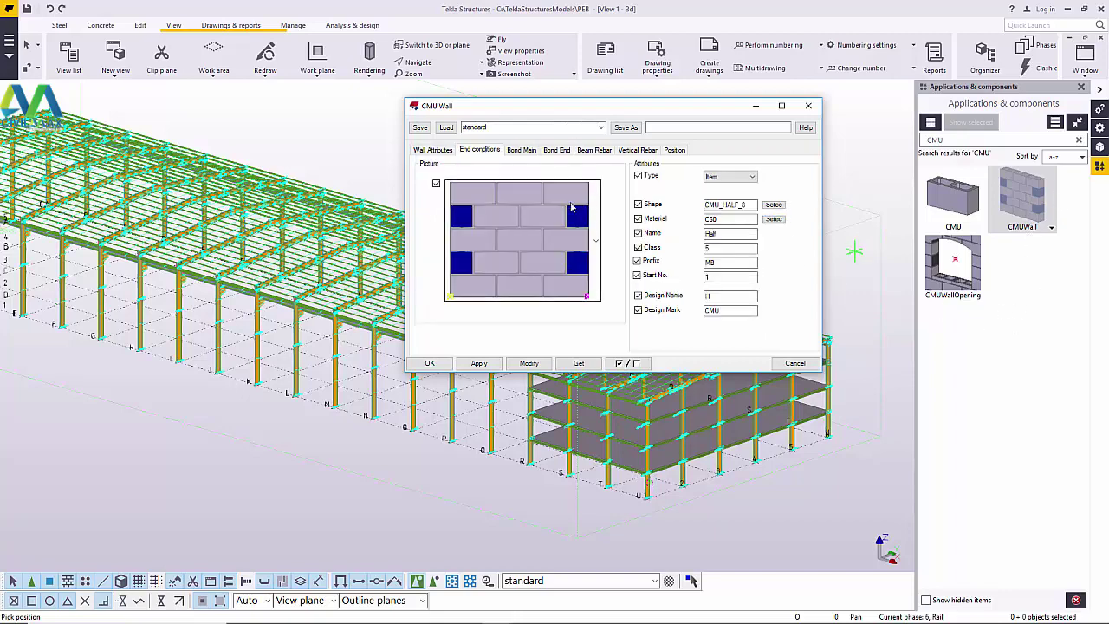
- Choose the end condition without half blocks at either end and set the bond beam rows to 0
left_click(592, 251)
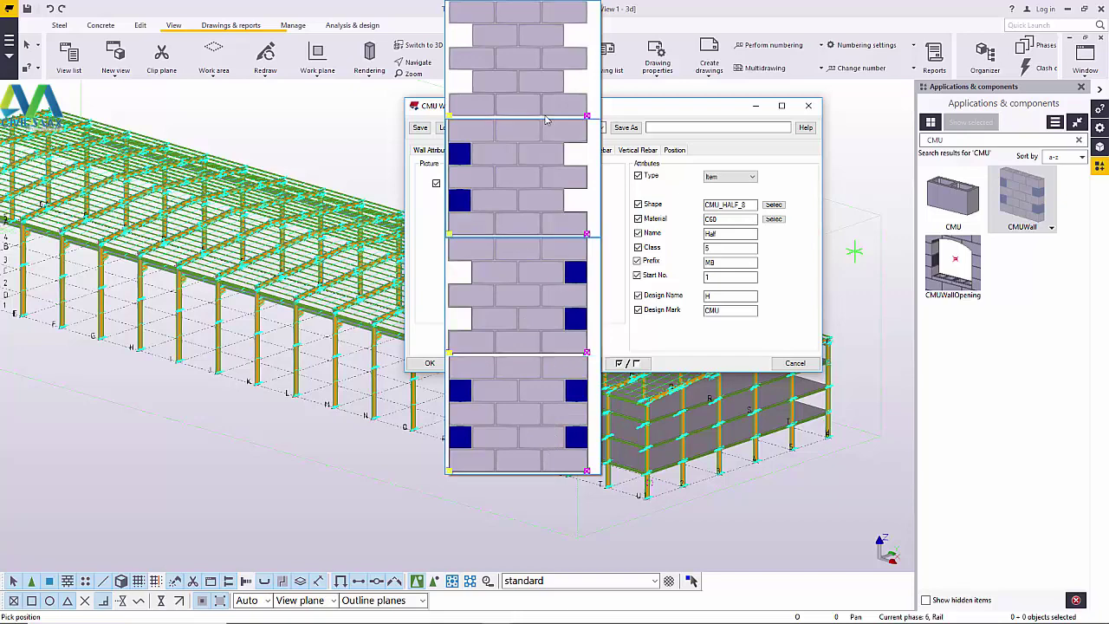
left_click(554, 69)
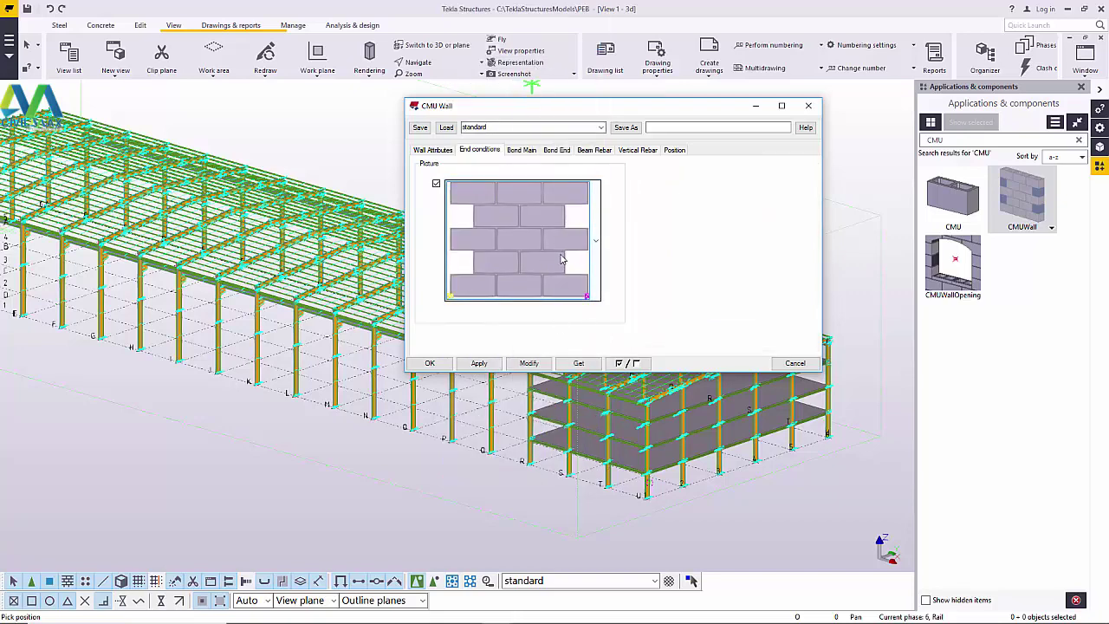
left_click(523, 151)
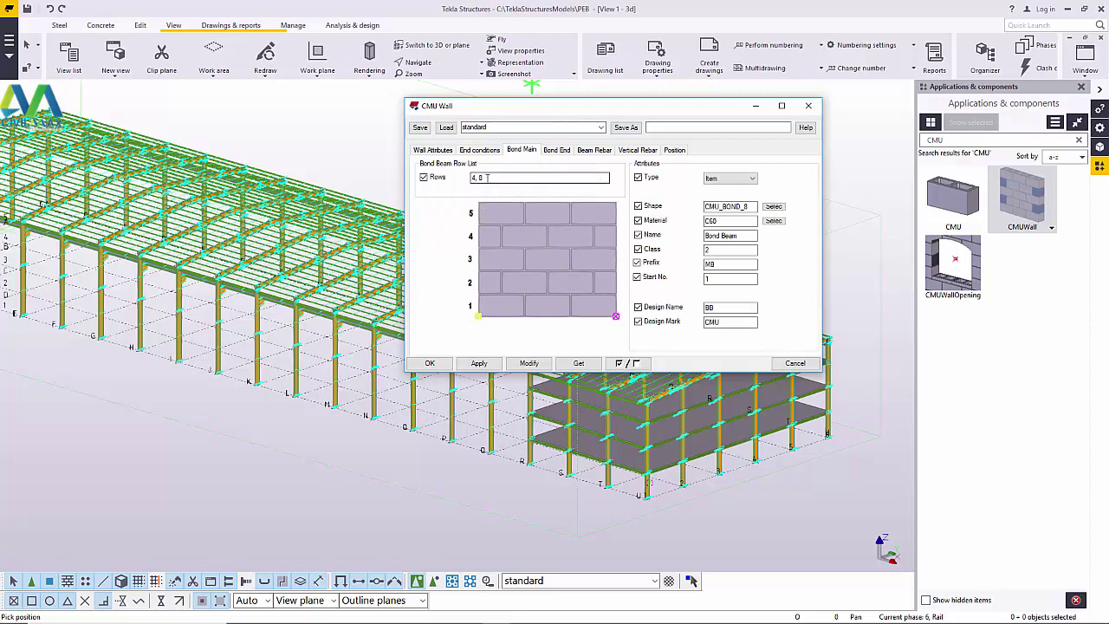
left_click_drag(485, 177, 447, 188)
type("0")
left_click(528, 363)
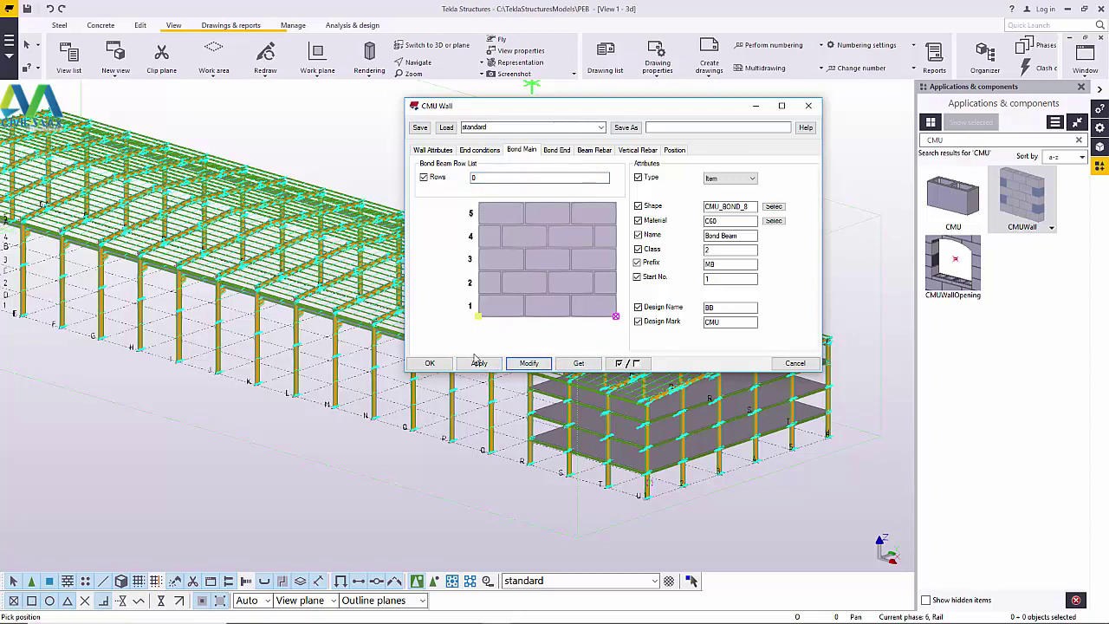
left_click(437, 367)
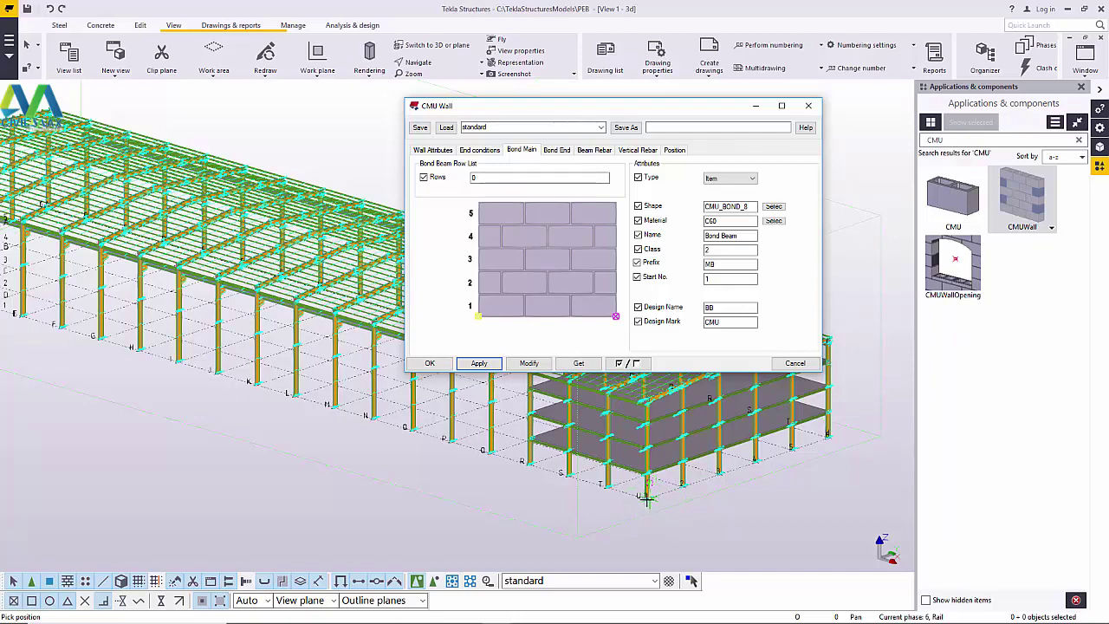
- Set the CMU wall height to 11000 mm and accept the component settings
left_click(434, 150)
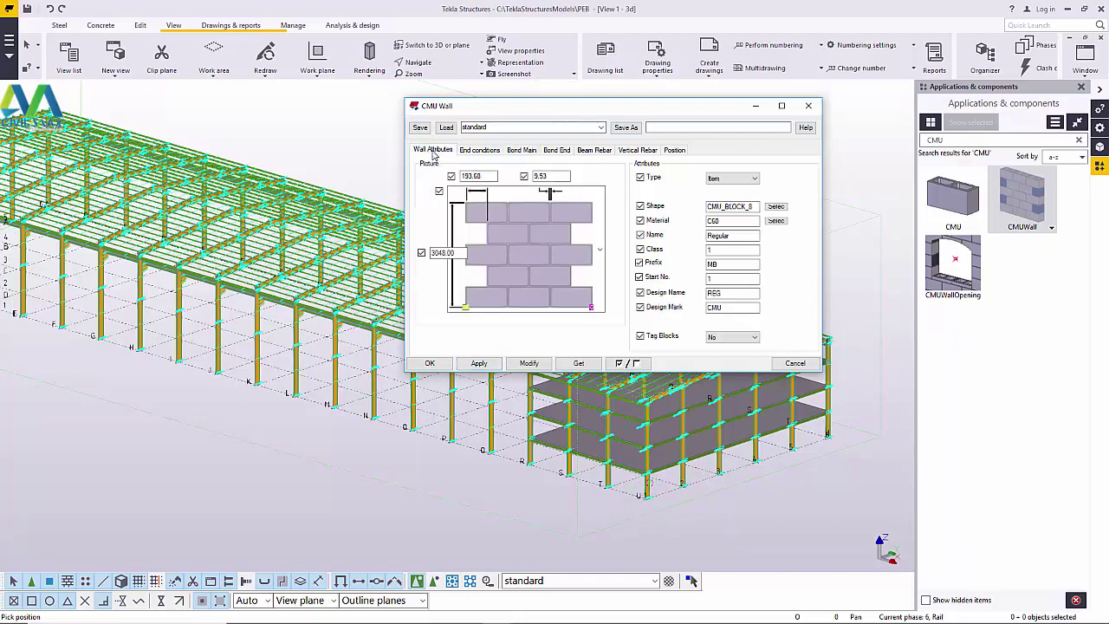
double_click(452, 252)
type("11000")
left_click(529, 364)
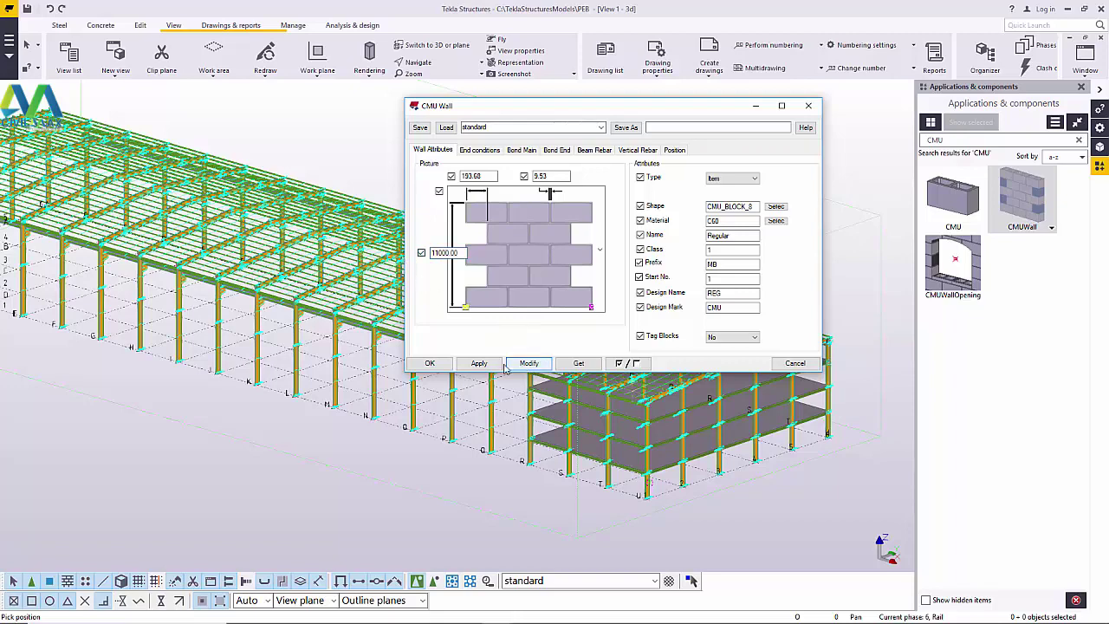
left_click(429, 363)
- Pick the CMU wall's start point at the base plate of the corner column at grid U-1
scroll(655, 503, "up", 8)
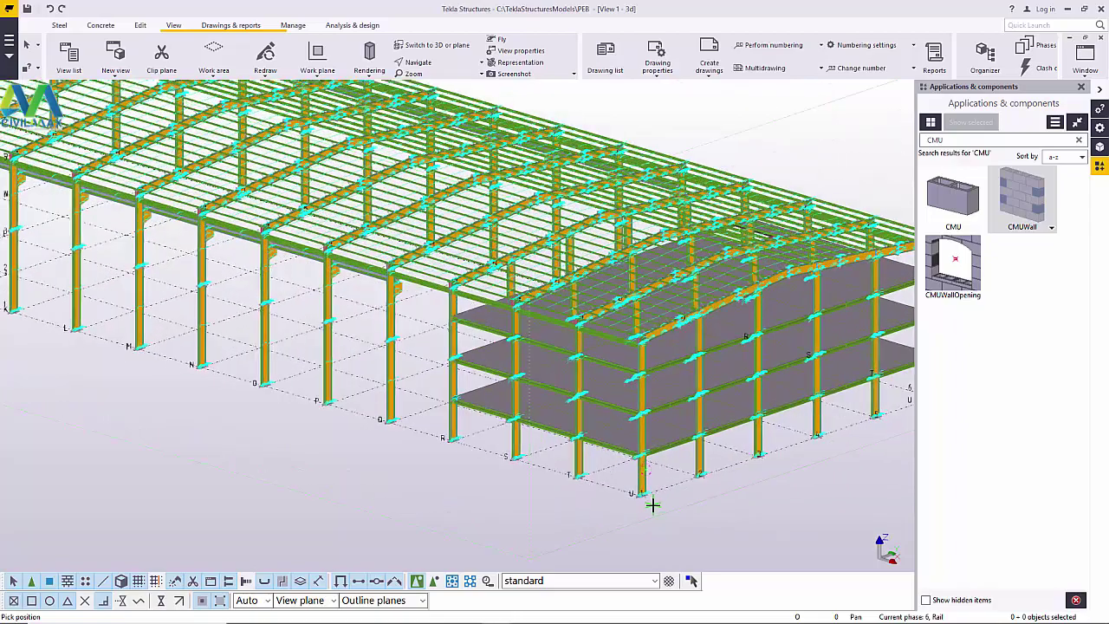
scroll(635, 491, "up", 8)
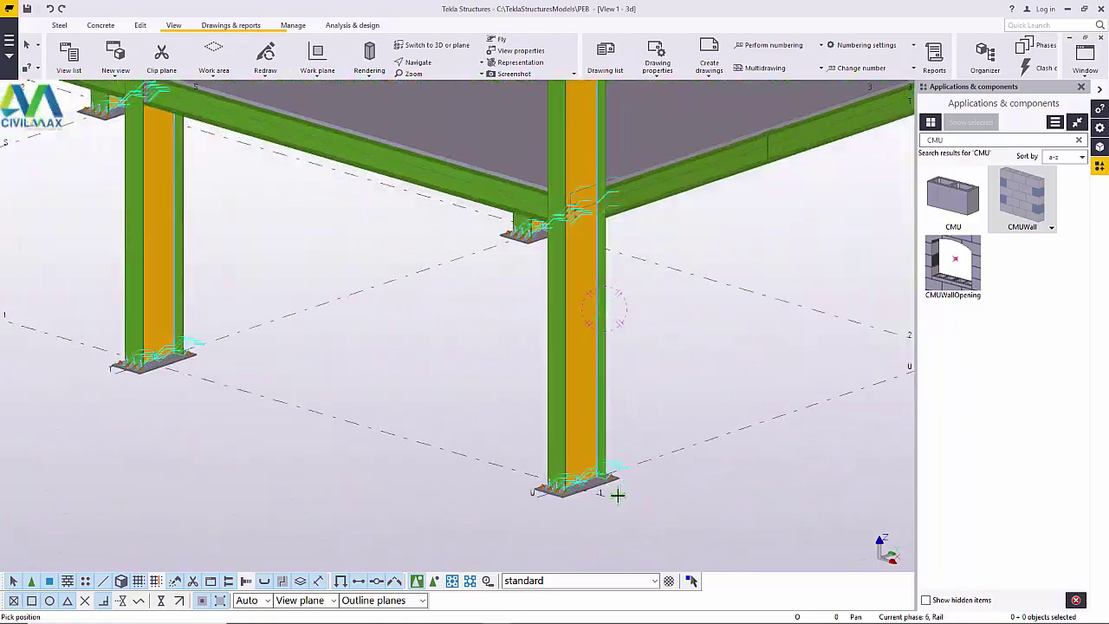
scroll(614, 496, "up", 2)
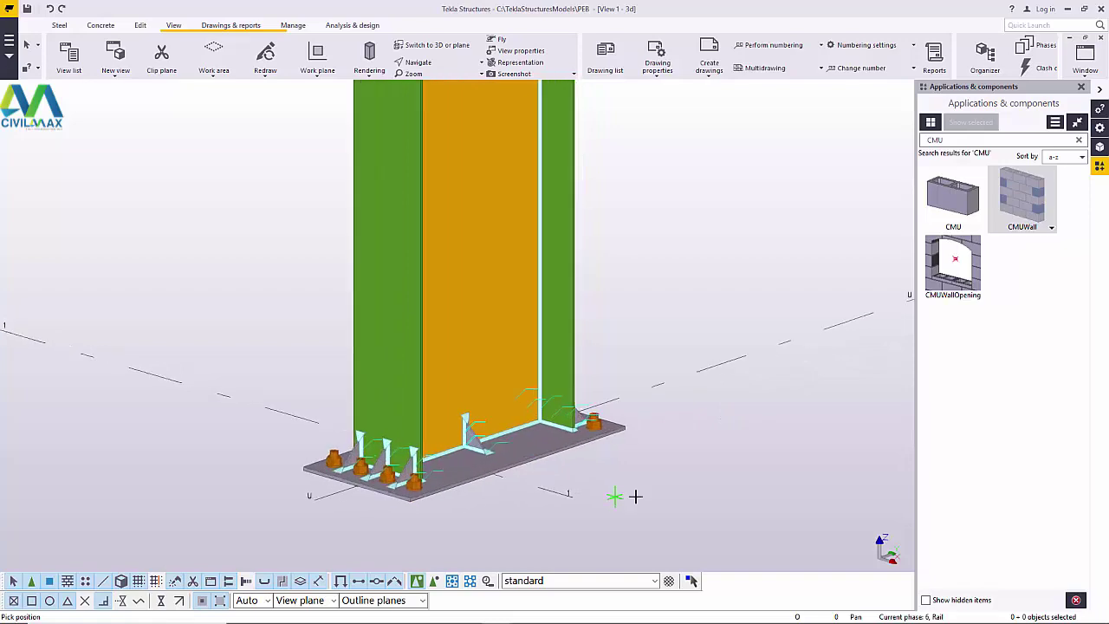
left_click(424, 63)
left_click(440, 83)
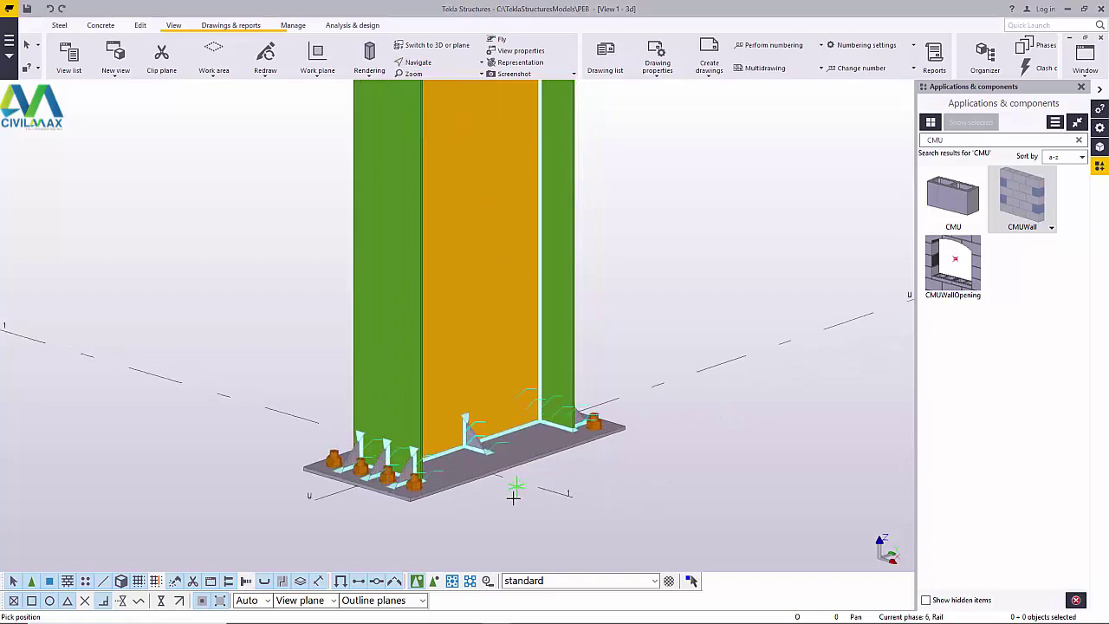
left_click_drag(495, 475, 482, 329)
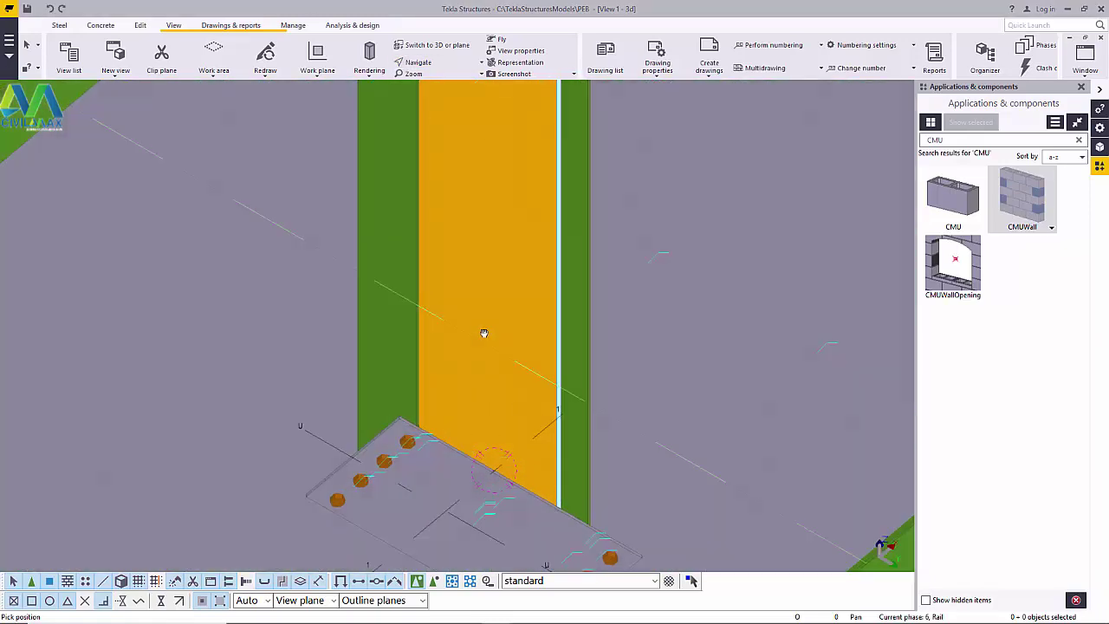
scroll(475, 416, "down", 2)
scroll(464, 426, "up", 3)
scroll(468, 412, "up", 2)
right_click(473, 389)
left_click(471, 451)
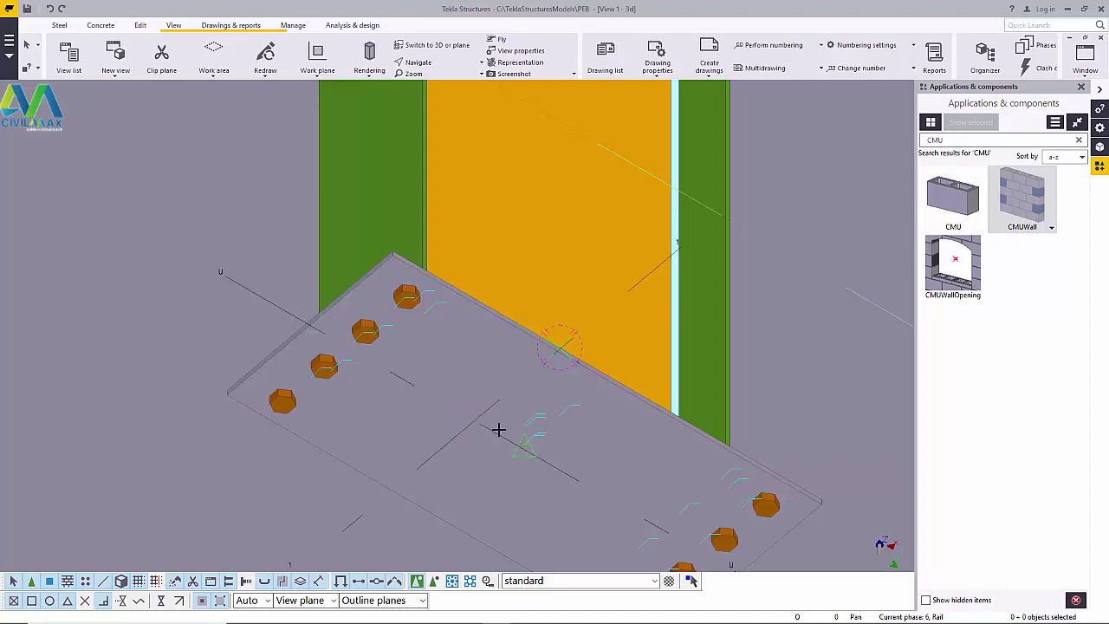
- Place the CMU wall along grid line 1 by picking its end point at the base plate centre of corner column A-1
scroll(737, 171, "down", 2)
scroll(737, 170, "down", 10)
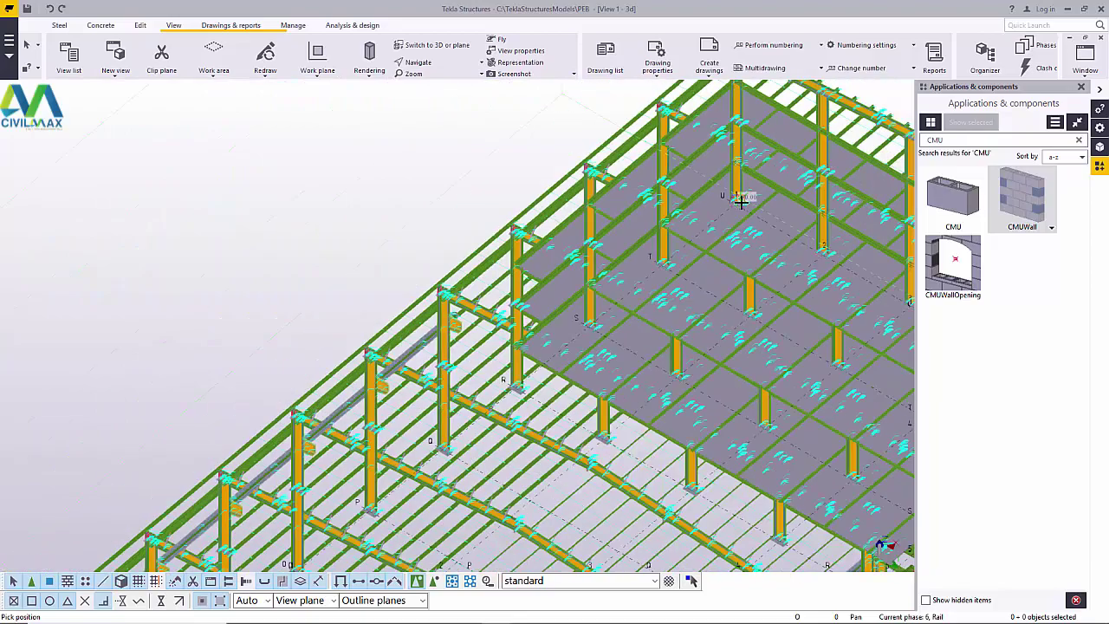
scroll(741, 199, "down", 8)
scroll(454, 433, "up", 10)
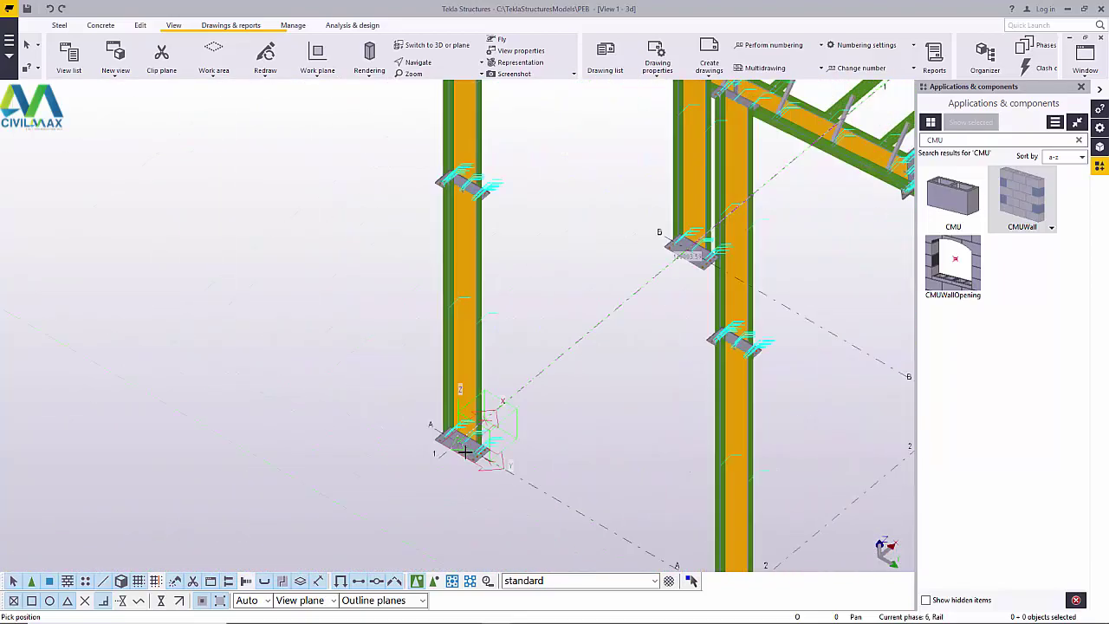
scroll(464, 452, "up", 10)
scroll(441, 433, "up", 2)
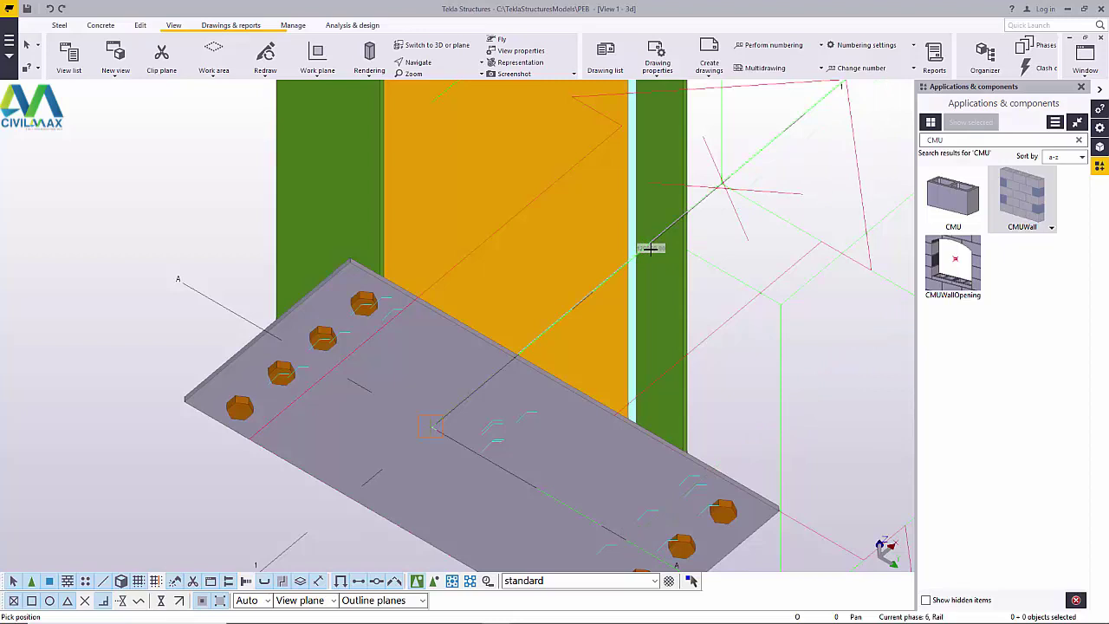
left_click(432, 427)
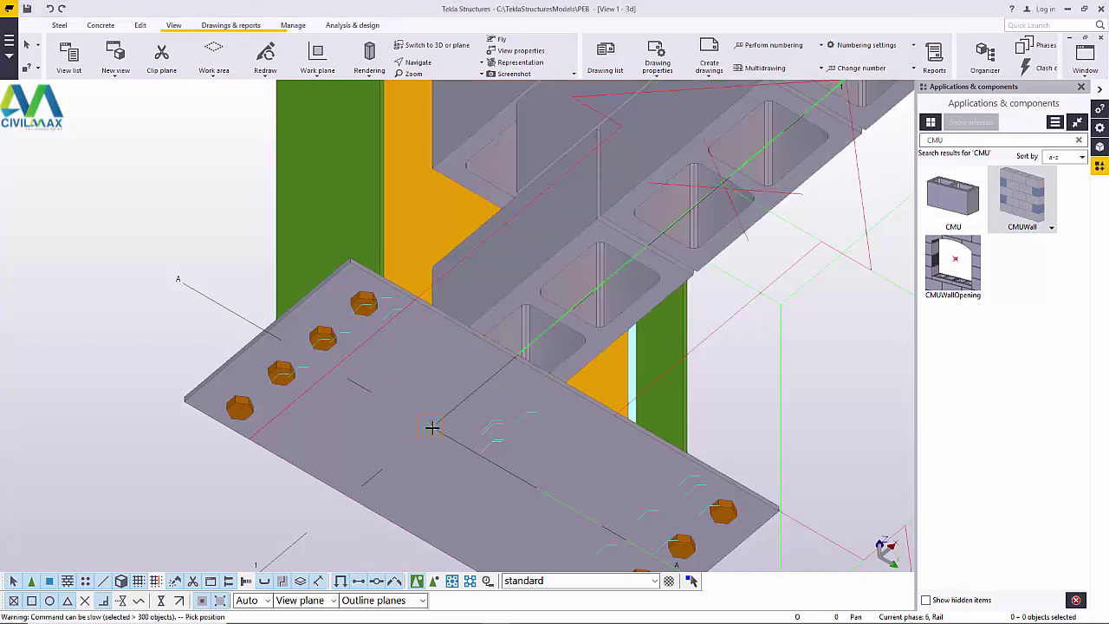
right_click(167, 199)
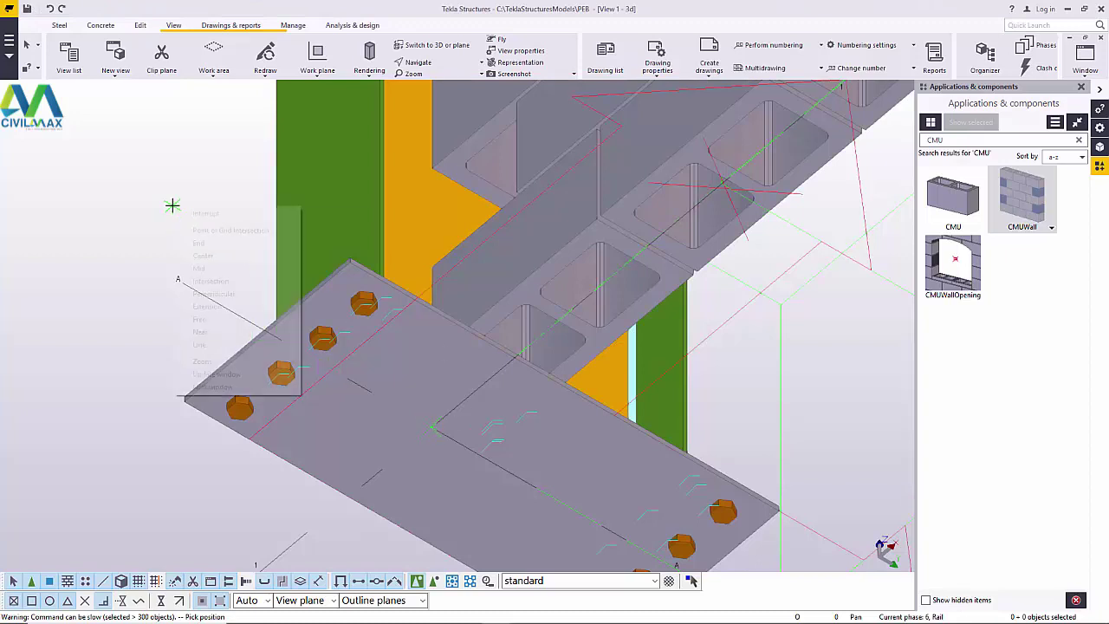
left_click(206, 214)
- Inspect the CMU wall along grid line 1 over its full length and the open gable end at grid U
left_click(418, 62)
left_click(467, 128)
middle_click_drag(512, 314, 515, 488, "ctrl")
scroll(260, 401, "down", 10)
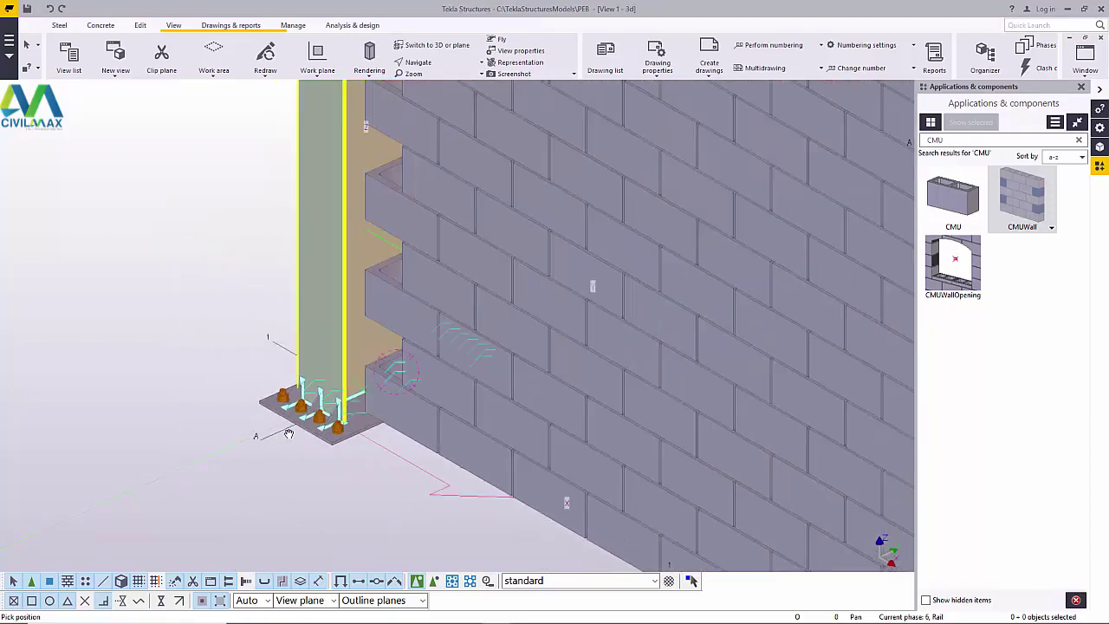
scroll(260, 400, "down", 10)
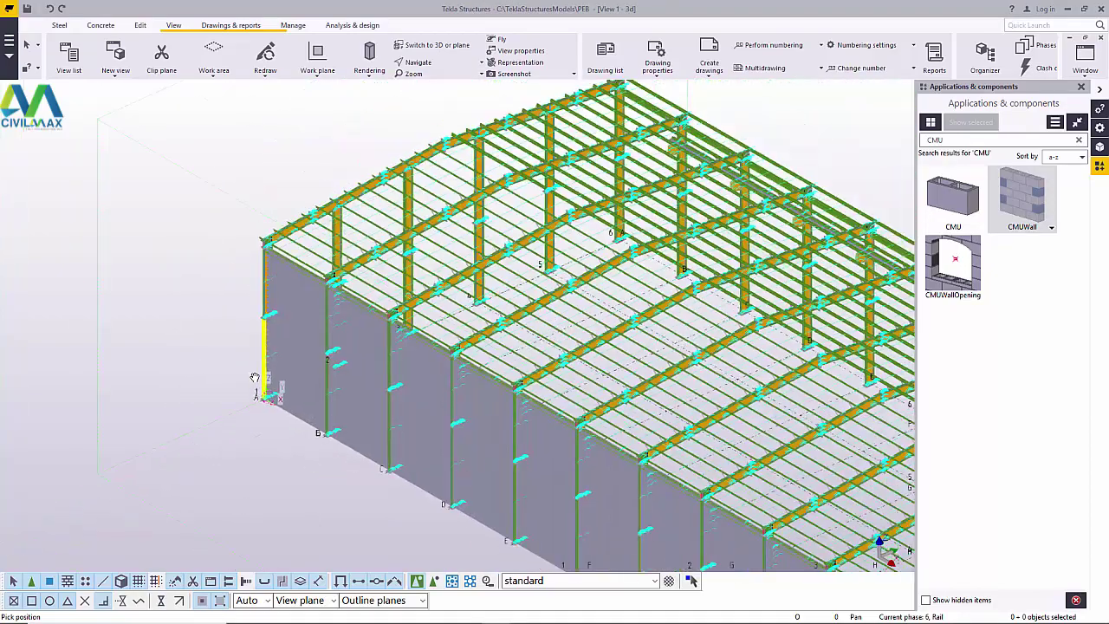
scroll(259, 362, "down", 5)
scroll(641, 498, "up", 10)
scroll(641, 497, "up", 2)
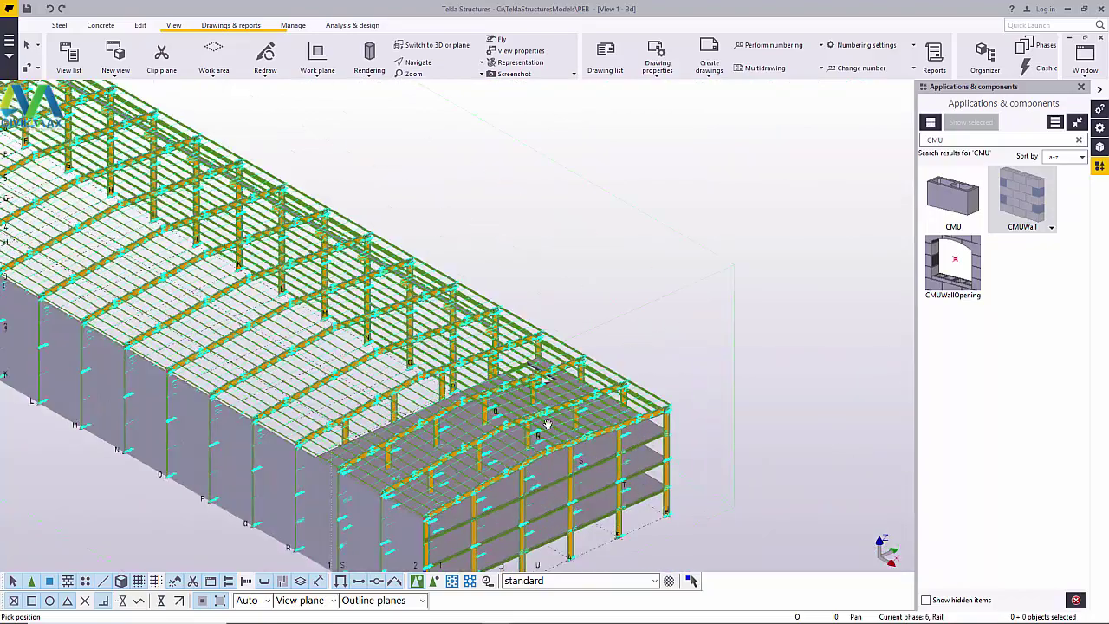
scroll(547, 424, "down", 3)
scroll(643, 496, "up", 3)
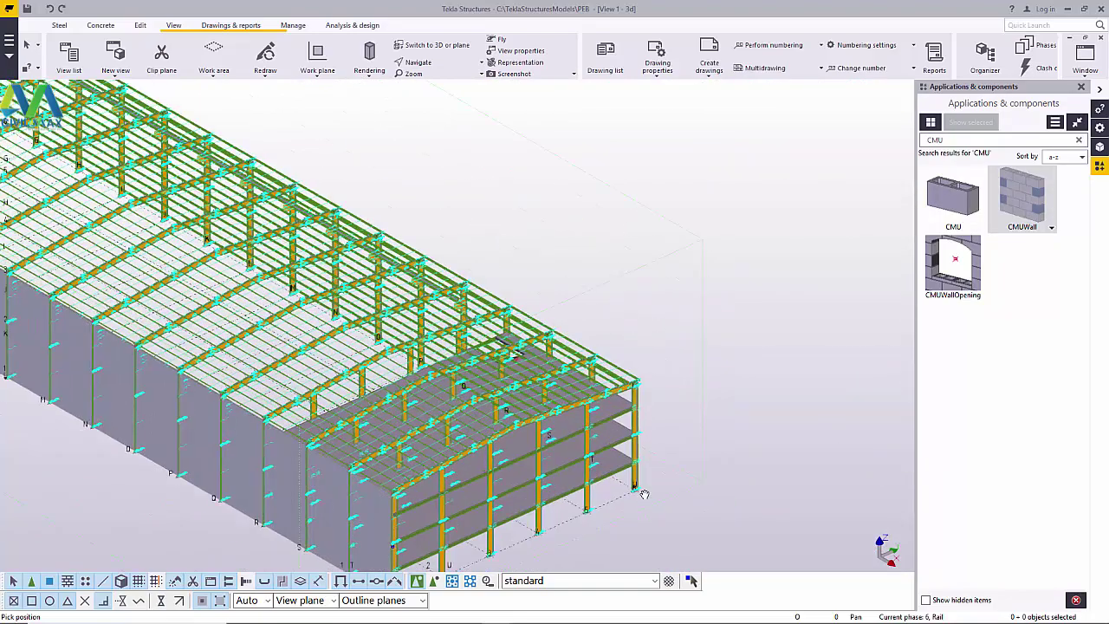
scroll(644, 494, "down", 3)
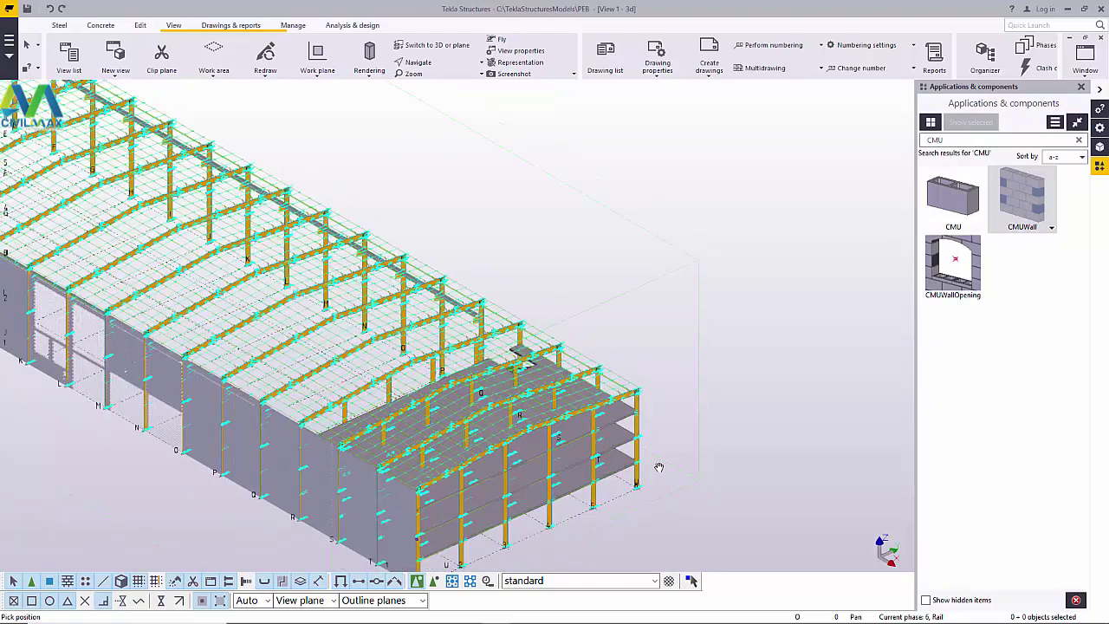
scroll(239, 381, "up", 2)
scroll(537, 476, "up", 2)
scroll(518, 450, "down", 3)
scroll(497, 323, "up", 2)
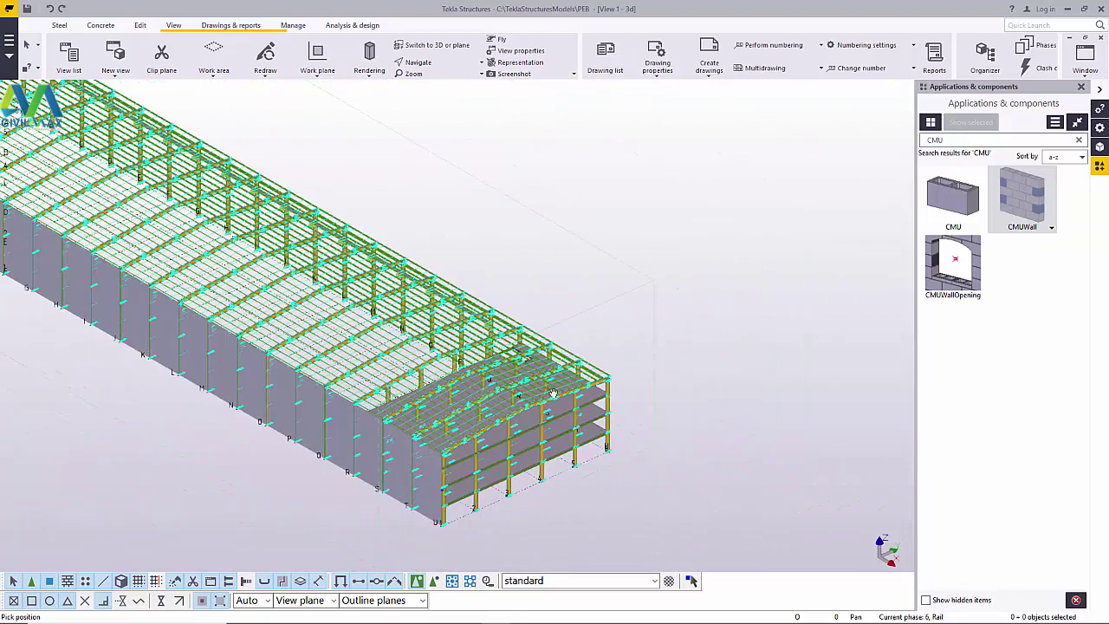
- Start a second CMUWall with its start point at the base plate centre of the corner column at grid U-6
scroll(554, 395, "up", 5)
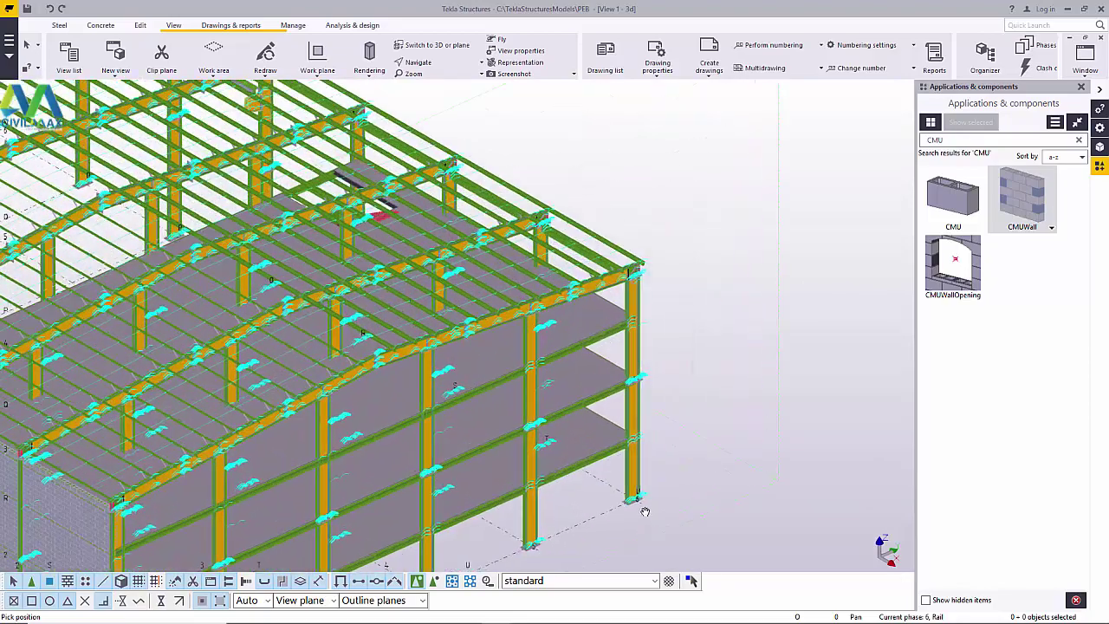
scroll(645, 513, "up", 2)
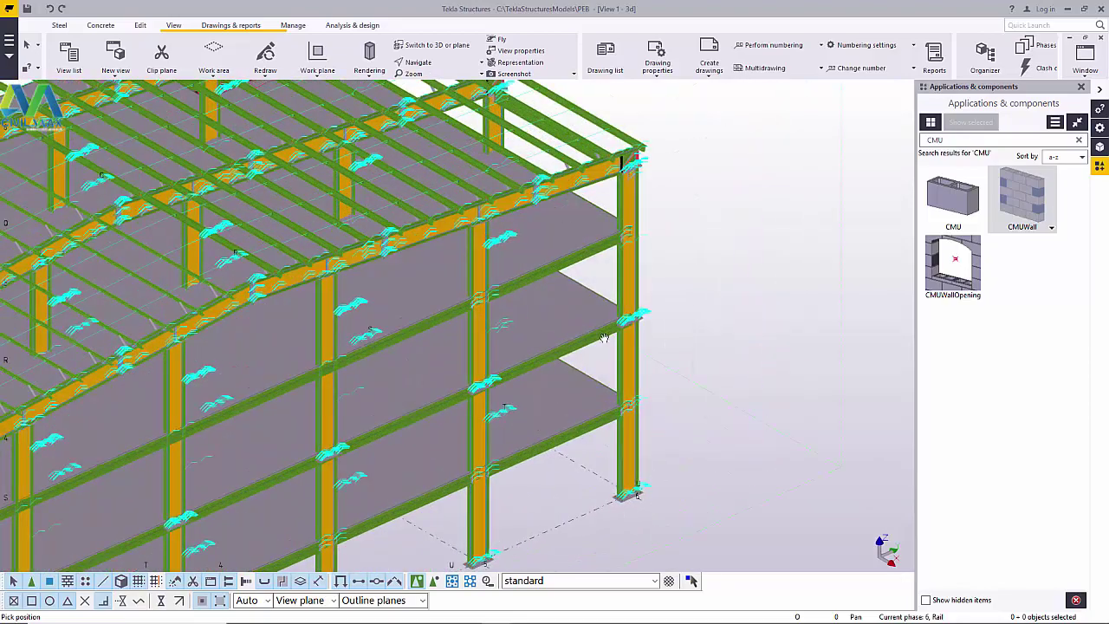
scroll(637, 494, "up", 5)
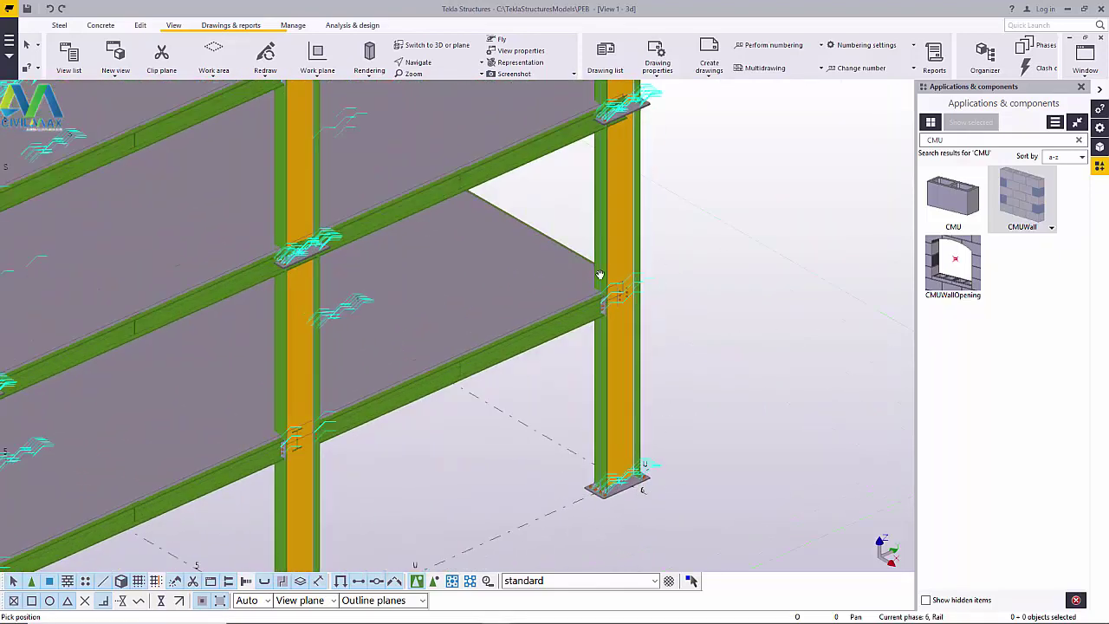
left_click(433, 66)
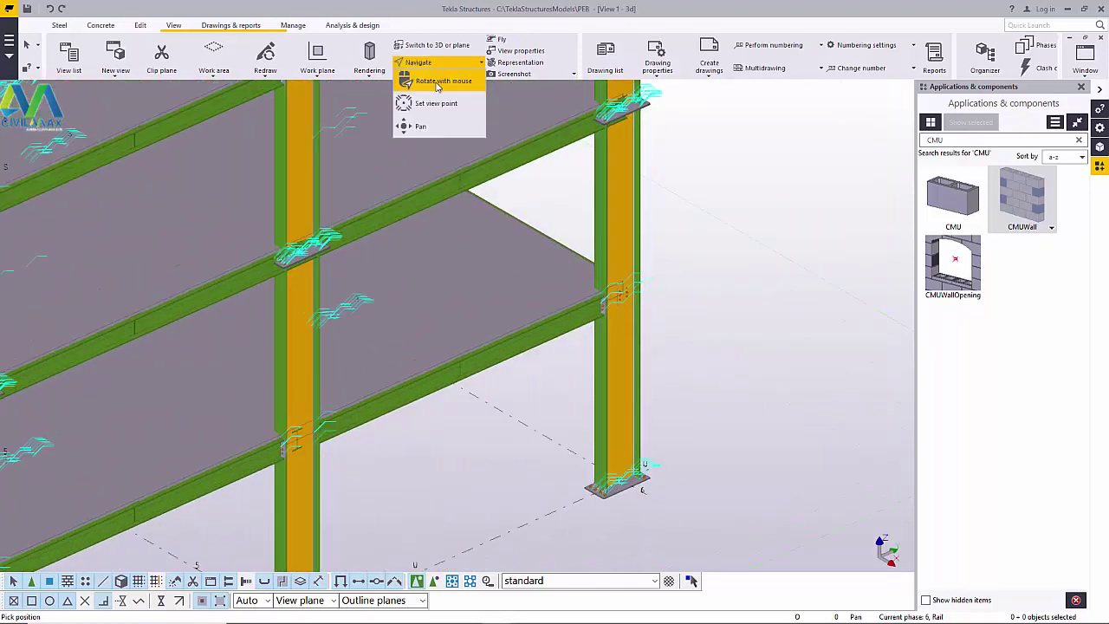
left_click(438, 80)
left_click_drag(637, 484, 412, 256)
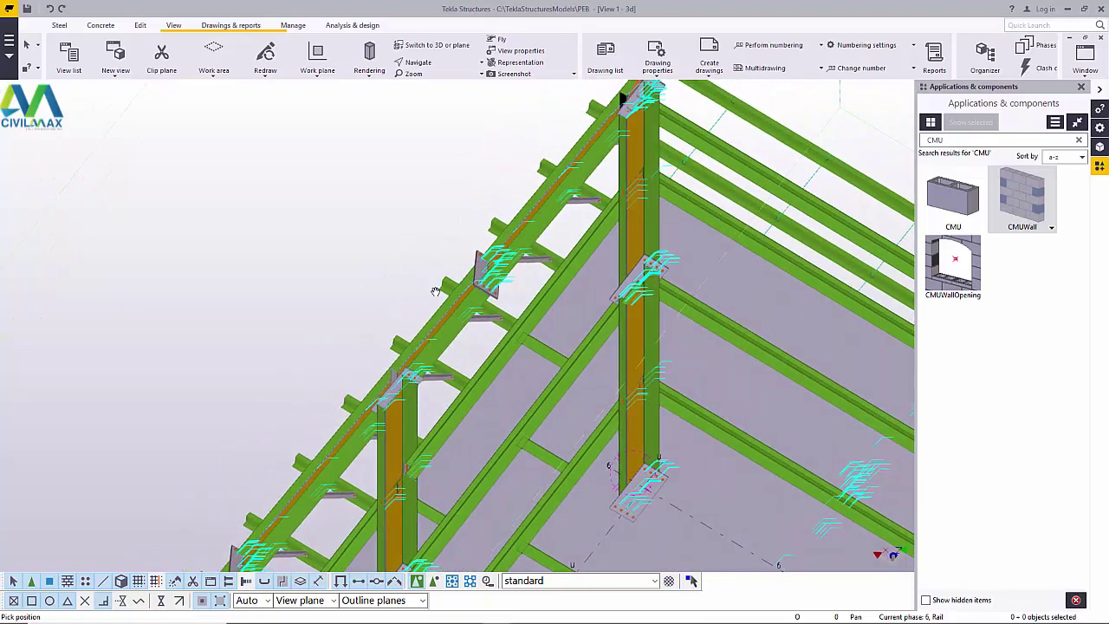
scroll(640, 481, "up", 6)
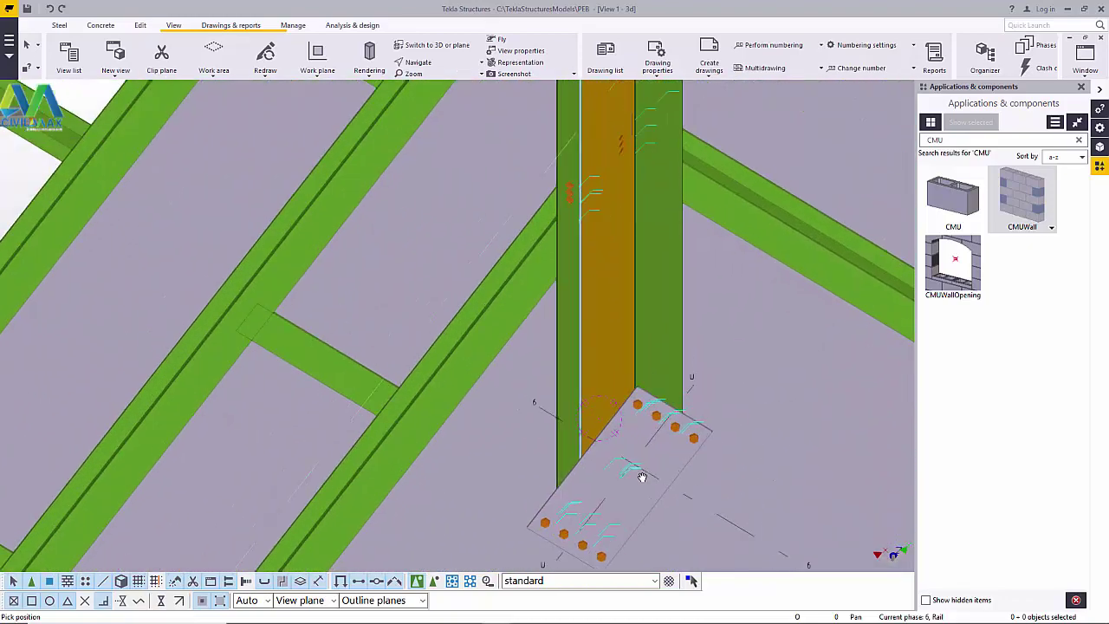
right_click(641, 478)
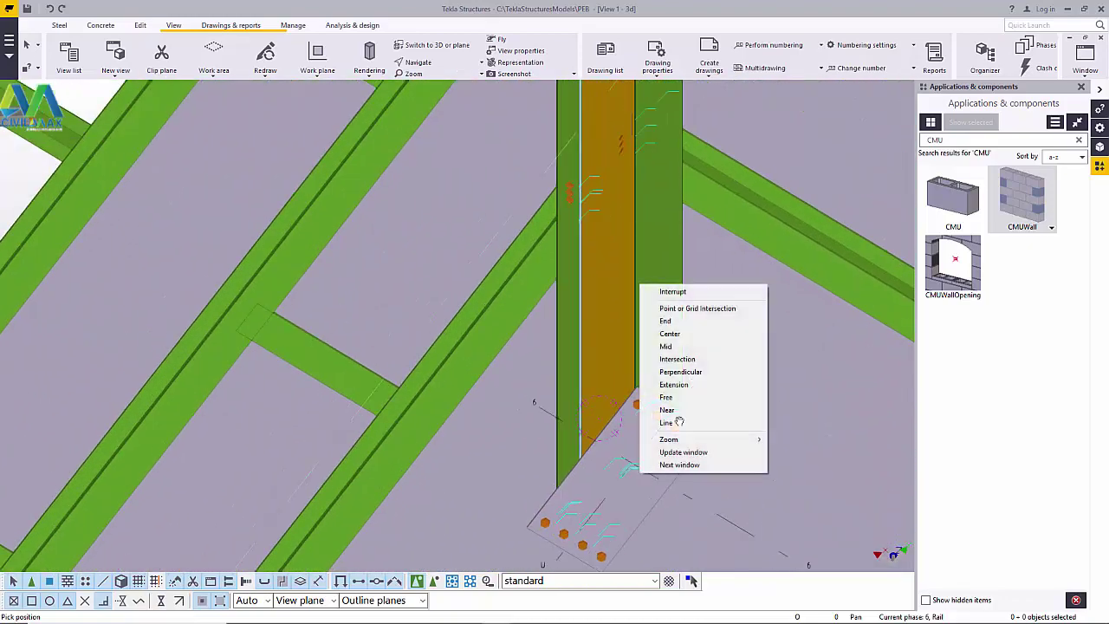
left_click(673, 292)
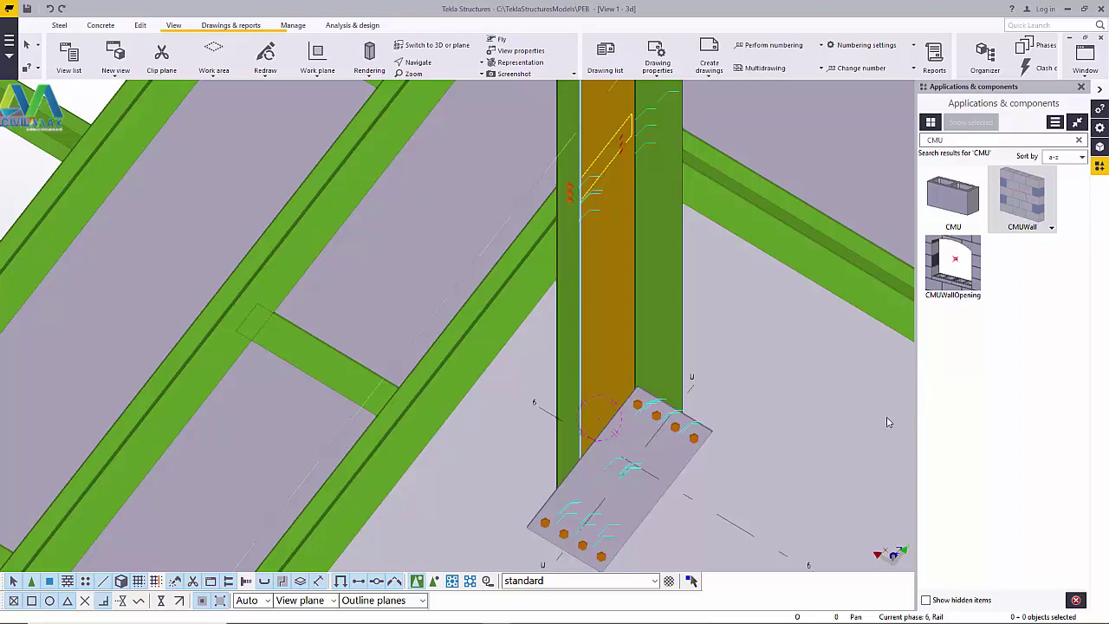
scroll(609, 374, "down", 5)
scroll(609, 374, "up", 5)
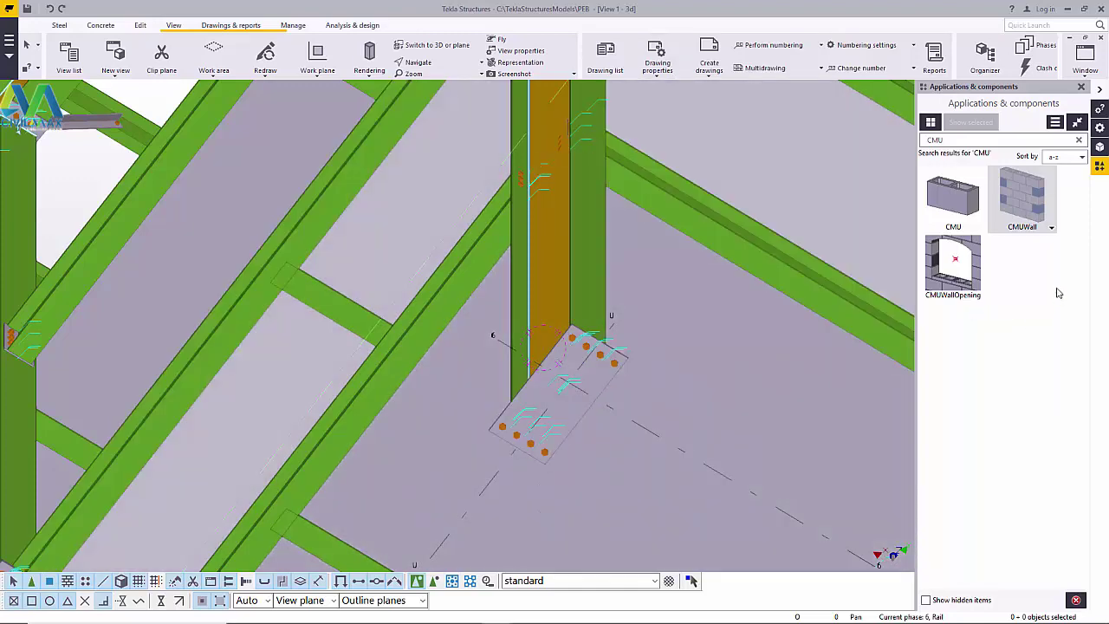
left_click(1023, 188)
scroll(586, 409, "up", 2)
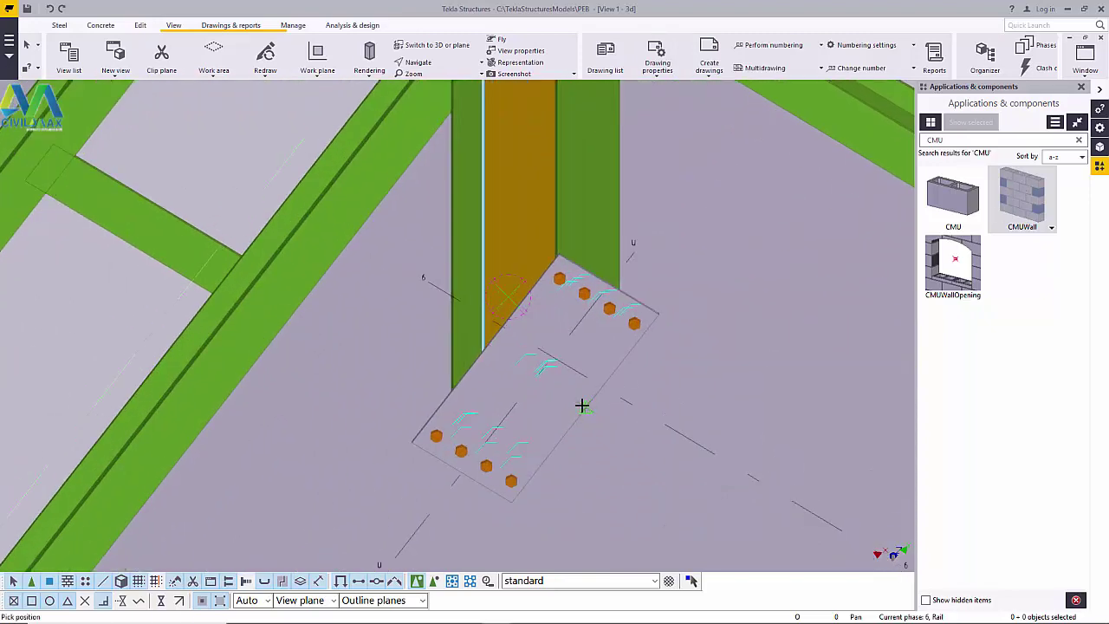
scroll(594, 391, "up", 3)
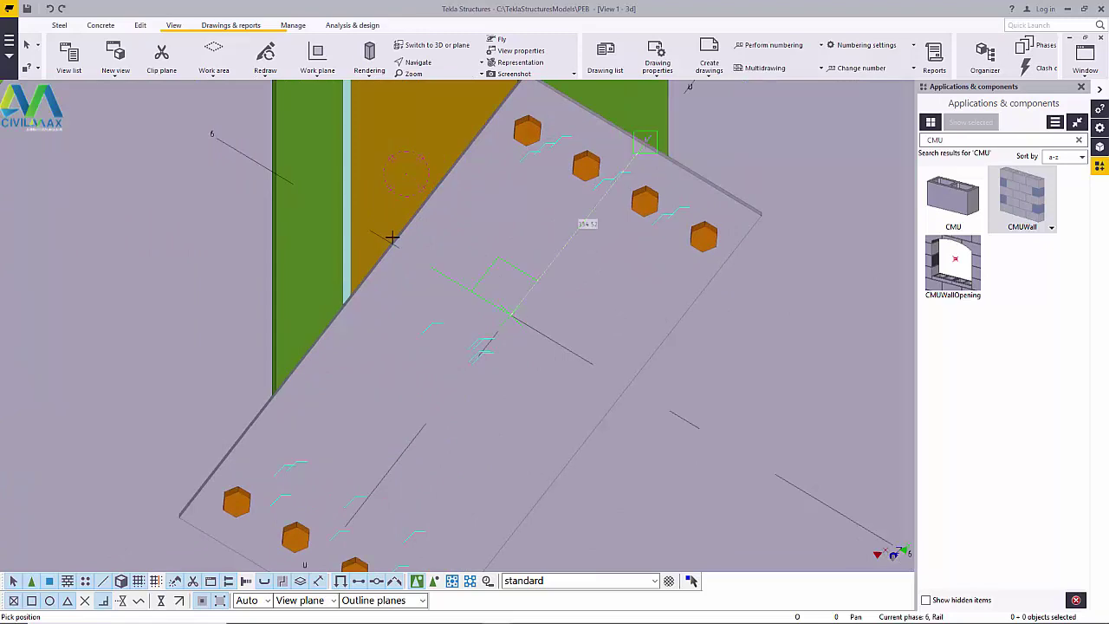
- Place the CMU wall along grid line 6 by picking its end point at the base plate centre of corner column A-6
scroll(401, 247, "down", 3)
scroll(402, 264, "down", 6)
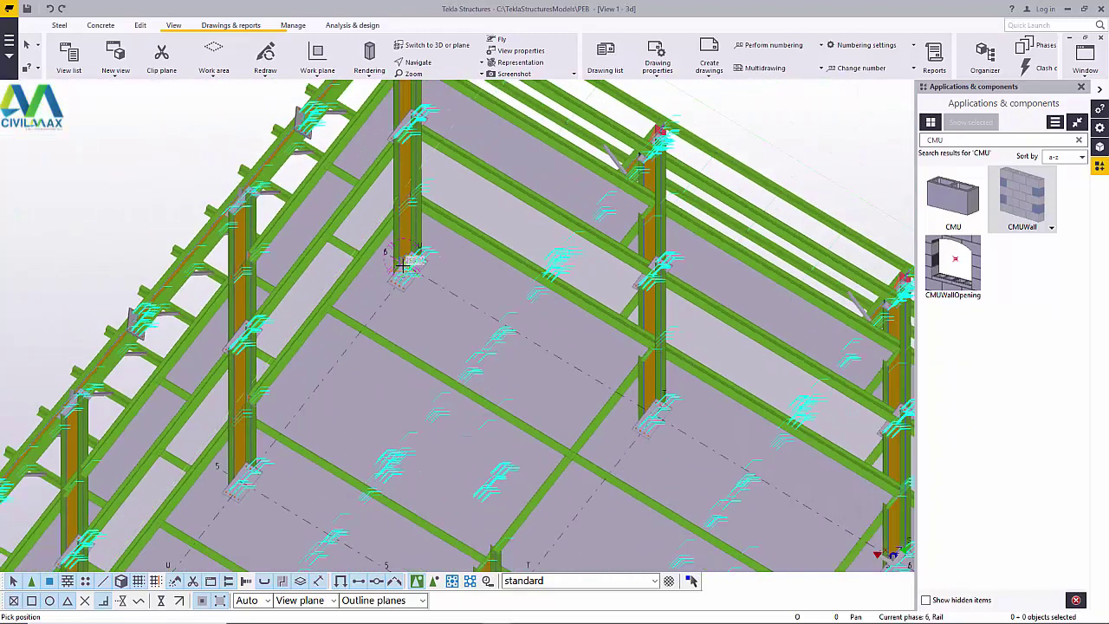
scroll(402, 264, "down", 4)
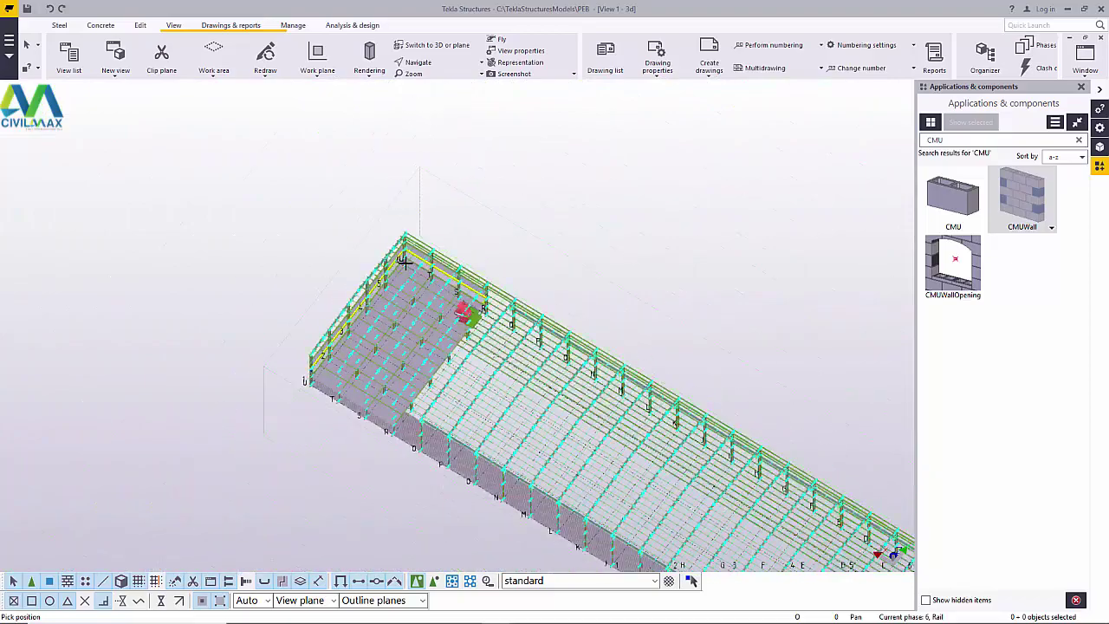
scroll(780, 494, "up", 8)
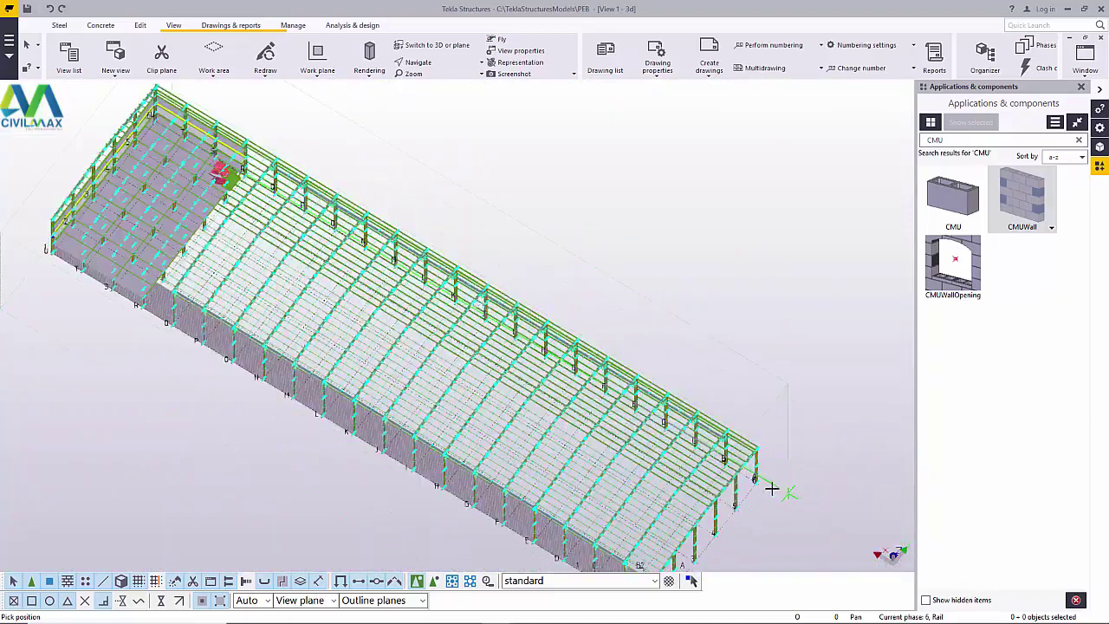
scroll(742, 460, "up", 10)
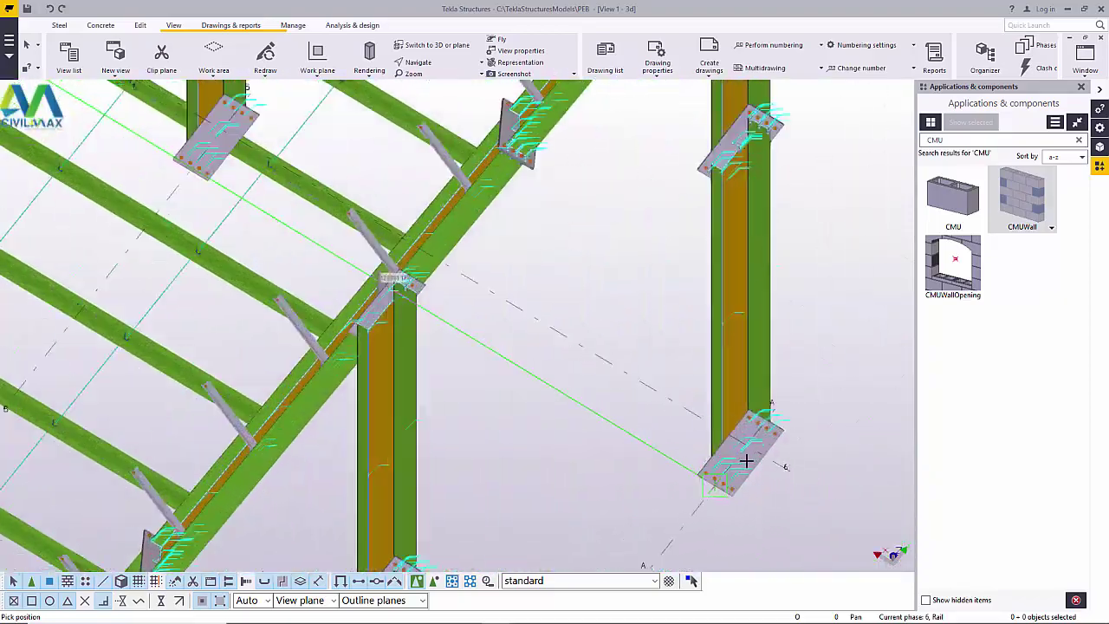
scroll(742, 427, "up", 4)
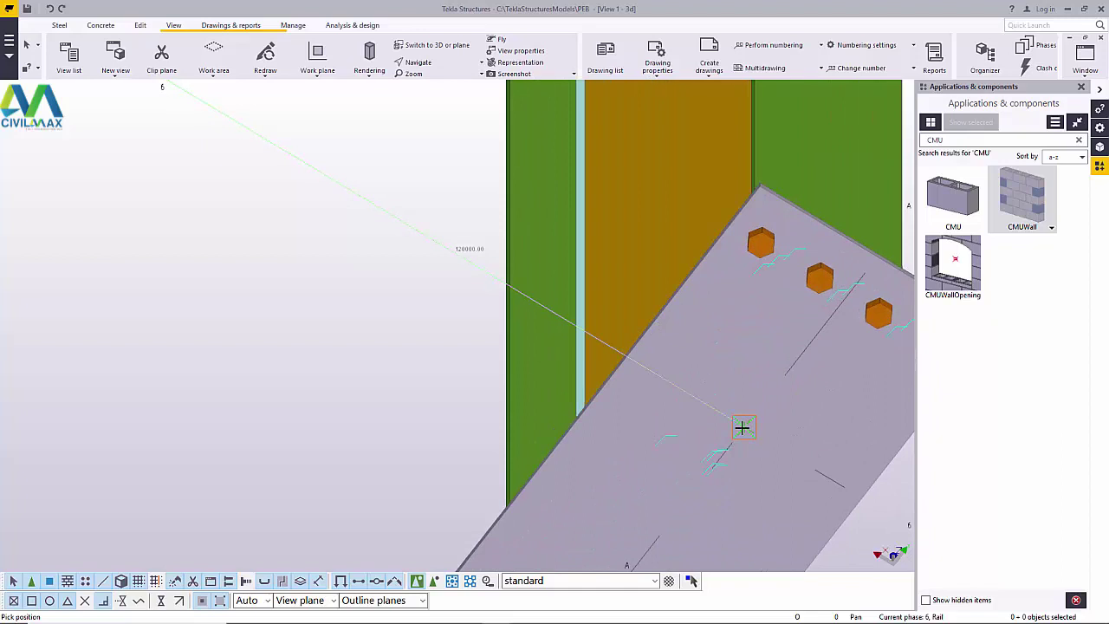
left_click(456, 250)
left_click(743, 428)
middle_click(745, 433)
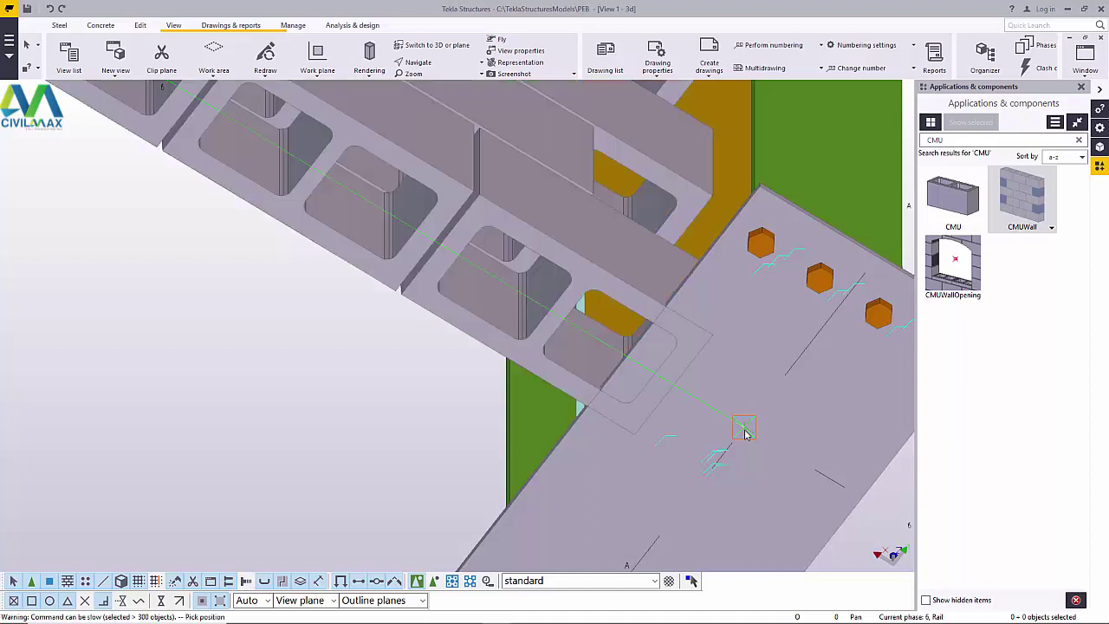
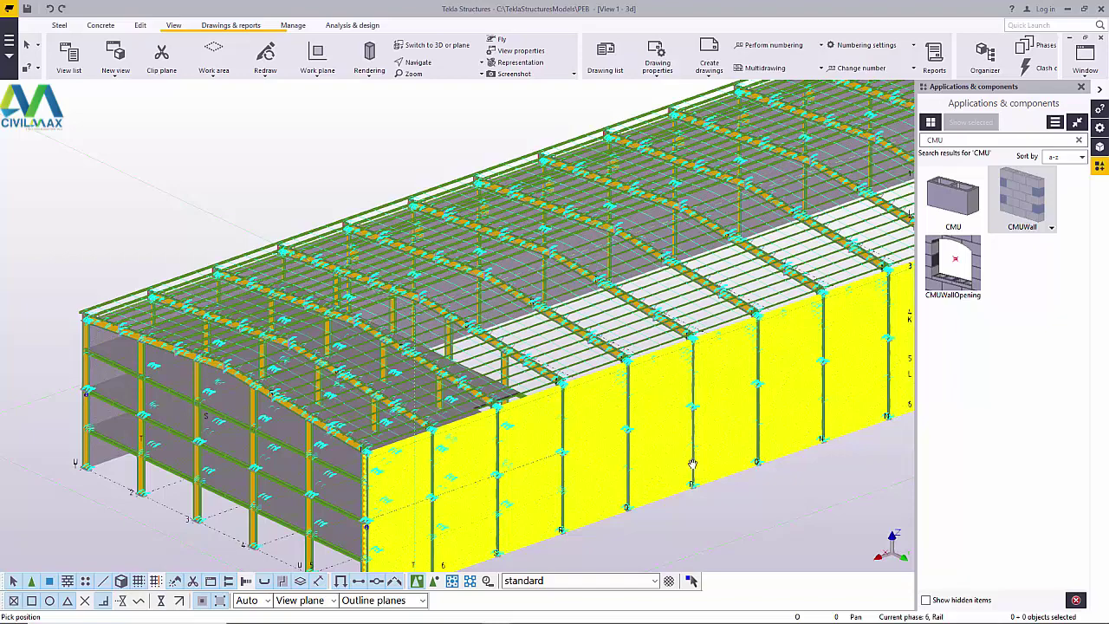
right_click(754, 505)
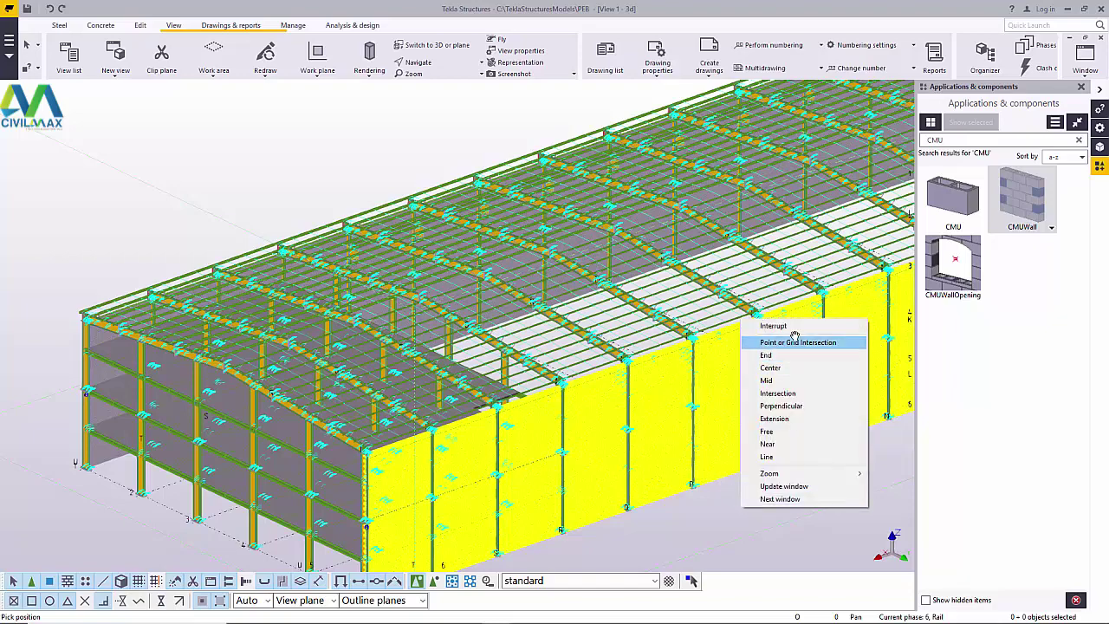
left_click(766, 326)
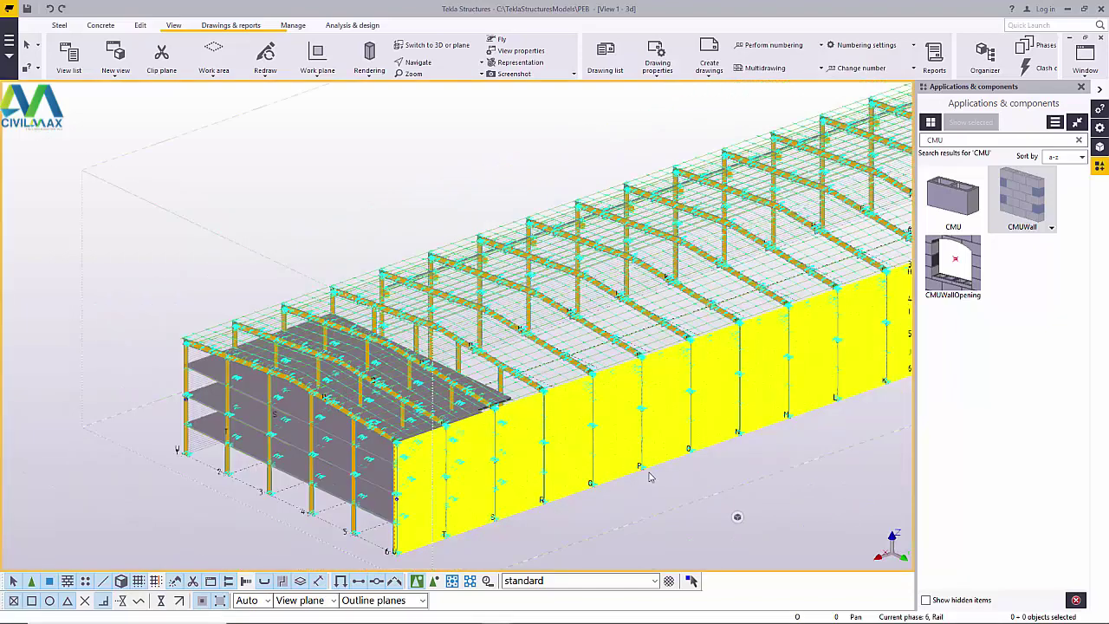
- Examine the CMU wall along grid line 6 and the open gable end between grids U-1 and U-6
scroll(433, 437, "down", 5)
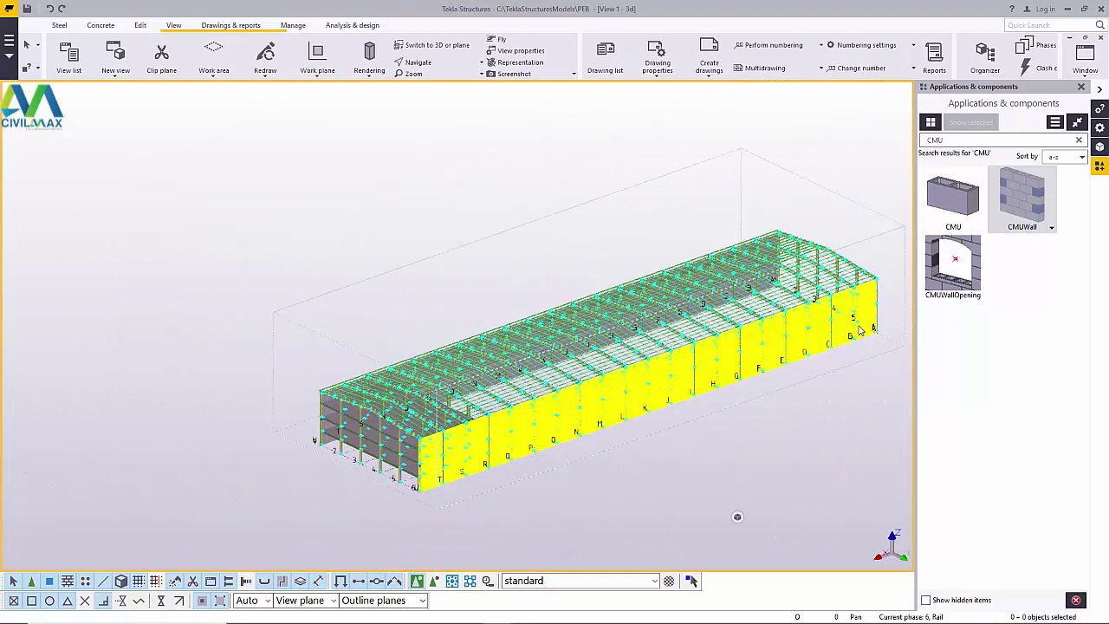
scroll(858, 334, "up", 4)
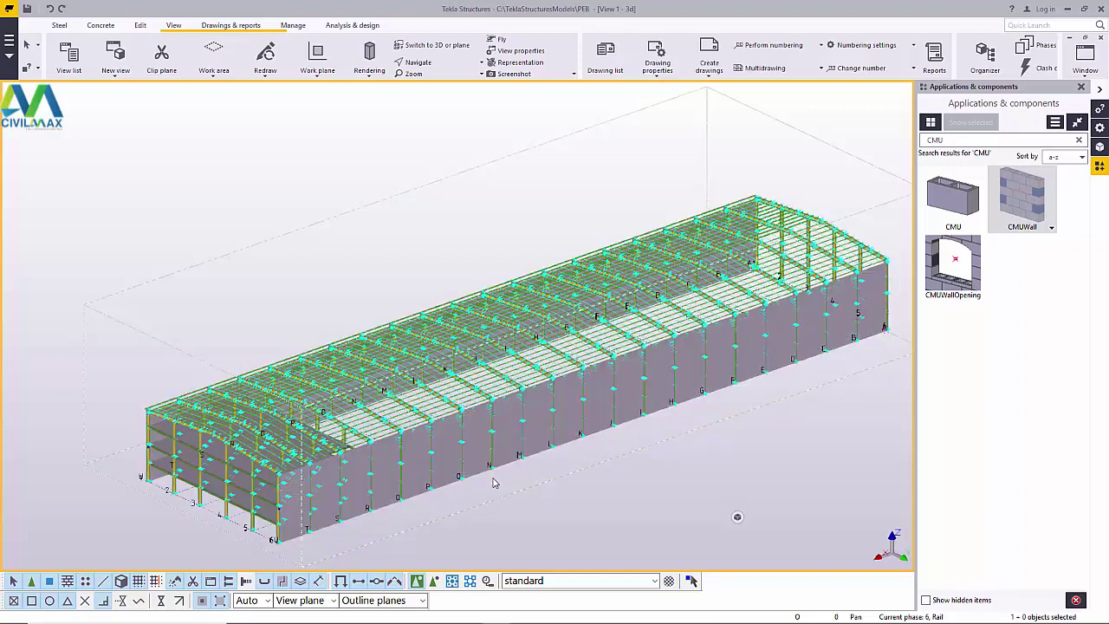
scroll(334, 527, "up", 6)
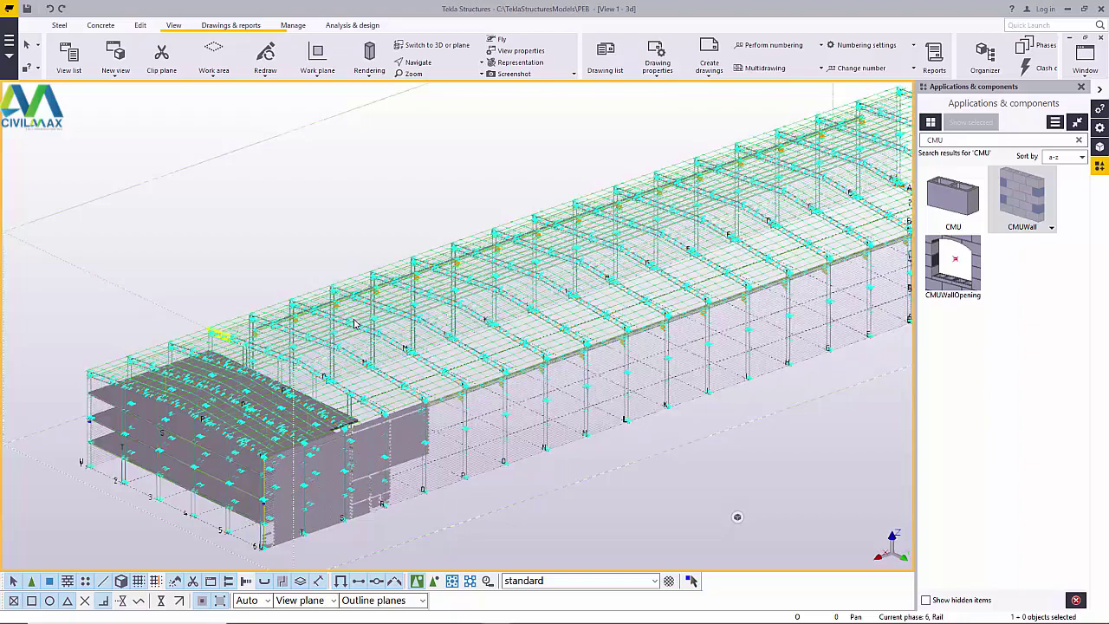
left_click_drag(213, 324, 171, 509)
scroll(171, 508, "up", 8)
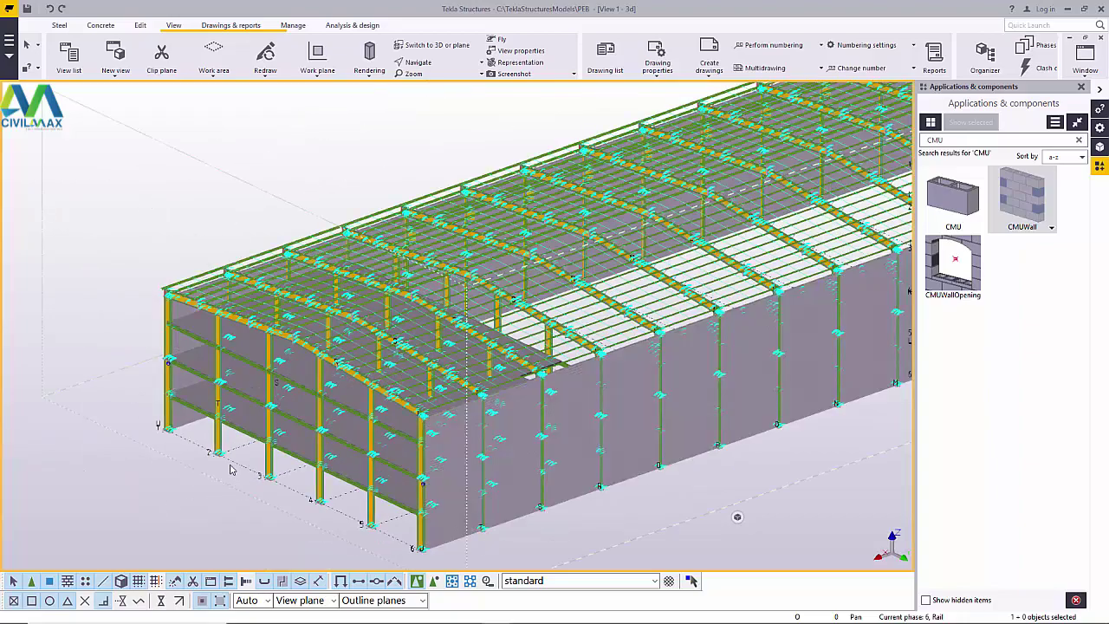
- Start a CMUWall for the gable end on grid U with its start point at the base plate centre of corner column U-1
scroll(135, 437, "up", 10)
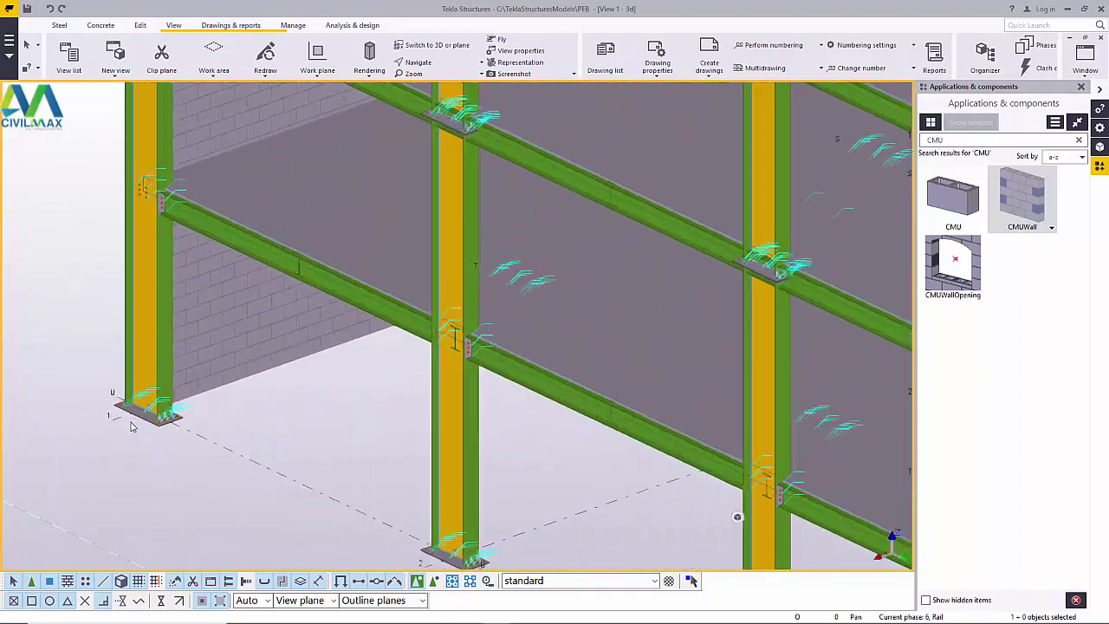
left_click(260, 107)
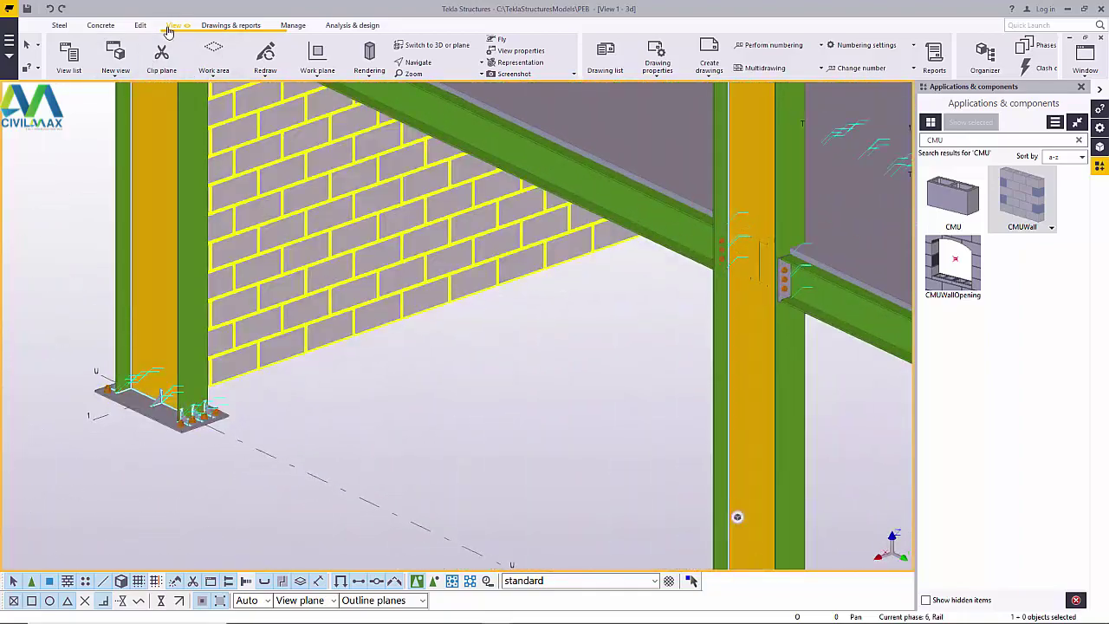
left_click(418, 62)
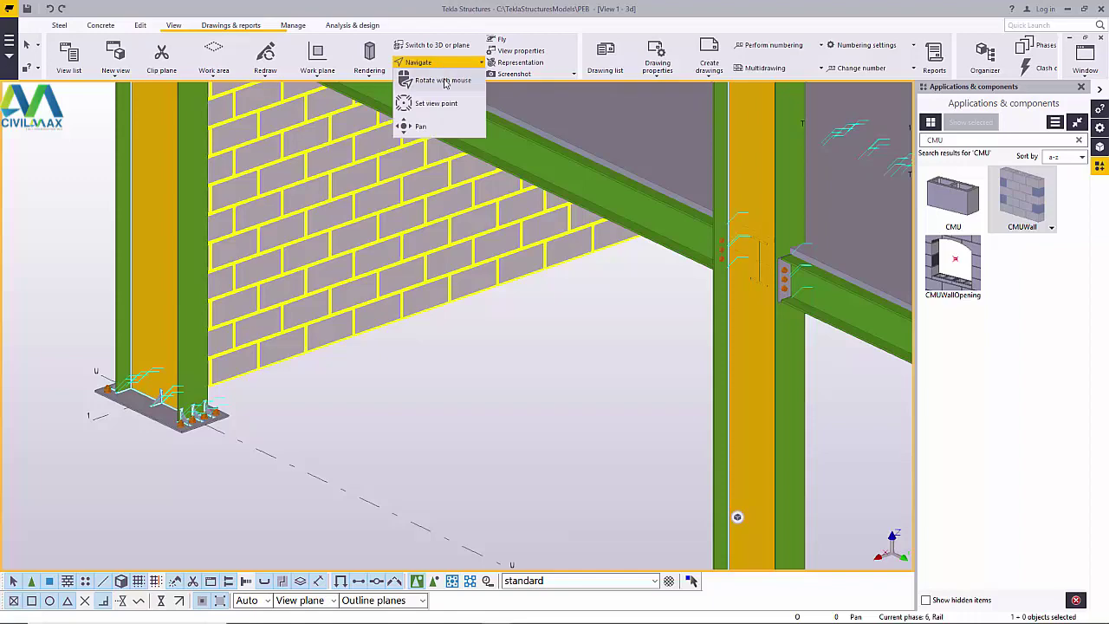
left_click(441, 77)
middle_click_drag(181, 421, 130, 421, "ctrl")
scroll(124, 422, "up", 2)
scroll(124, 422, "up", 1)
right_click(43, 263)
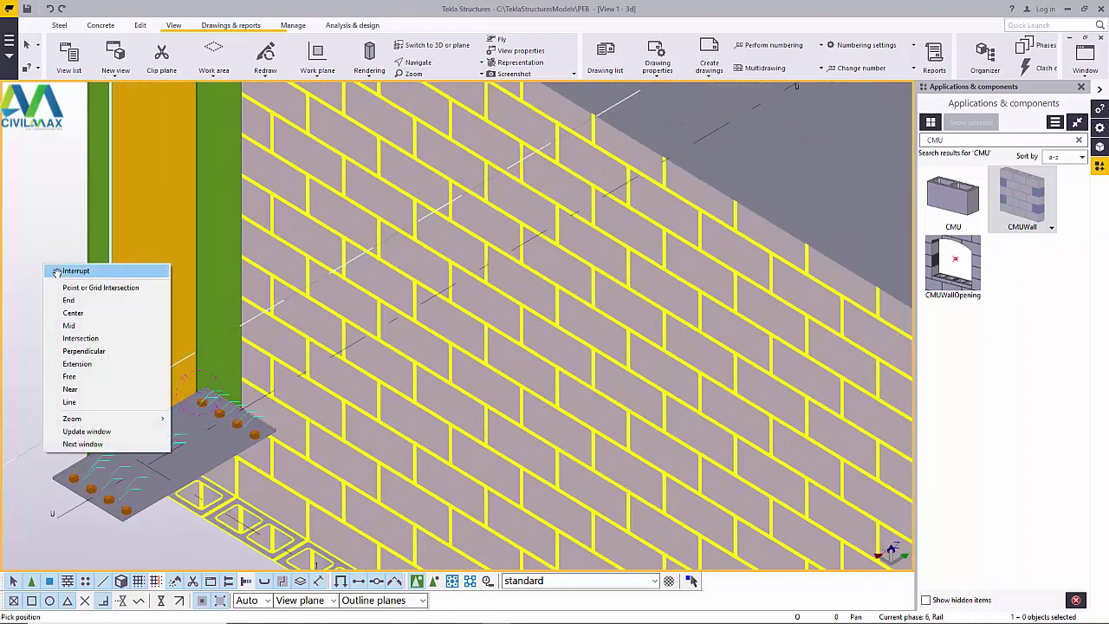
left_click(57, 271)
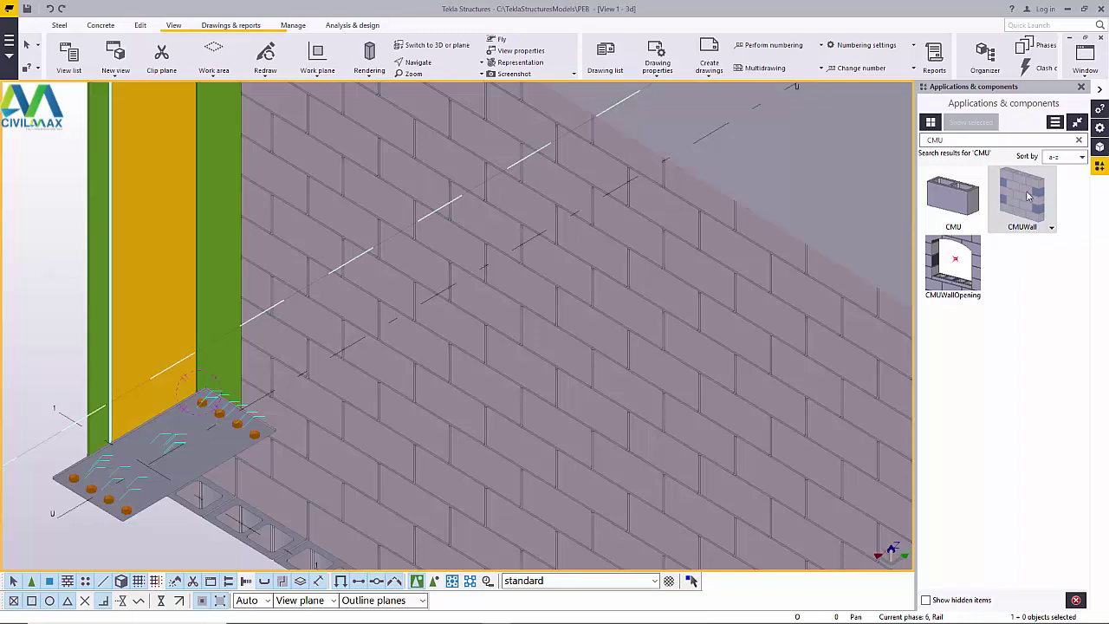
left_click(1028, 197)
scroll(169, 459, "up", 5)
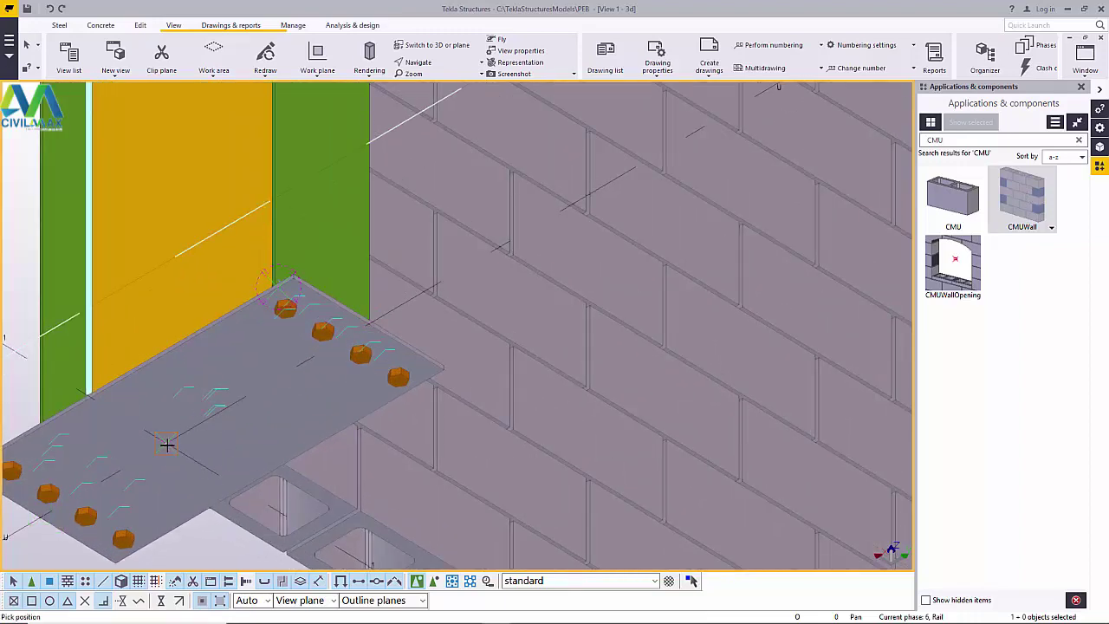
- Place the CMU wall along grid line U by picking its end point at the base plate centre of corner column U-6
scroll(167, 444, "down", 8)
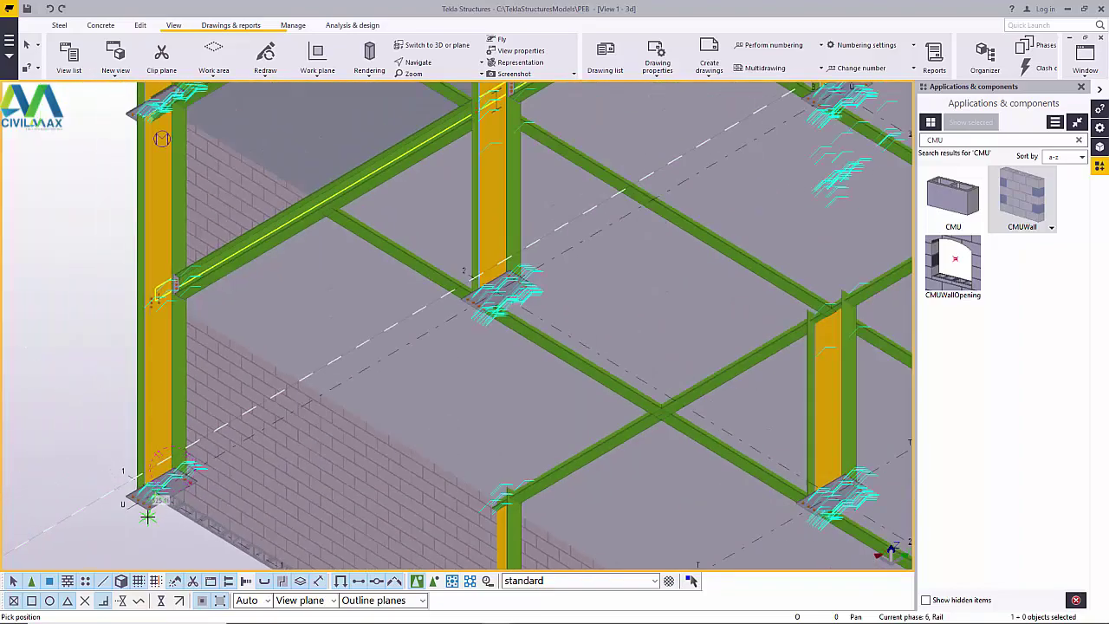
scroll(149, 517, "down", 6)
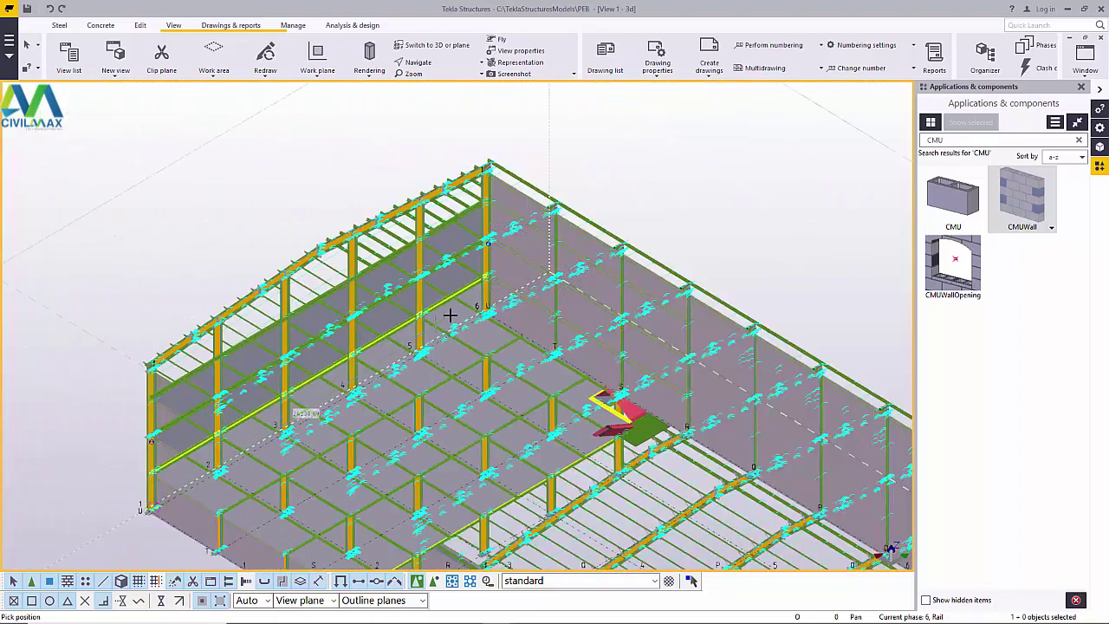
scroll(520, 310, "up", 6)
scroll(520, 310, "up", 8)
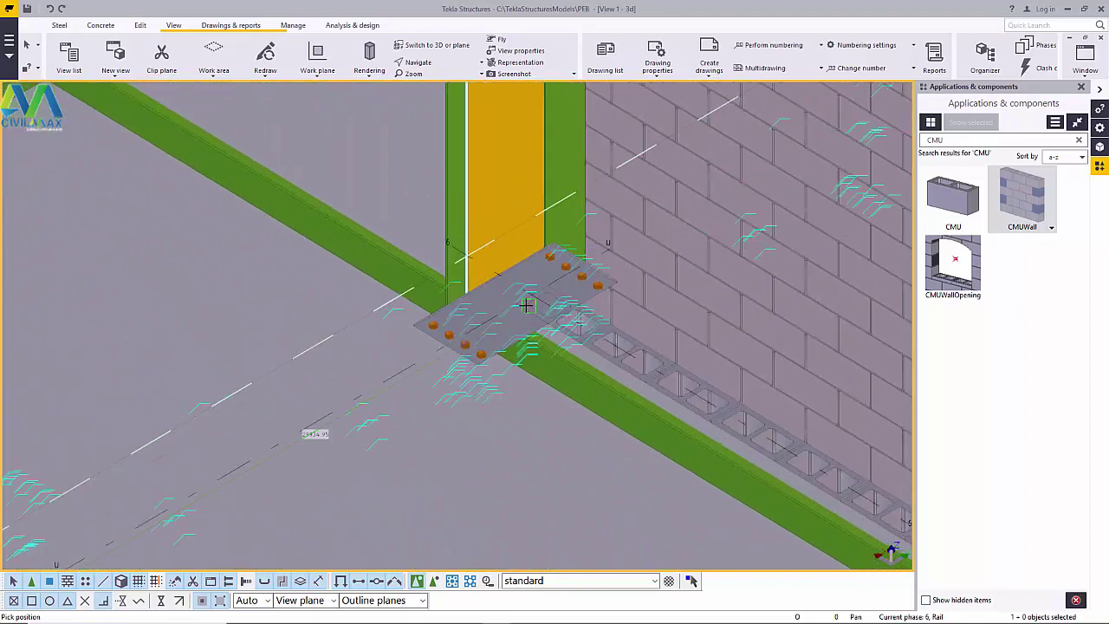
scroll(528, 297, "up", 8)
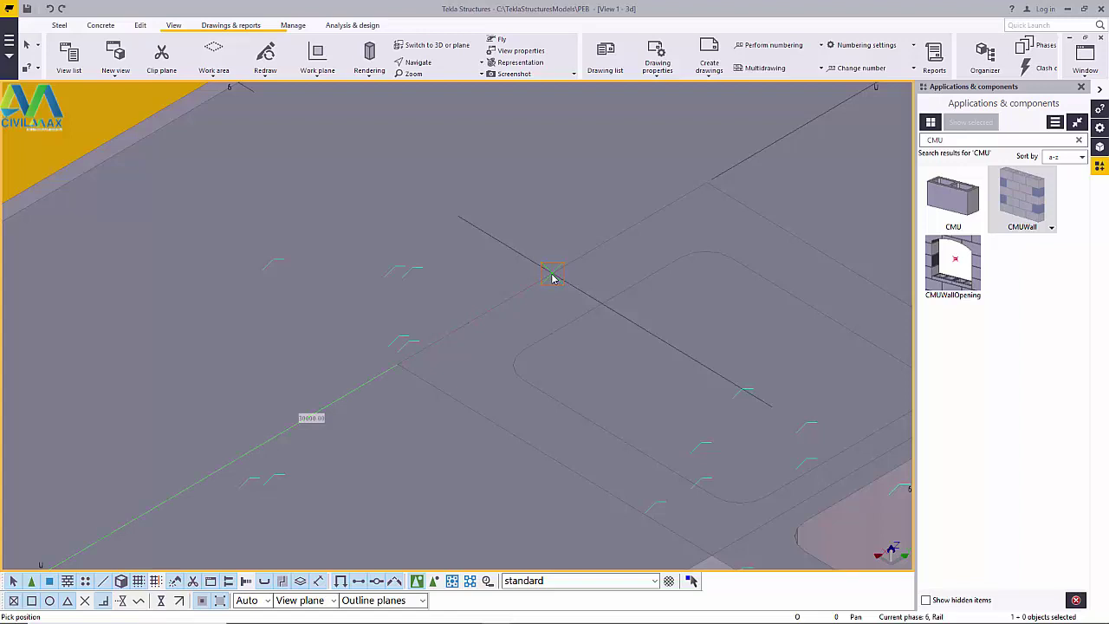
left_click(553, 275)
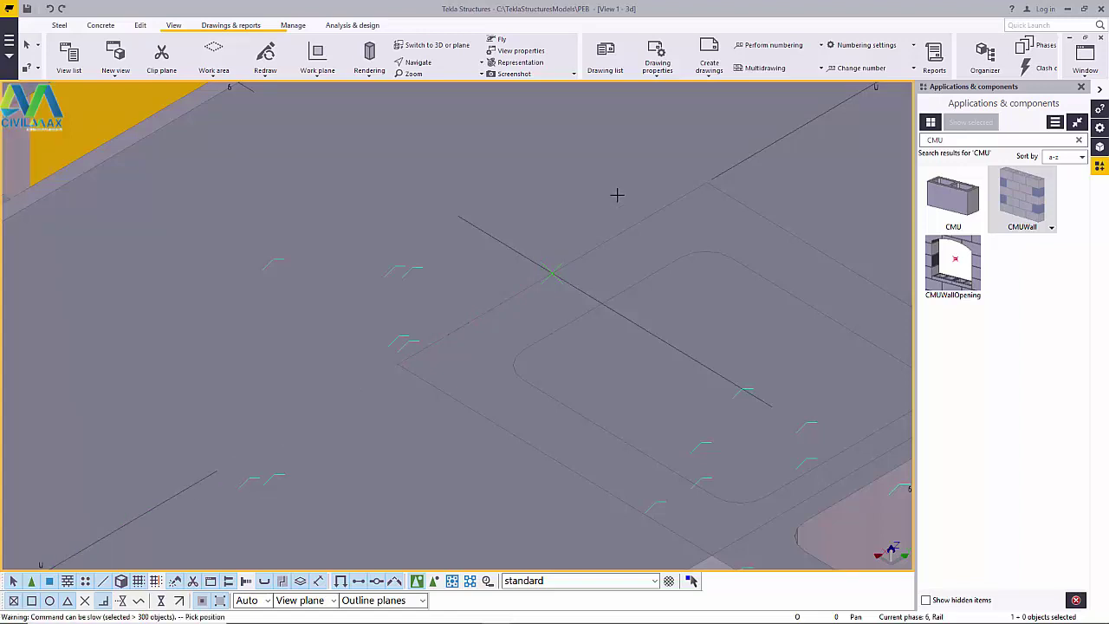
right_click(433, 154)
left_click(460, 161)
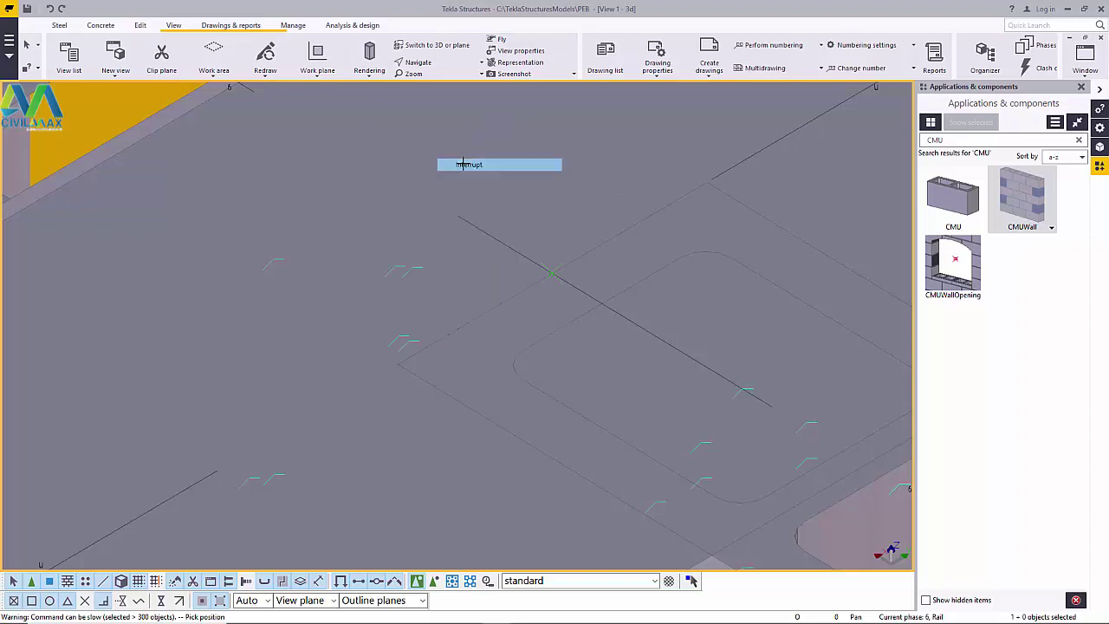
- Inspect the CMU gable wall along grid line U from outside, including its junction with the grid line 6 wall and the rafter line
scroll(551, 317, "down", 6)
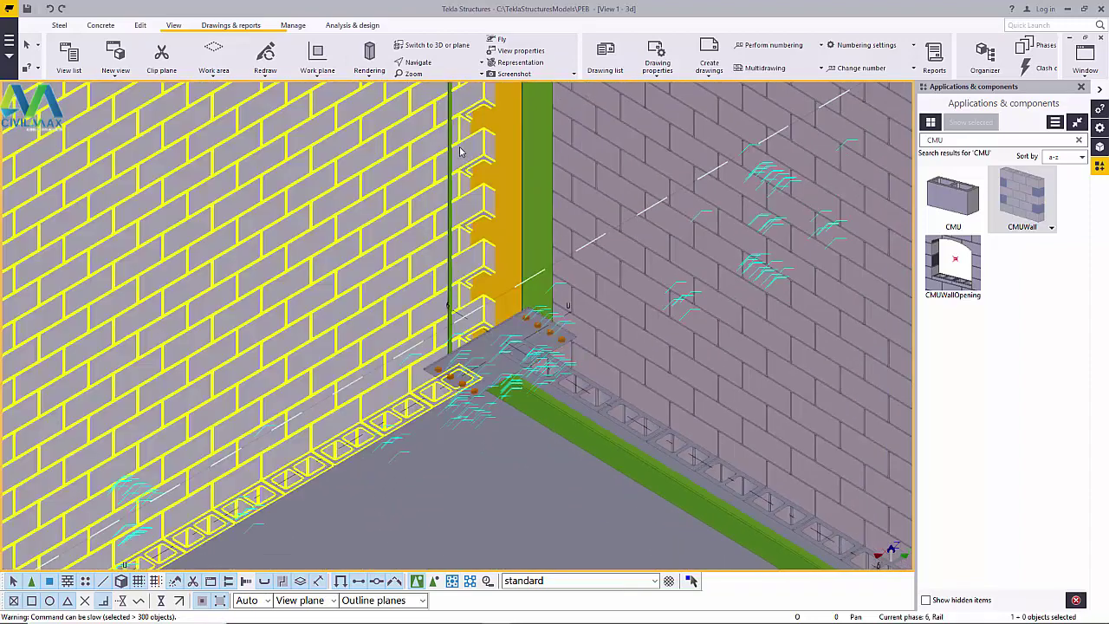
left_click(414, 62)
left_click(424, 93)
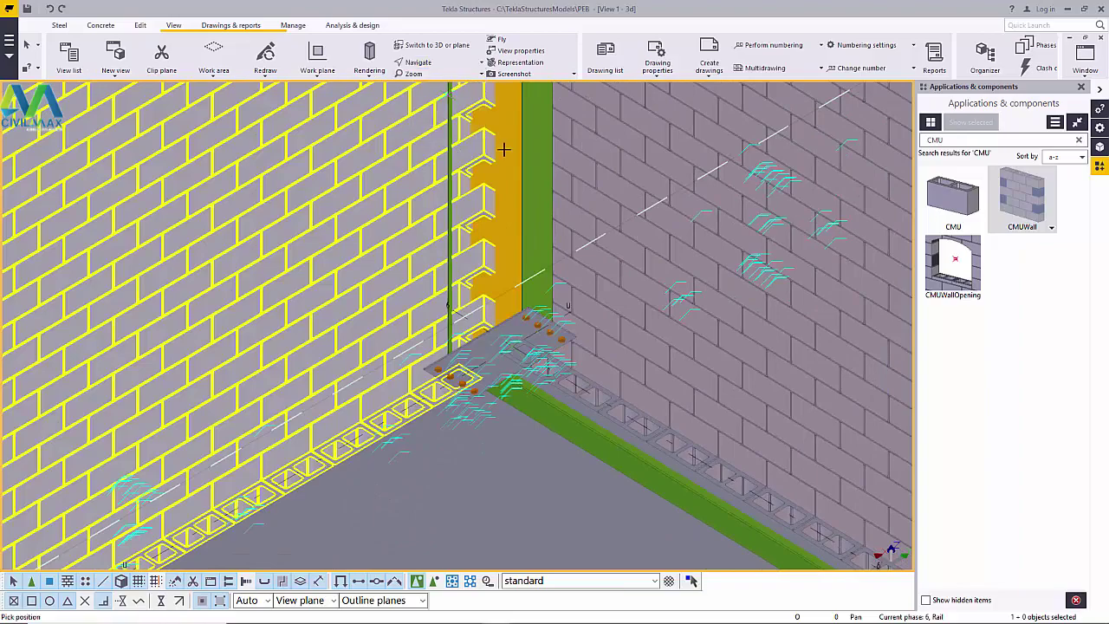
left_click_drag(526, 234, 576, 438)
scroll(576, 438, "down", 8)
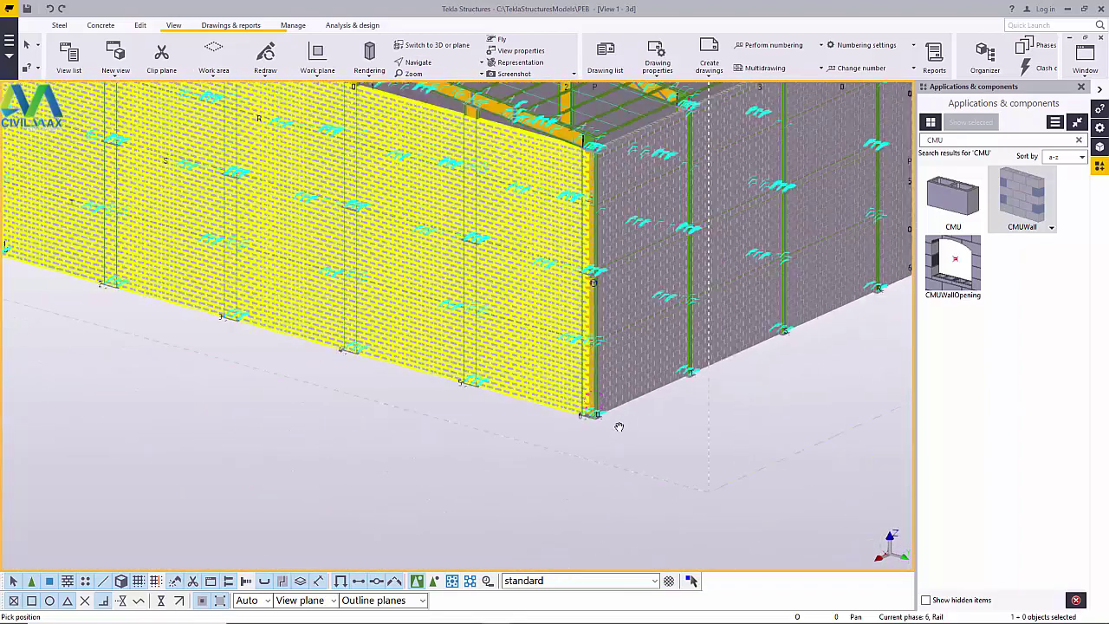
scroll(606, 395, "down", 2)
scroll(629, 271, "up", 2)
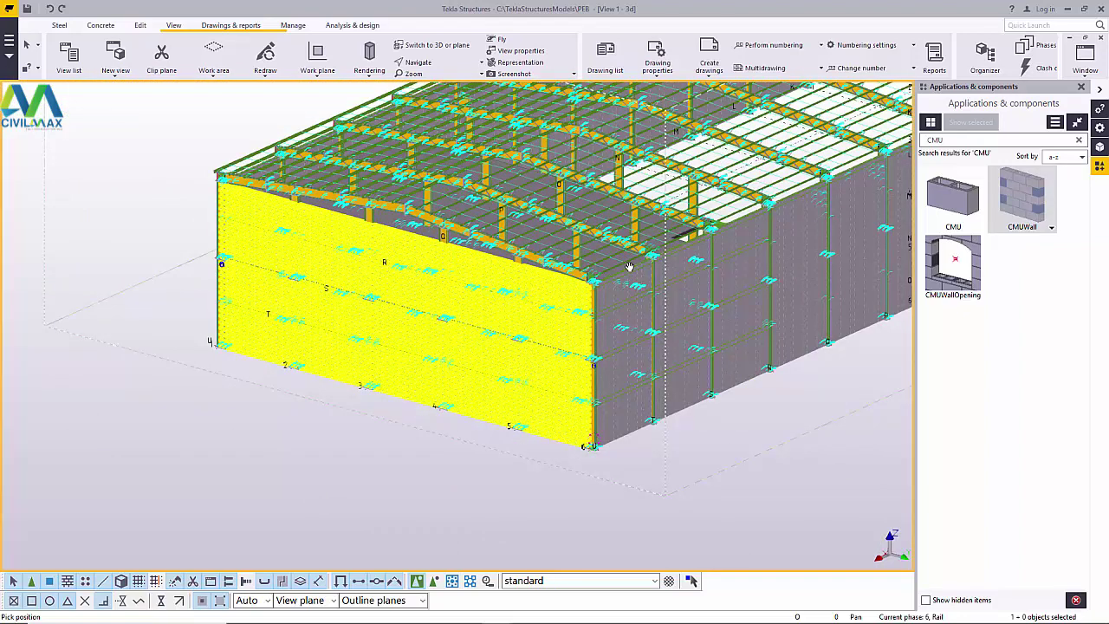
left_click(439, 64)
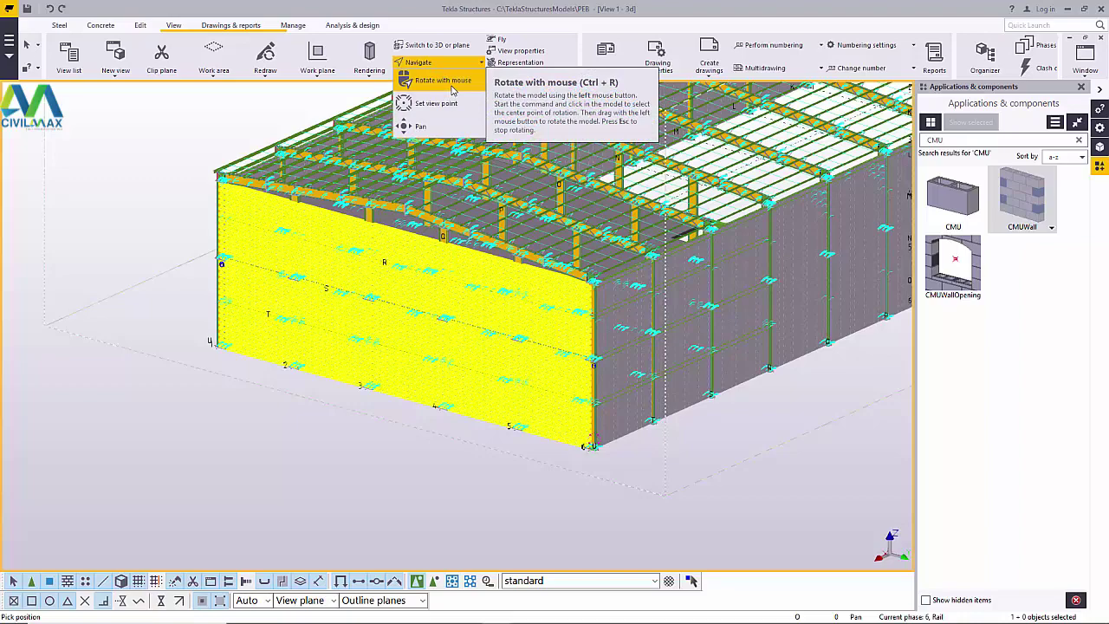
left_click(454, 129)
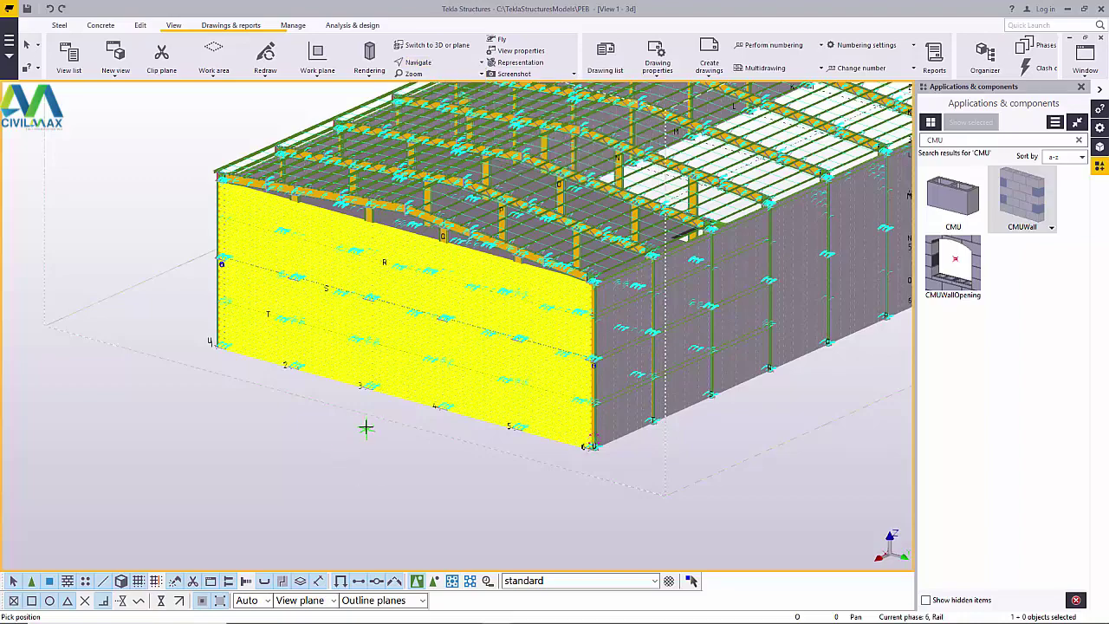
right_click(359, 422)
left_click(415, 428)
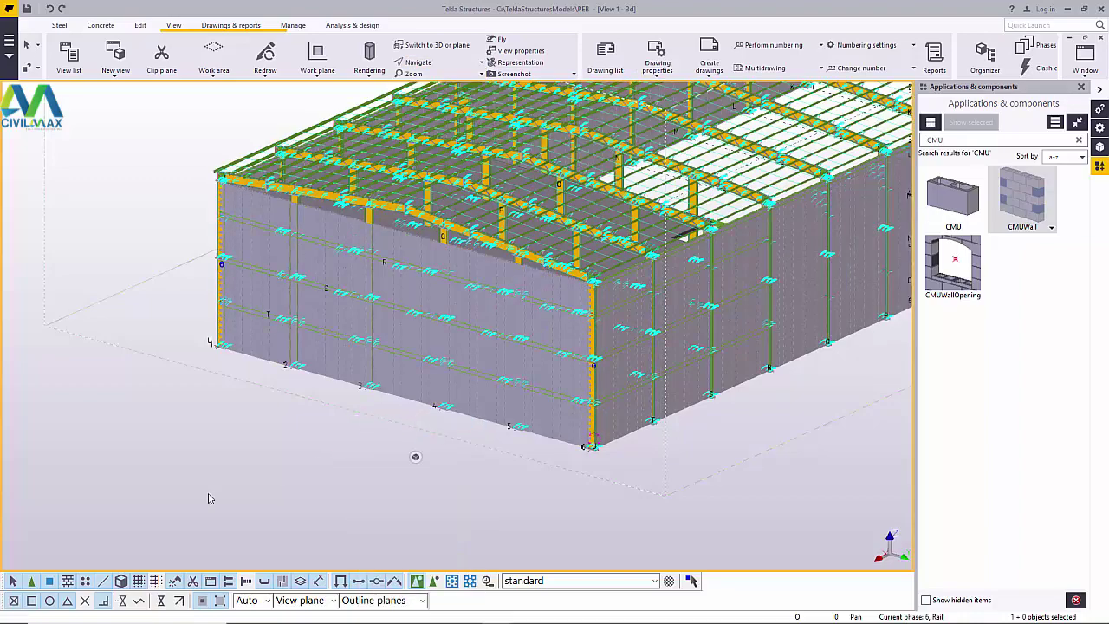
scroll(212, 494, "down", 4)
scroll(425, 381, "up", 5)
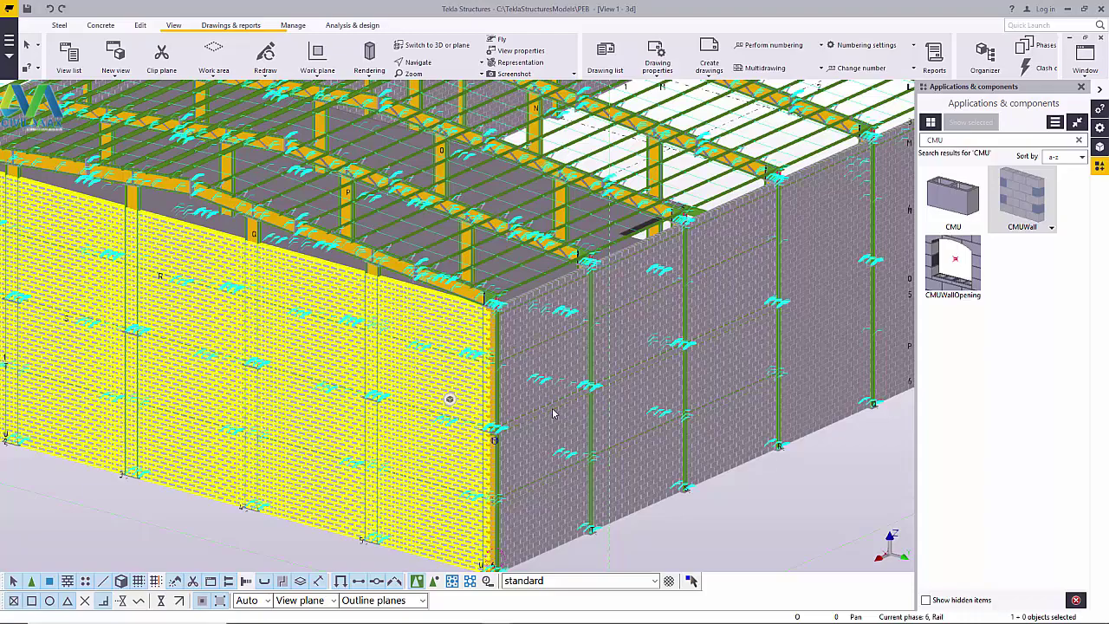
scroll(553, 413, "down", 3)
scroll(246, 451, "up", 3)
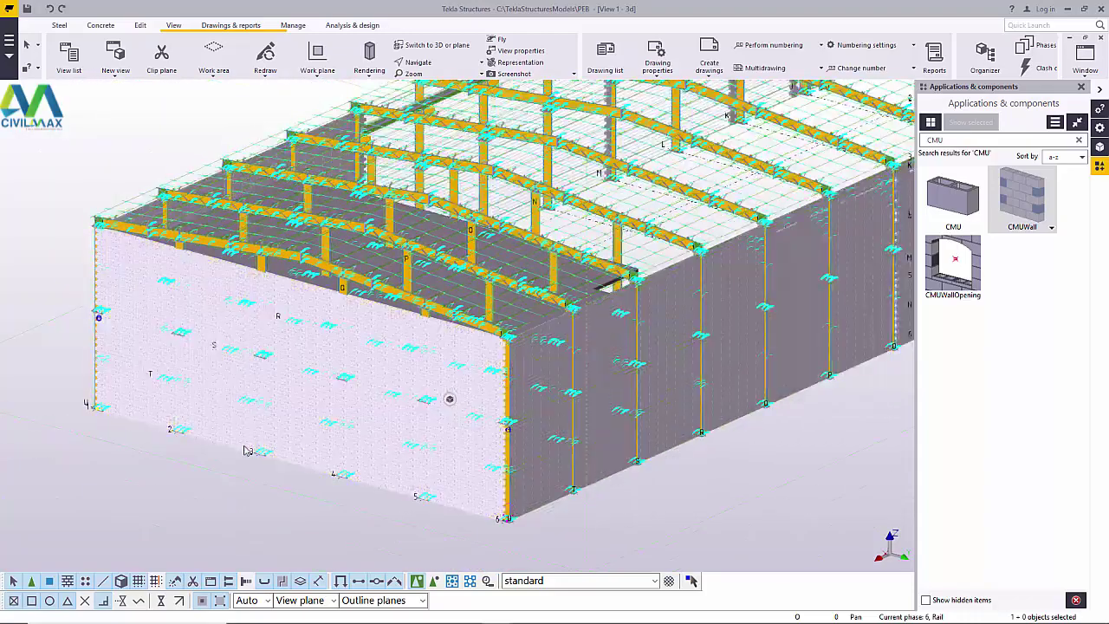
- Start a CMUWall for the opposite gable end with its start point at the base plate centre of corner column A-6
scroll(246, 450, "down", 5)
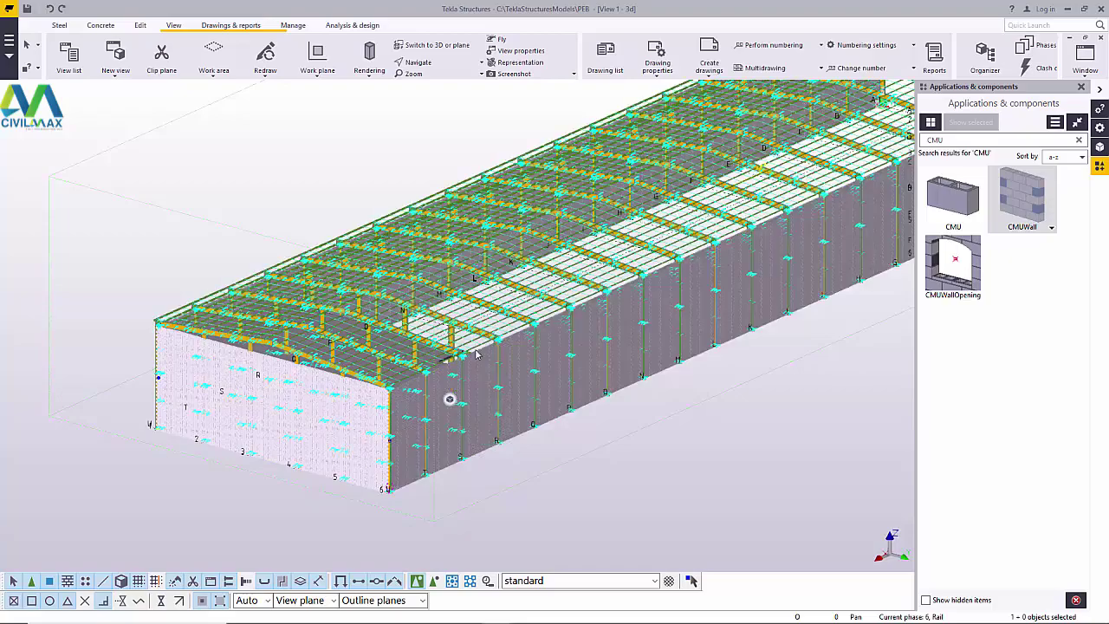
scroll(475, 354, "down", 5)
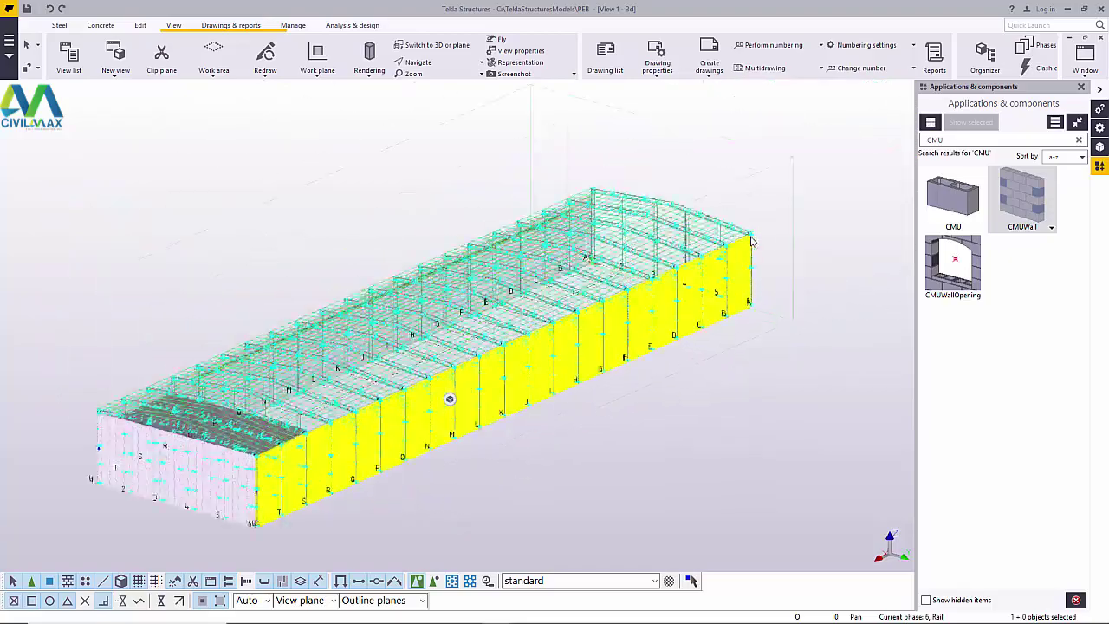
scroll(752, 242, "up", 5)
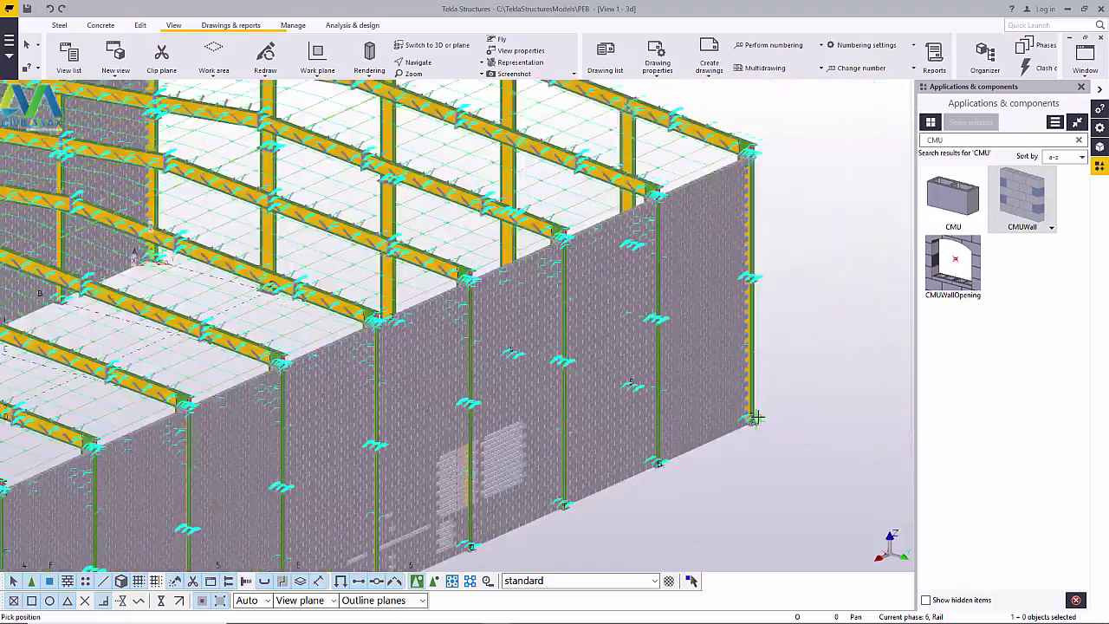
scroll(755, 417, "up", 6)
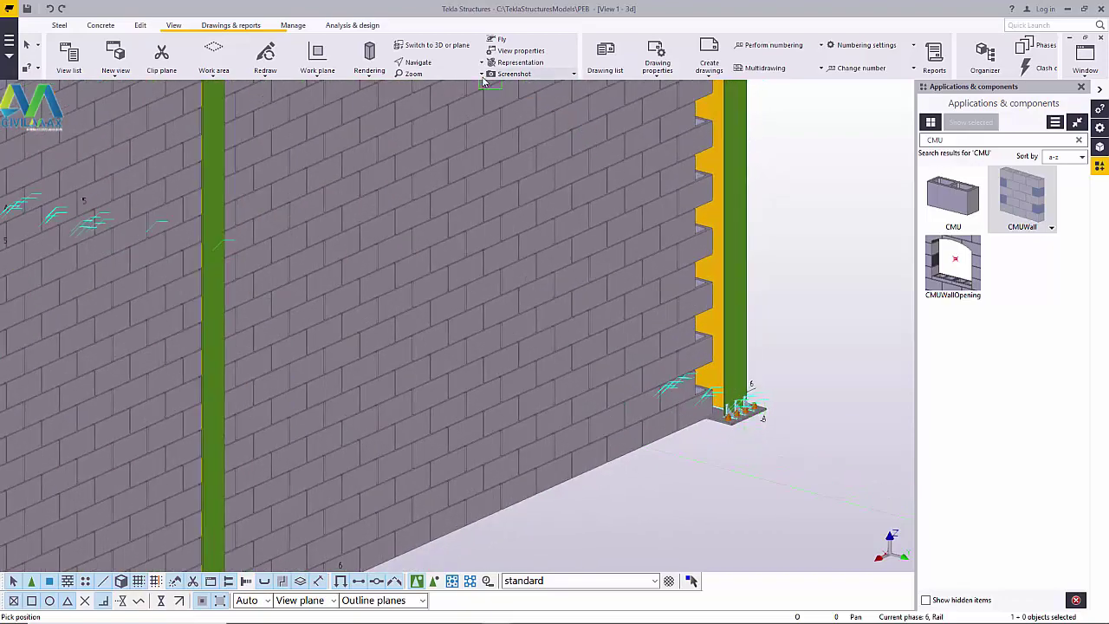
left_click(483, 75)
left_click(429, 100)
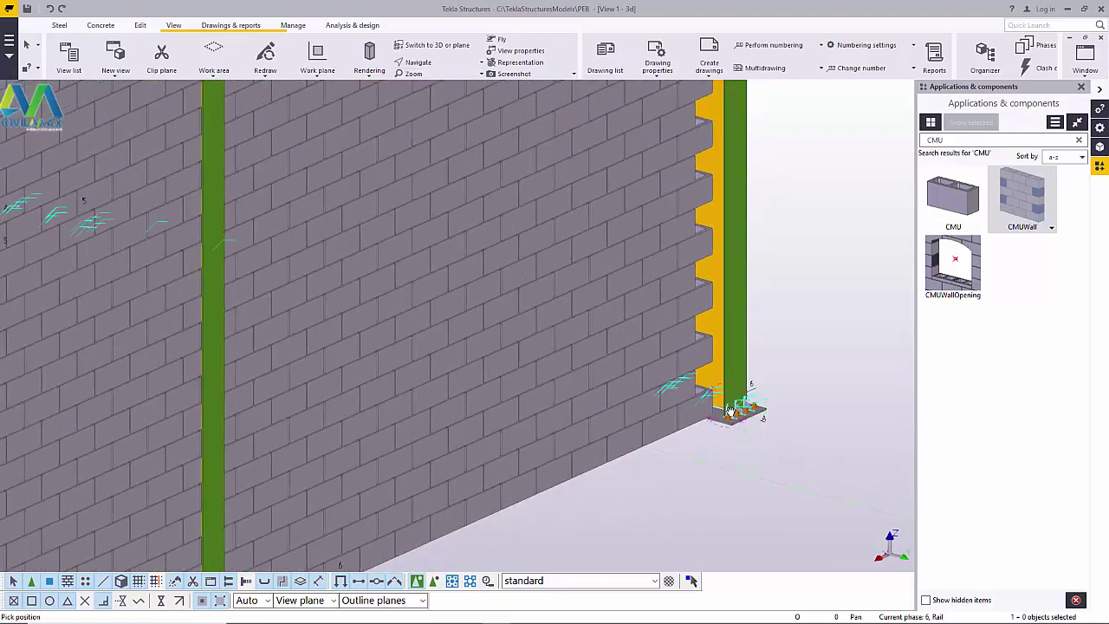
middle_click_drag(730, 411, 777, 430, "ctrl")
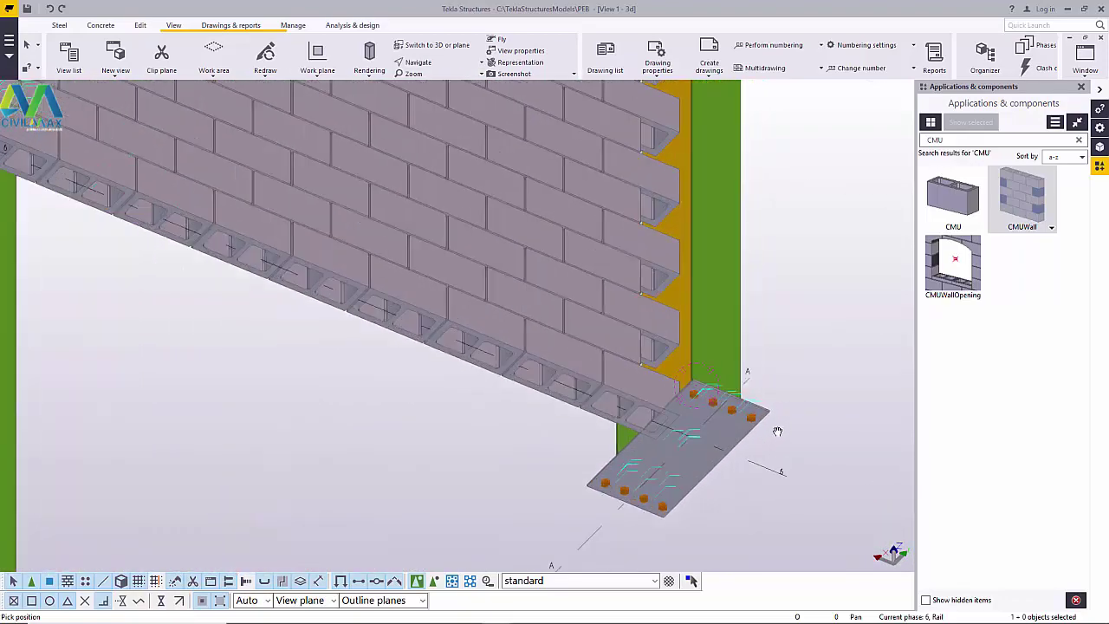
right_click(824, 207)
key("Escape")
scroll(693, 463, "up", 5)
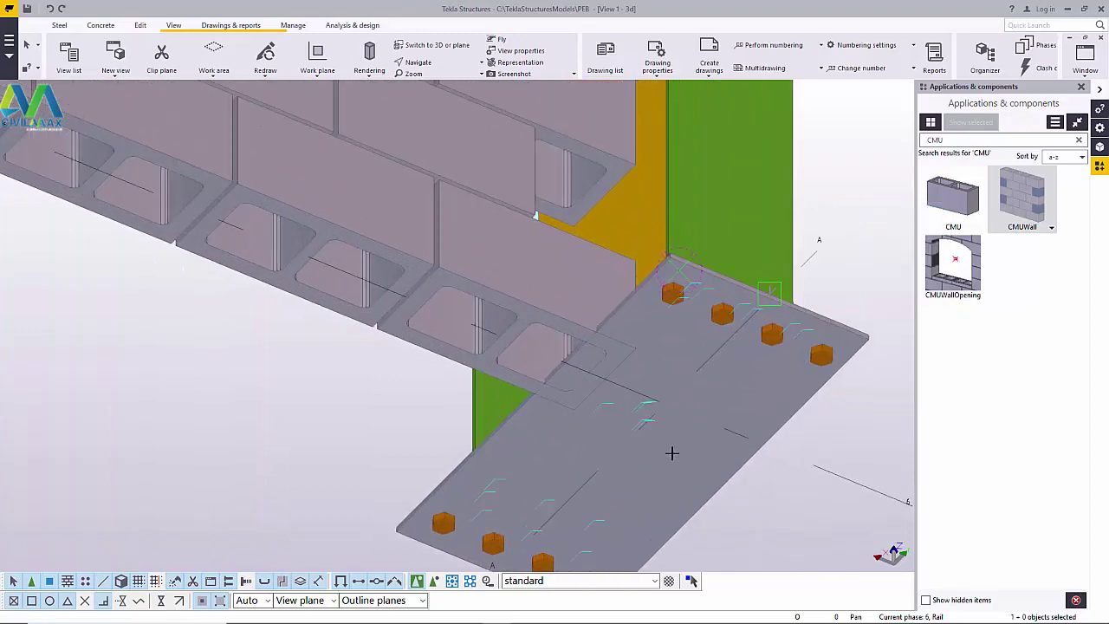
scroll(671, 453, "up", 3)
- Place the CMU wall along grid line A by picking its end point at the base plate centre of corner column A-1
scroll(721, 283, "down", 8)
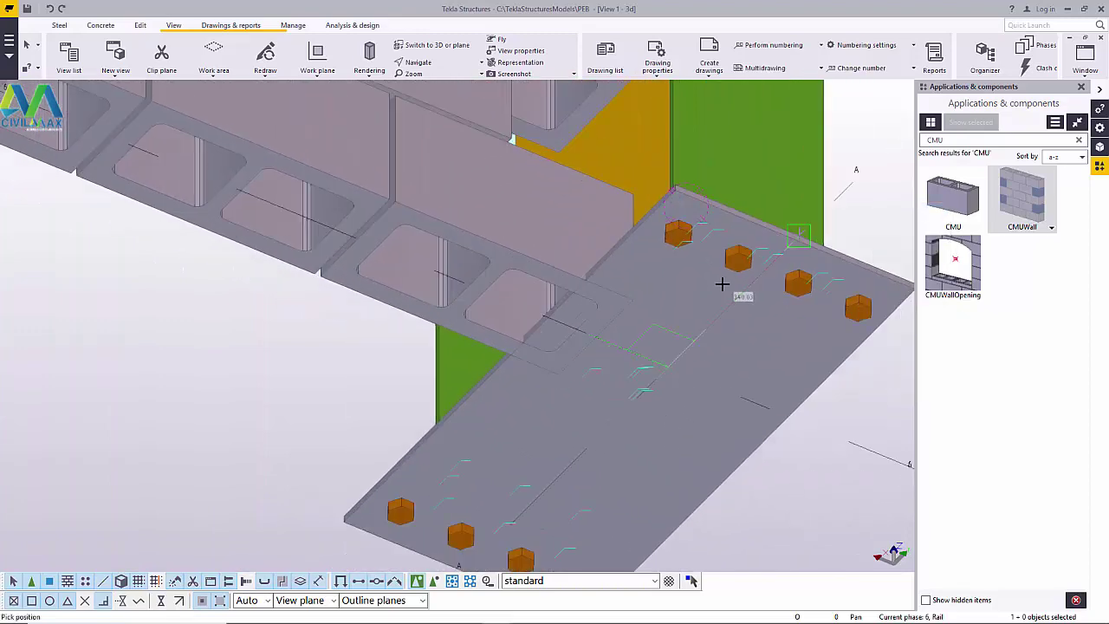
scroll(715, 277, "down", 10)
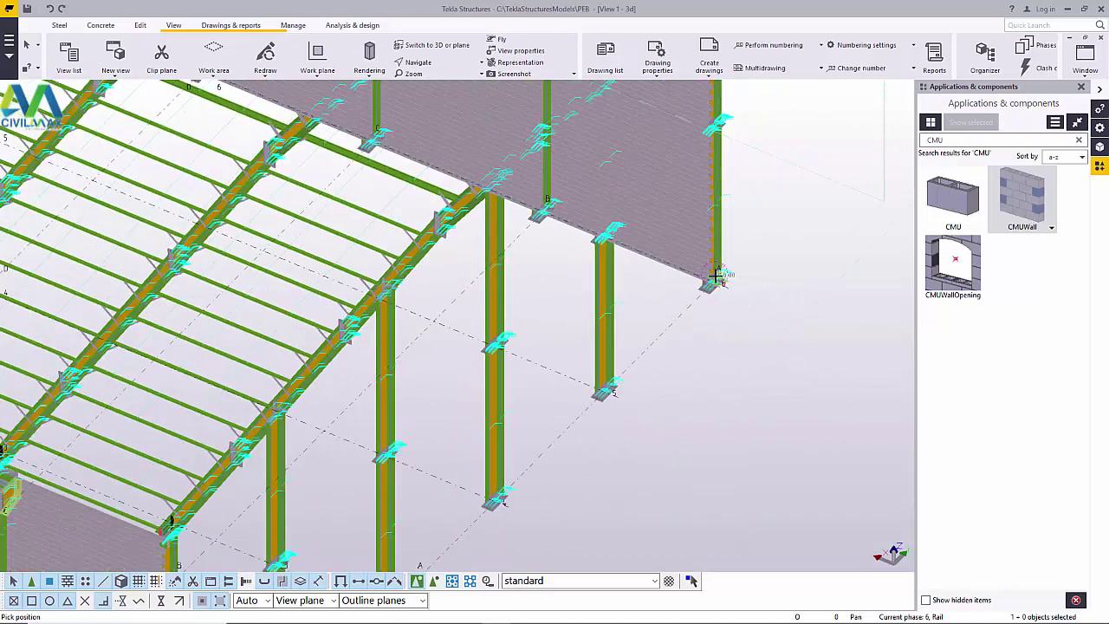
scroll(459, 525, "up", 8)
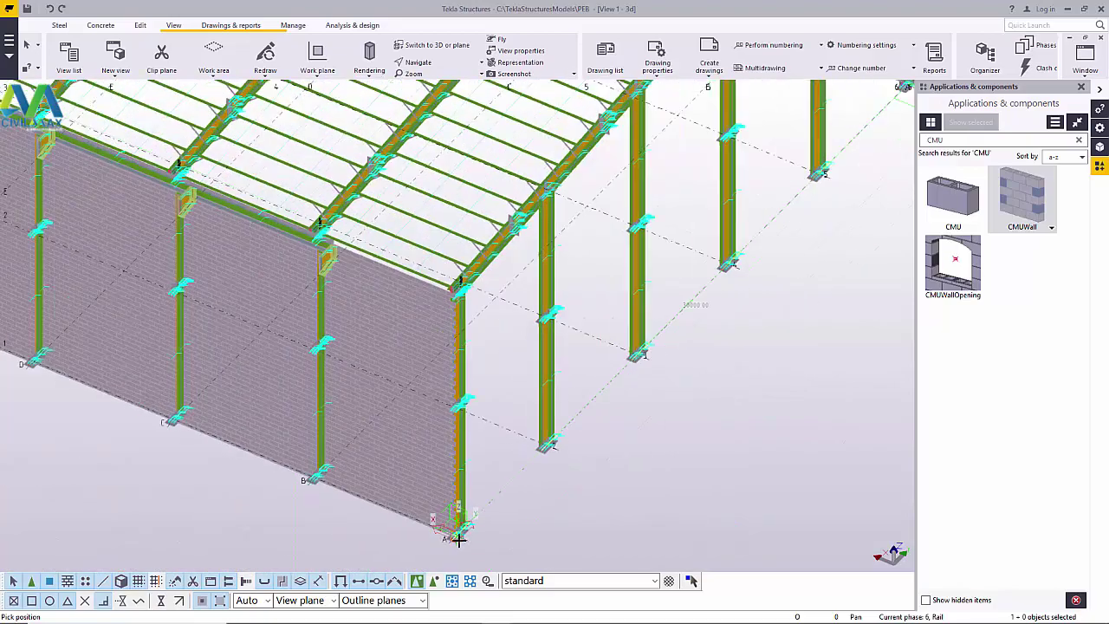
scroll(458, 542, "up", 8)
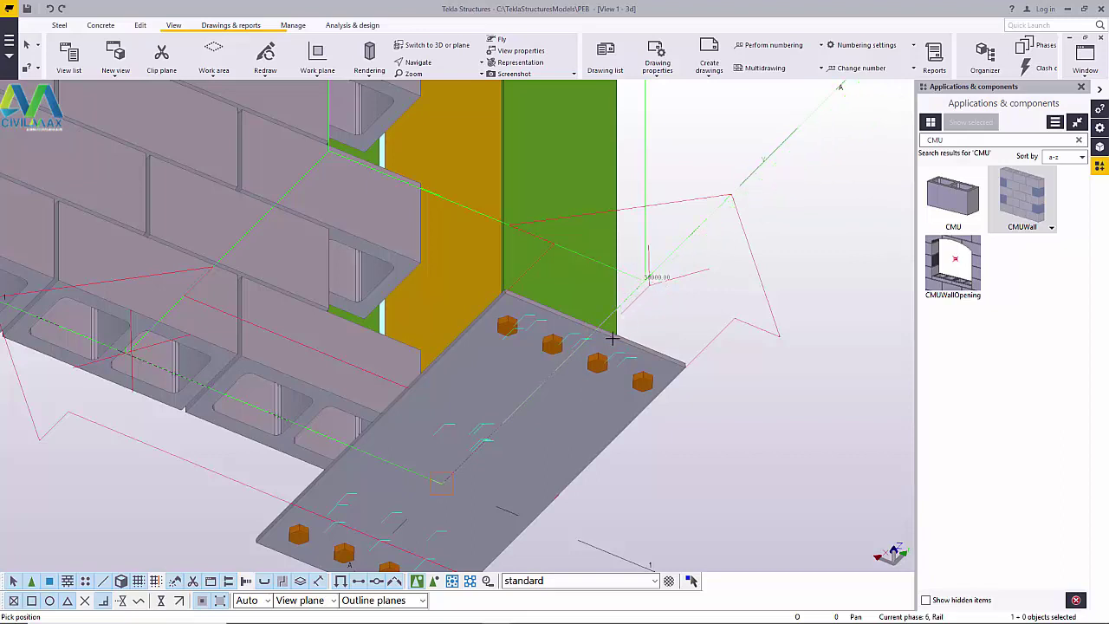
left_click(444, 490)
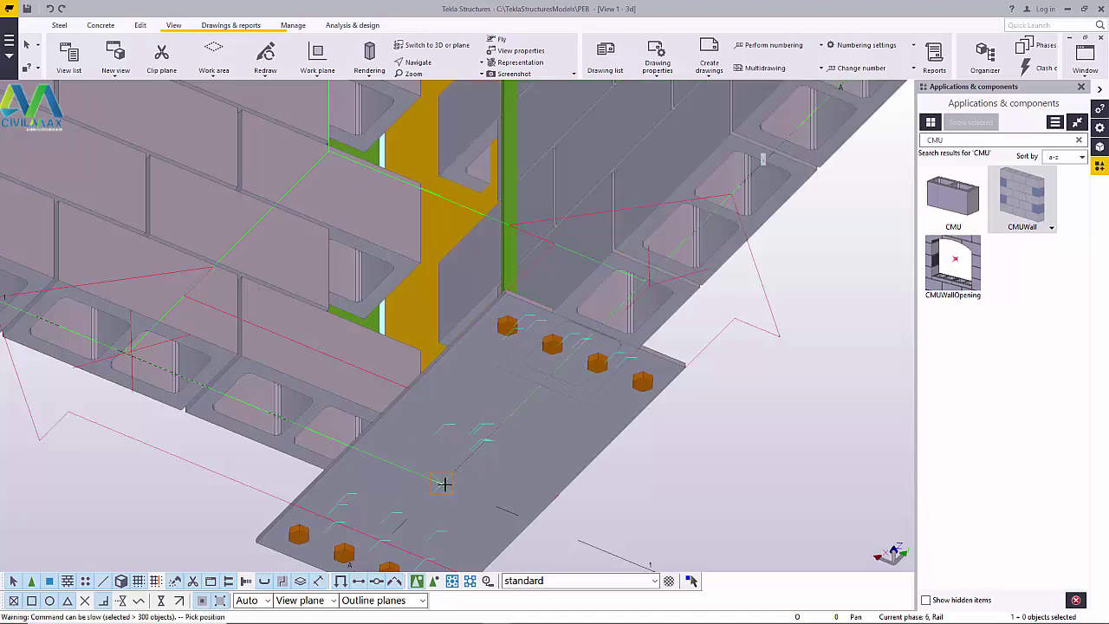
right_click(730, 381)
left_click(739, 385)
- Inspect the wall junction at corner A-1 and the walls along the whole building, and end the CMUWall command
scroll(737, 390, "down", 5)
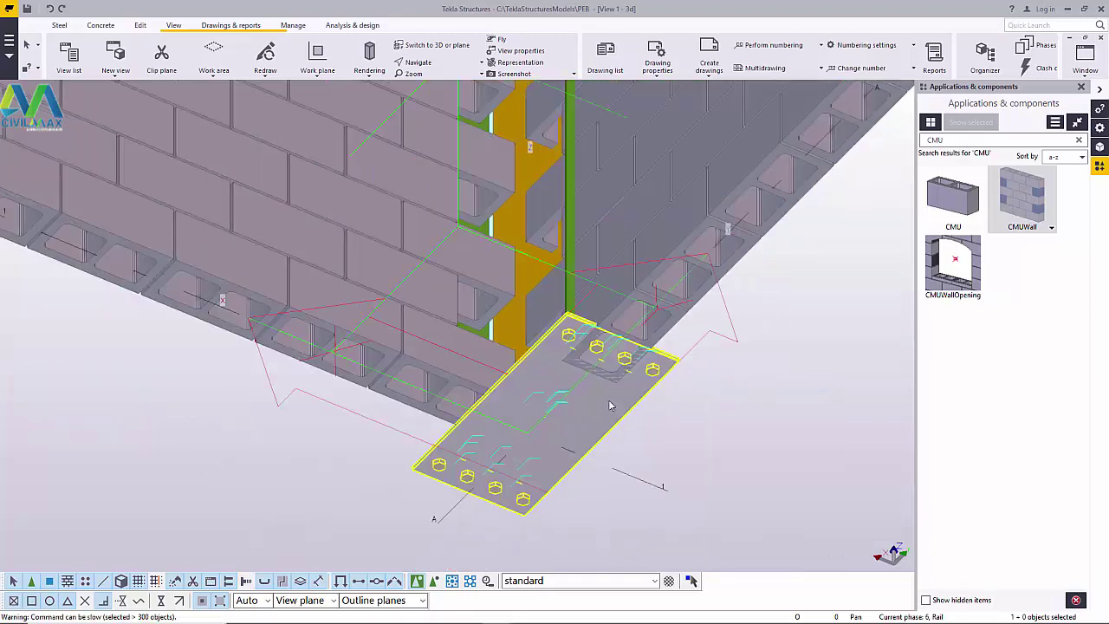
left_click(417, 62)
left_click(437, 95)
left_click(564, 301)
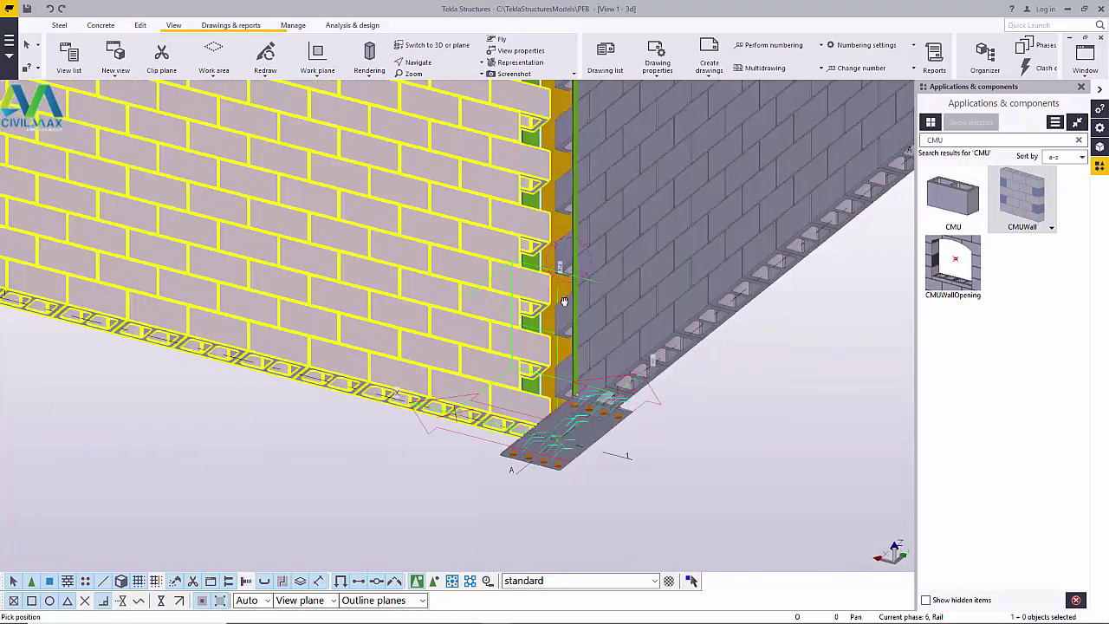
scroll(564, 300, "down", 10)
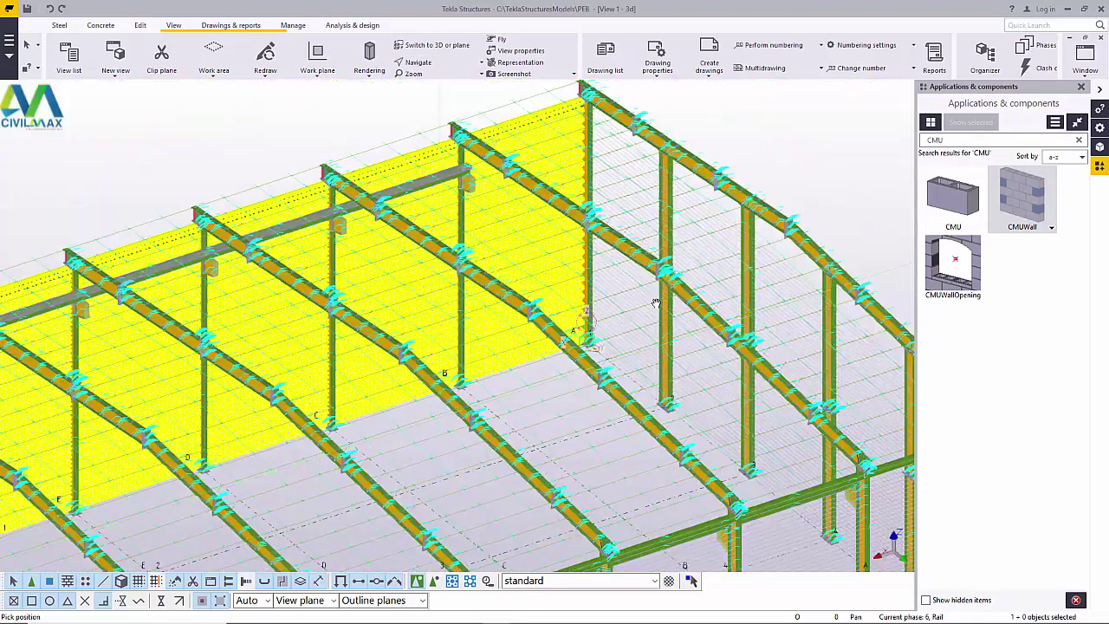
scroll(656, 302, "down", 10)
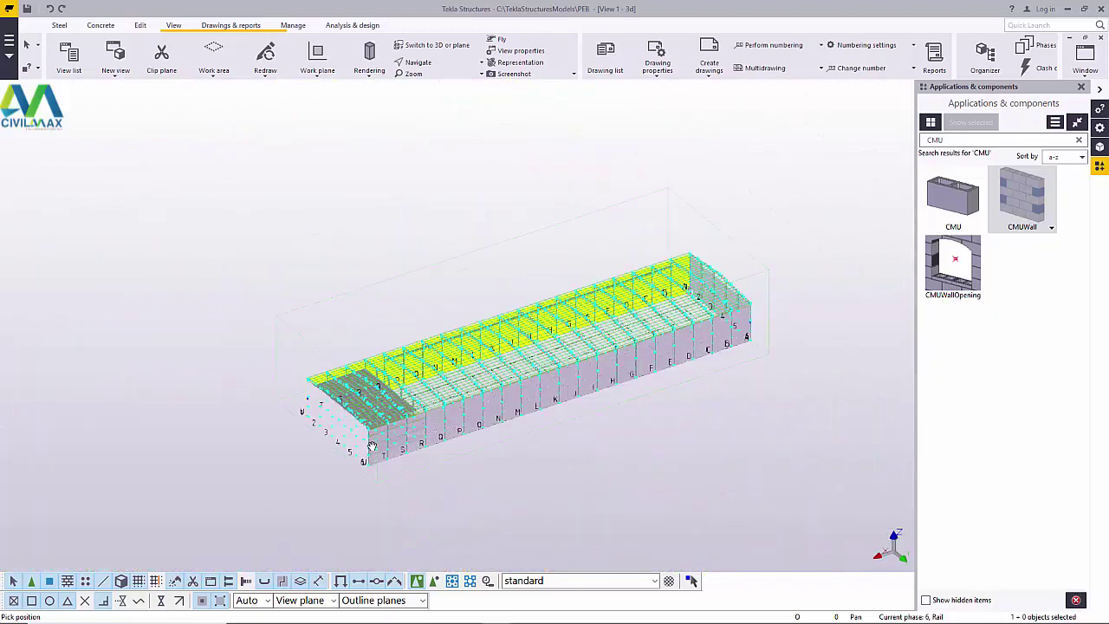
scroll(372, 446, "up", 10)
right_click(483, 323)
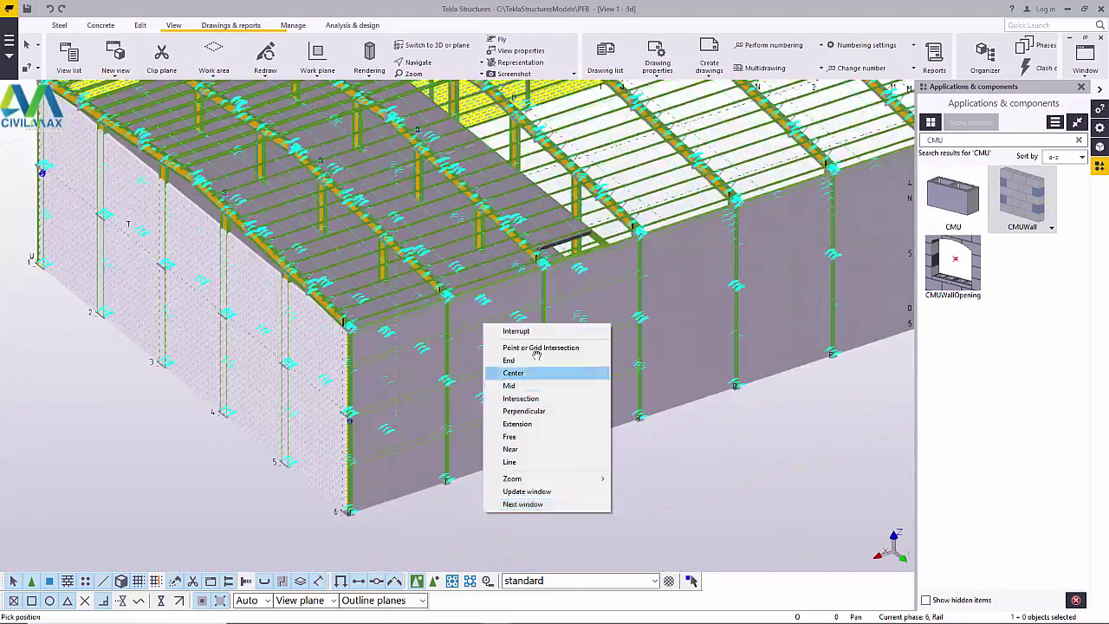
left_click(516, 331)
right_click(578, 182)
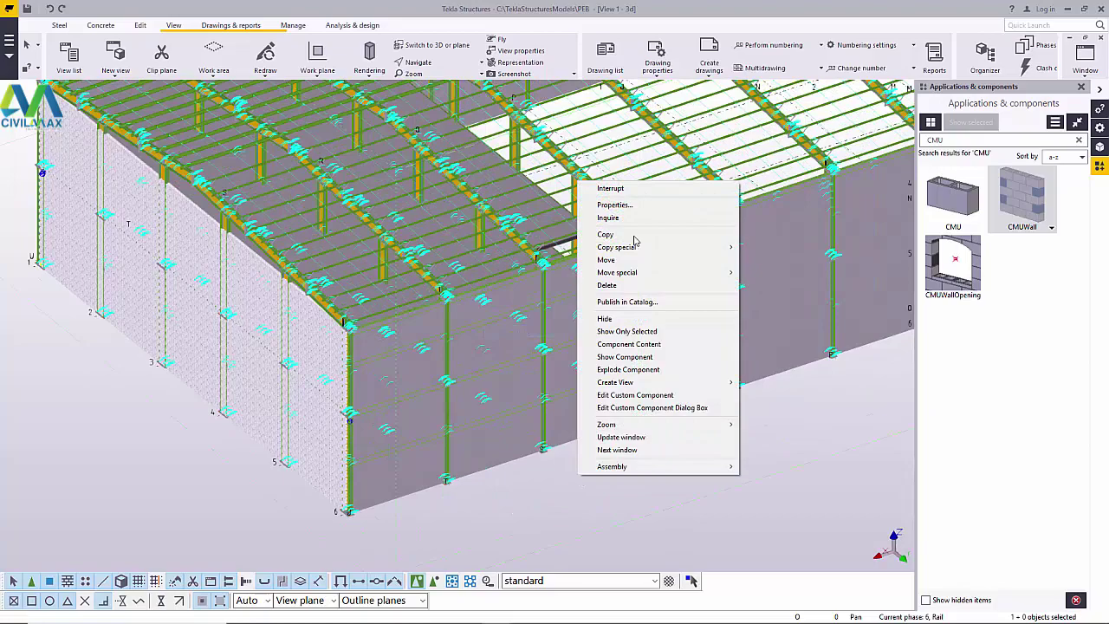
left_click(620, 190)
- Examine the enclosed building from all around, checking the block walls along grid line 6 and both gable ends up to the rafters
middle_click_drag(640, 490, 276, 510, "ctrl")
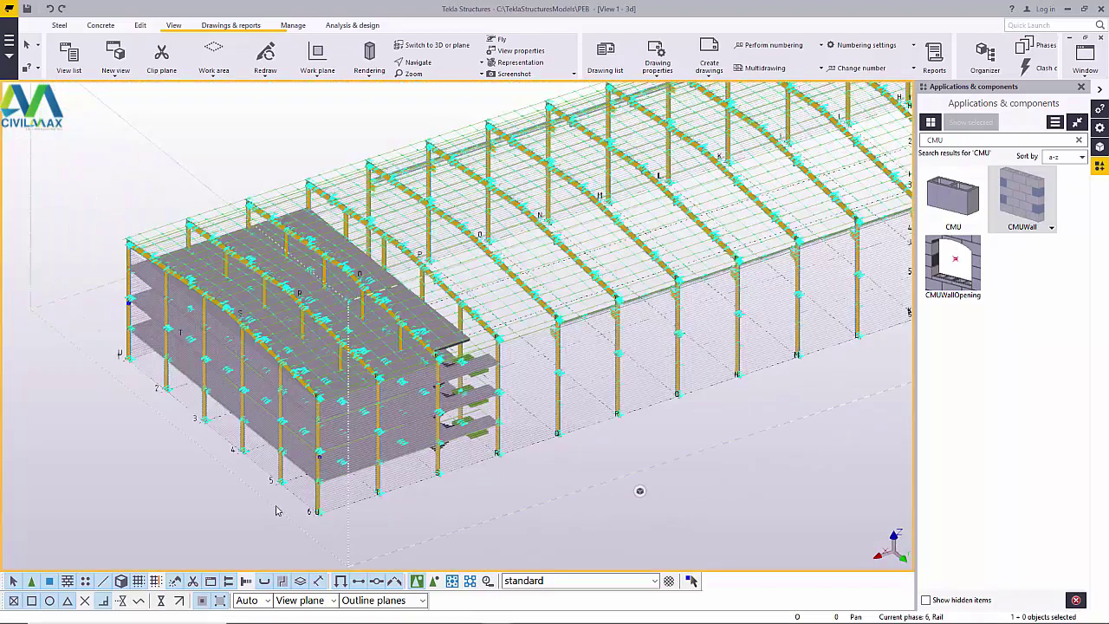
scroll(276, 511, "down", 5)
left_click(419, 61)
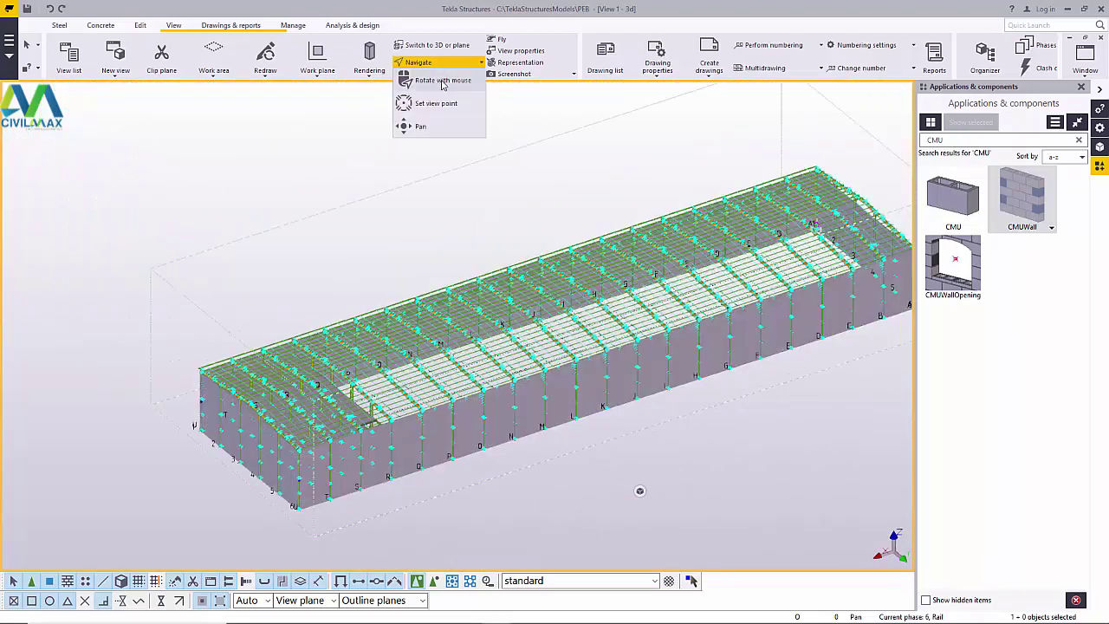
left_click(441, 81)
left_click_drag(579, 425, 184, 316)
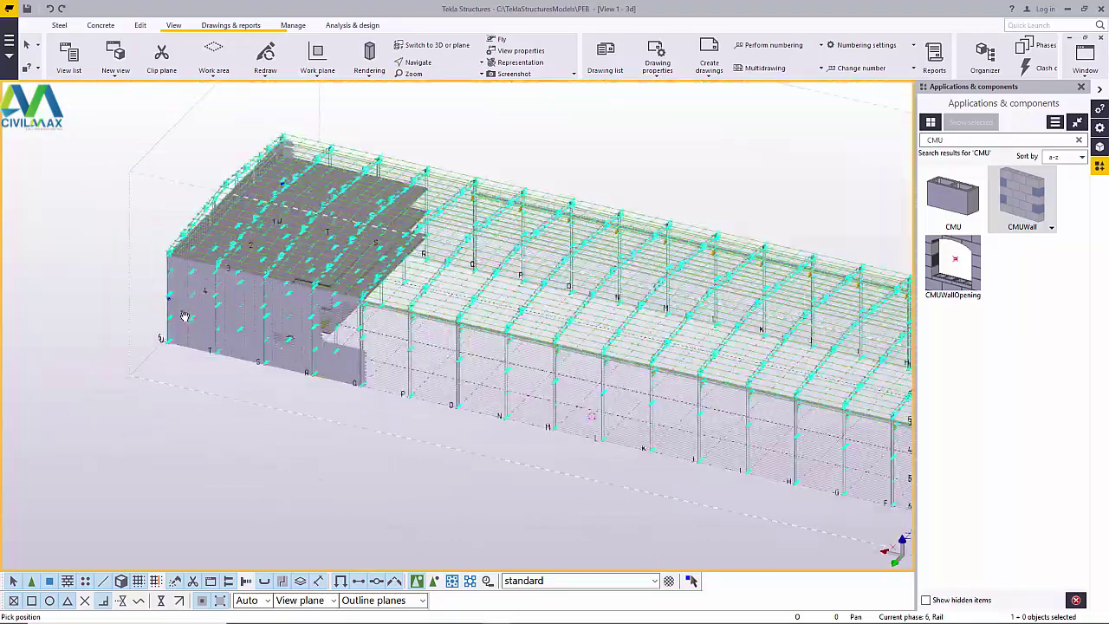
scroll(185, 316, "down", 3)
scroll(834, 438, "up", 8)
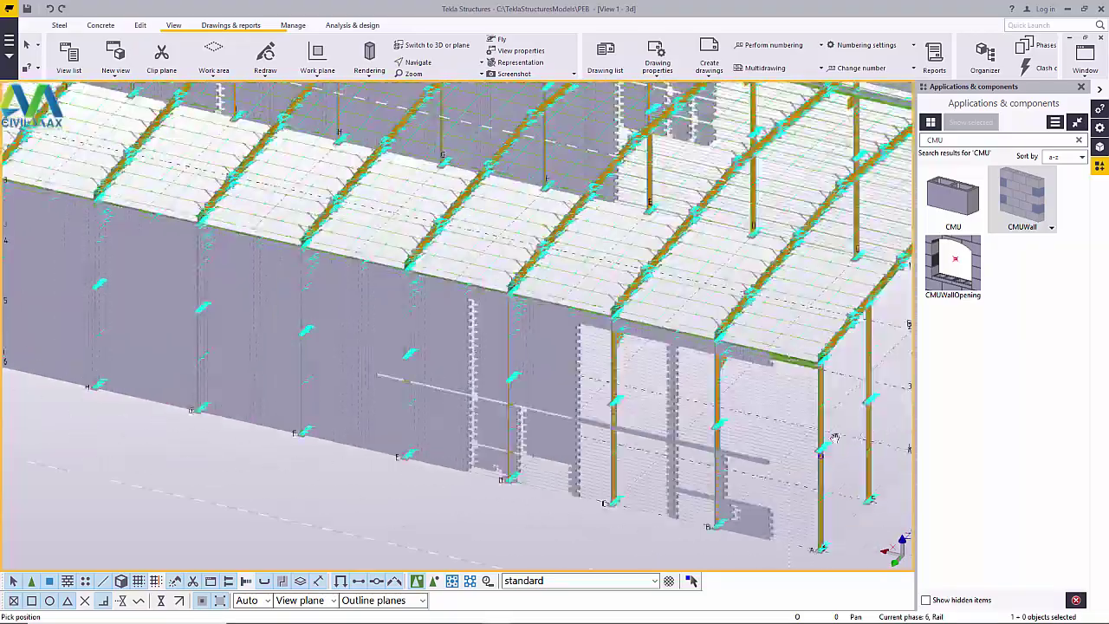
scroll(834, 438, "down", 5)
left_click_drag(834, 437, 743, 361)
scroll(522, 391, "up", 6)
scroll(522, 391, "down", 3)
scroll(585, 429, "down", 3)
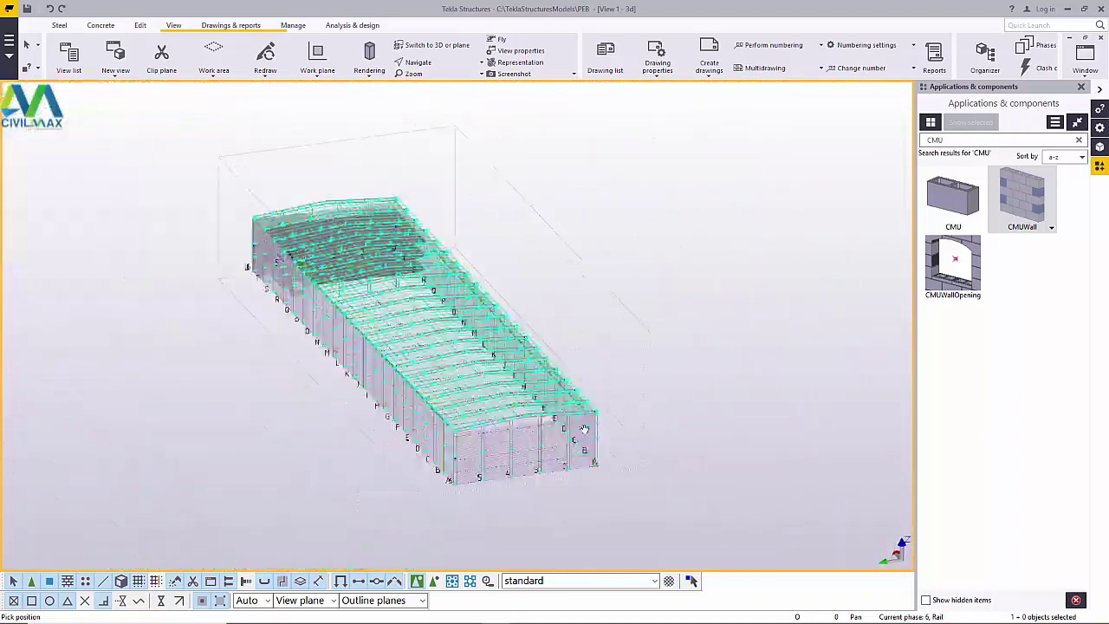
scroll(585, 429, "up", 8)
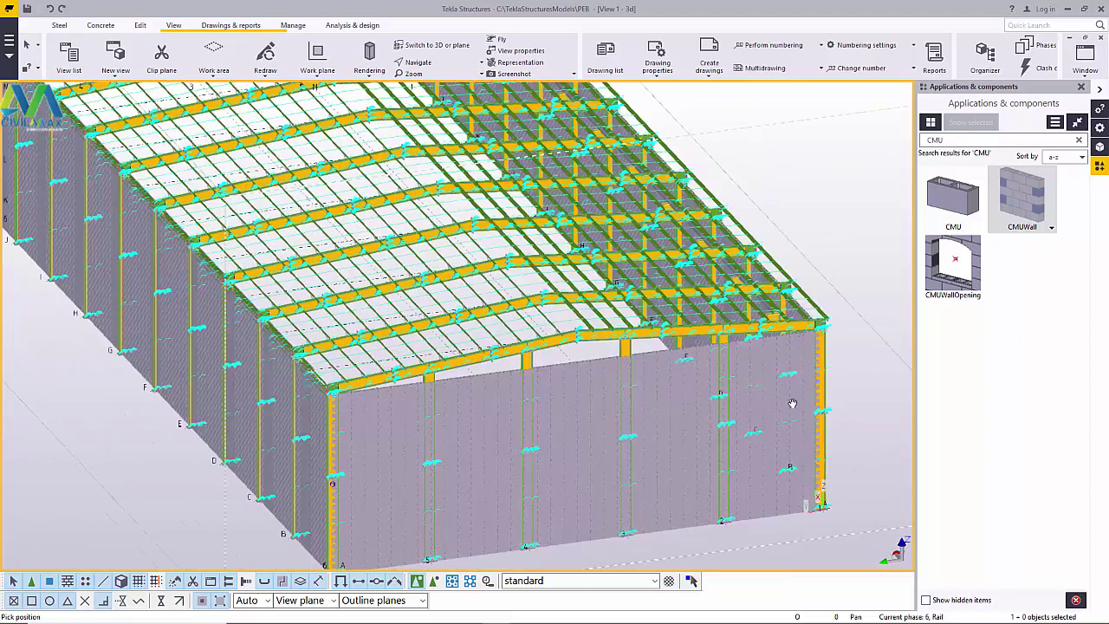
scroll(792, 404, "down", 5)
scroll(599, 429, "up", 2)
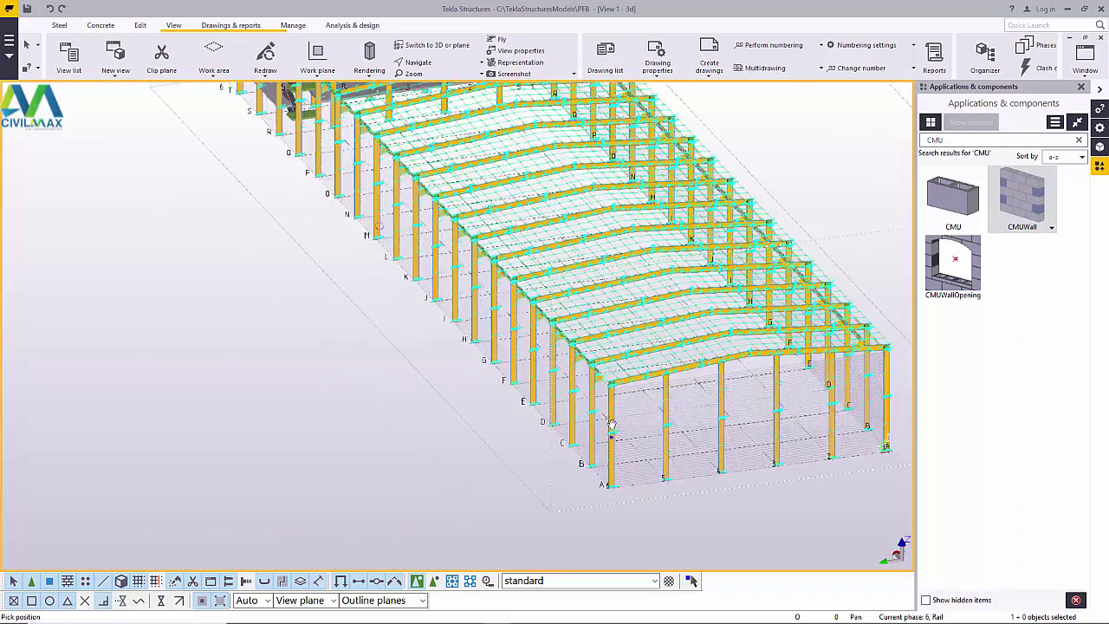
scroll(698, 470, "down", 3)
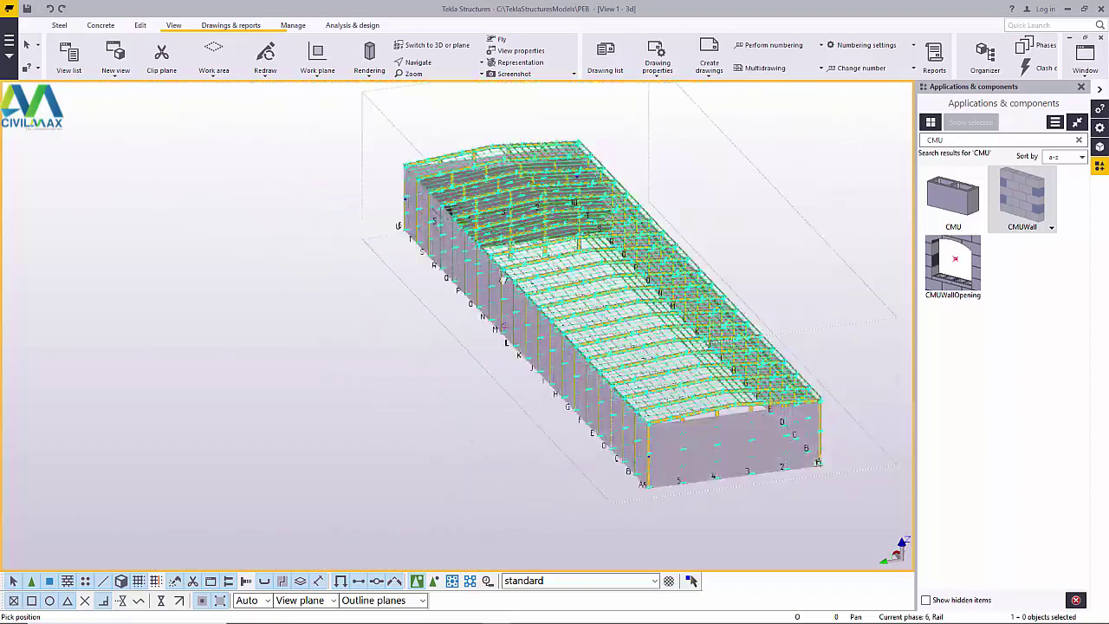
scroll(498, 332, "up", 8)
scroll(498, 331, "up", 1)
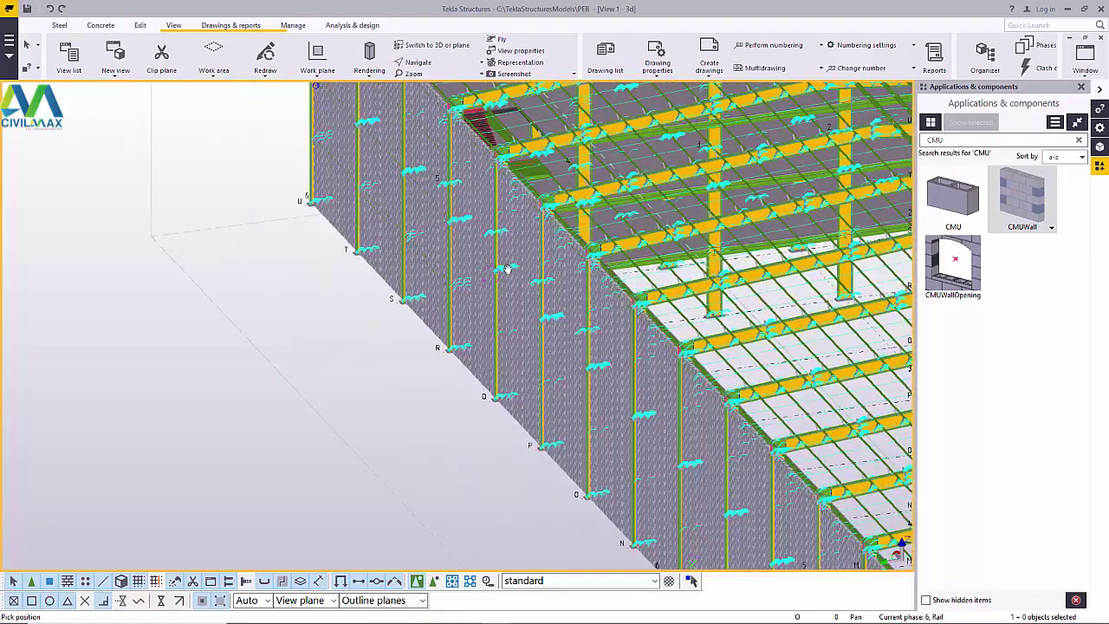
middle_click_drag(507, 269, 690, 325, "ctrl")
right_click(689, 326)
left_click(719, 333)
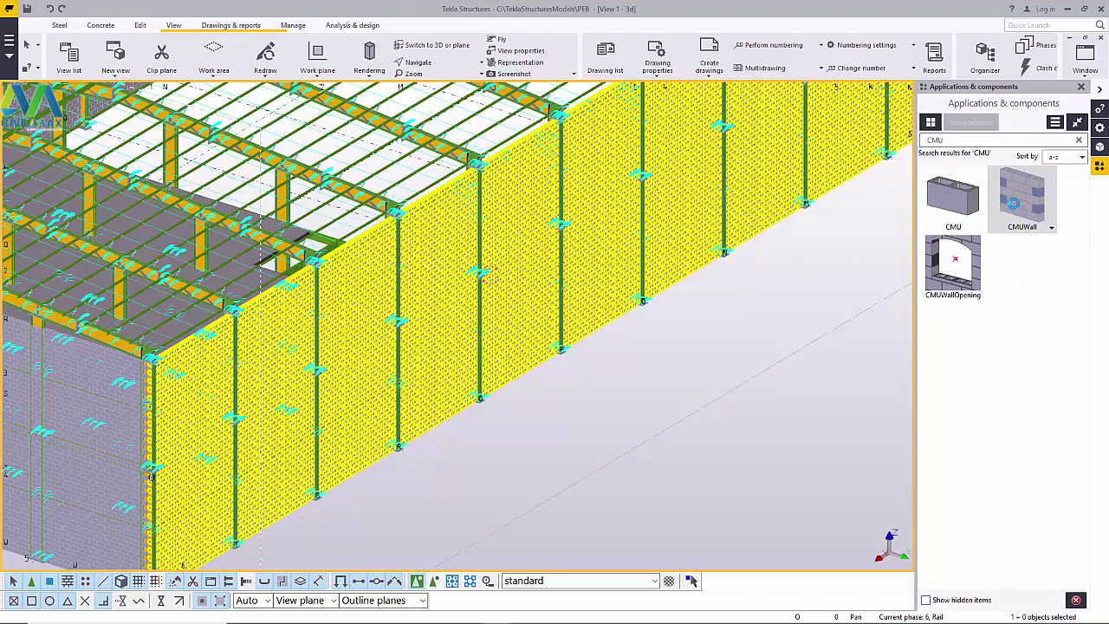
left_click_drag(1012, 203, 1032, 185)
left_click_drag(1031, 186, 534, 181)
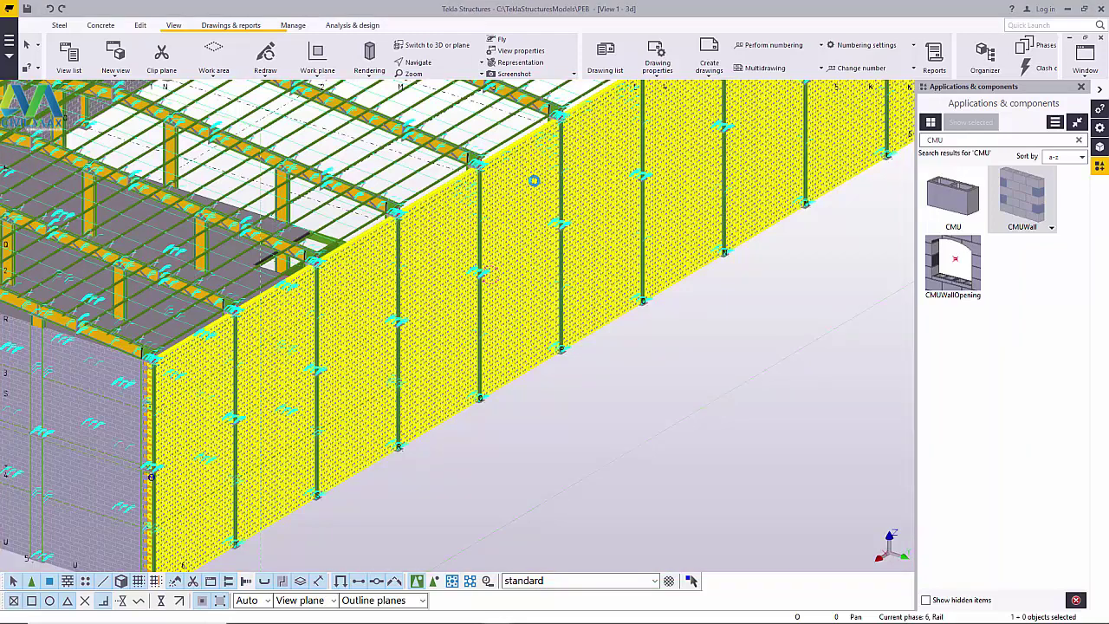
left_click(641, 396)
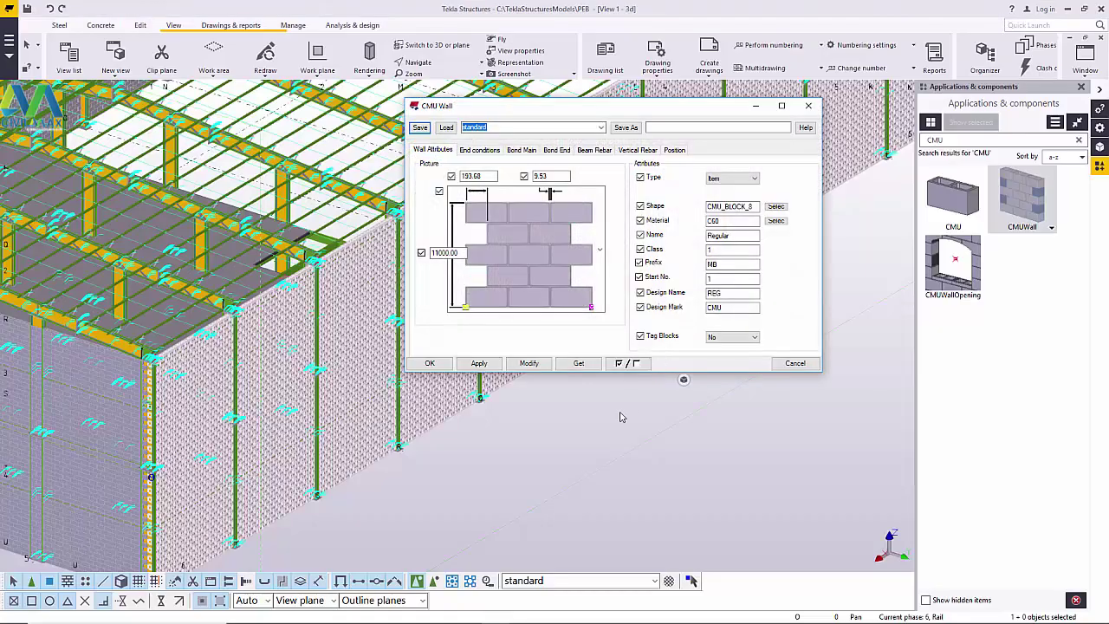
left_click_drag(617, 107, 784, 203)
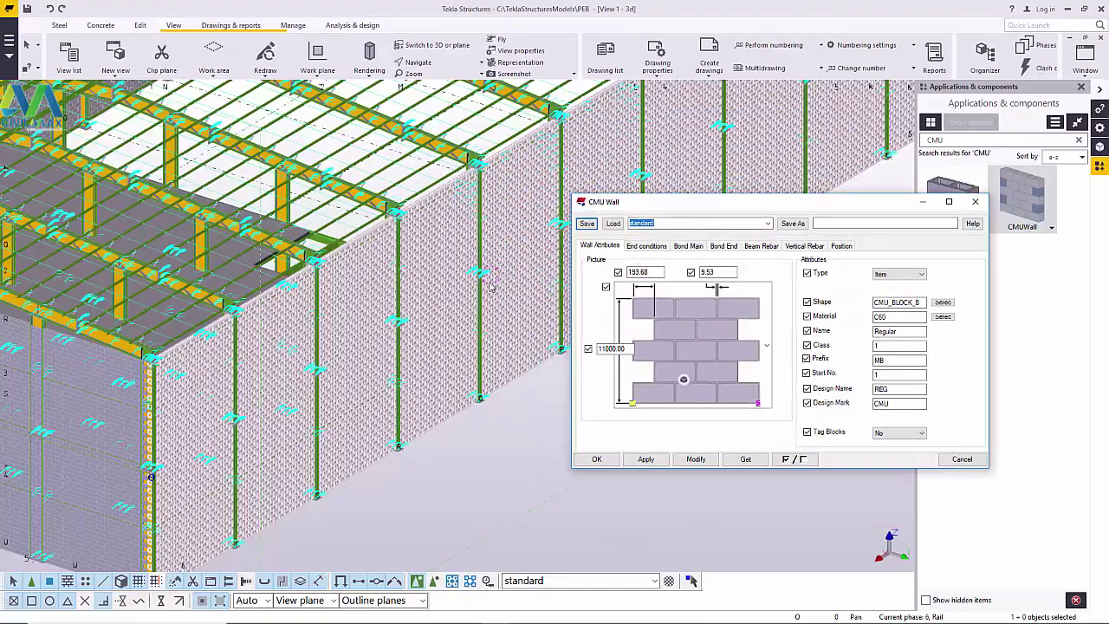
scroll(475, 275, "up", 5)
scroll(475, 276, "down", 5)
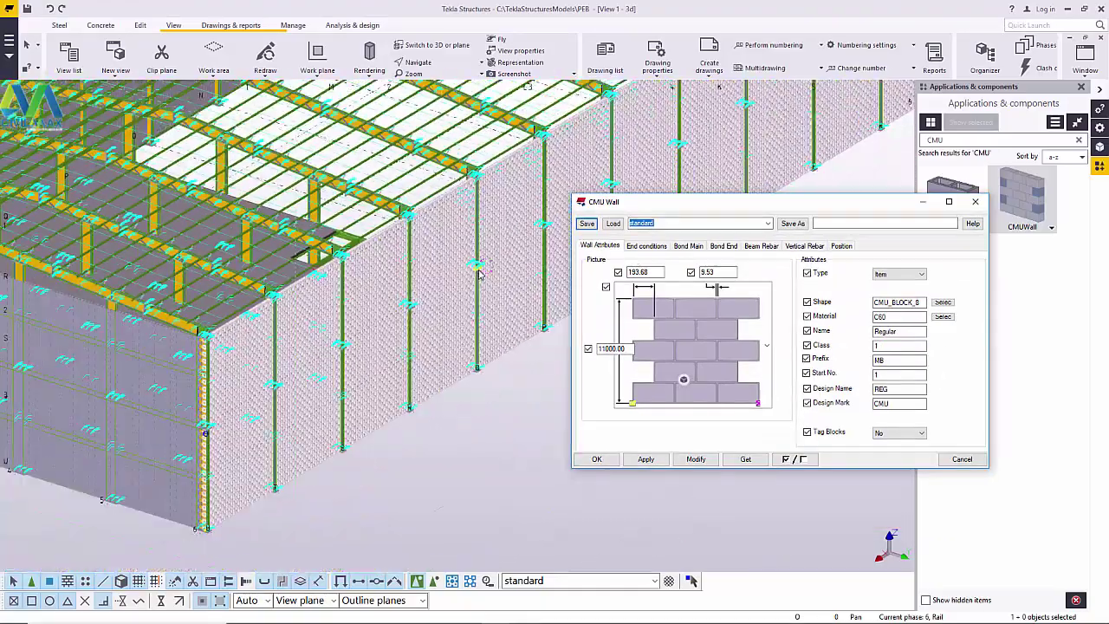
left_click(976, 204)
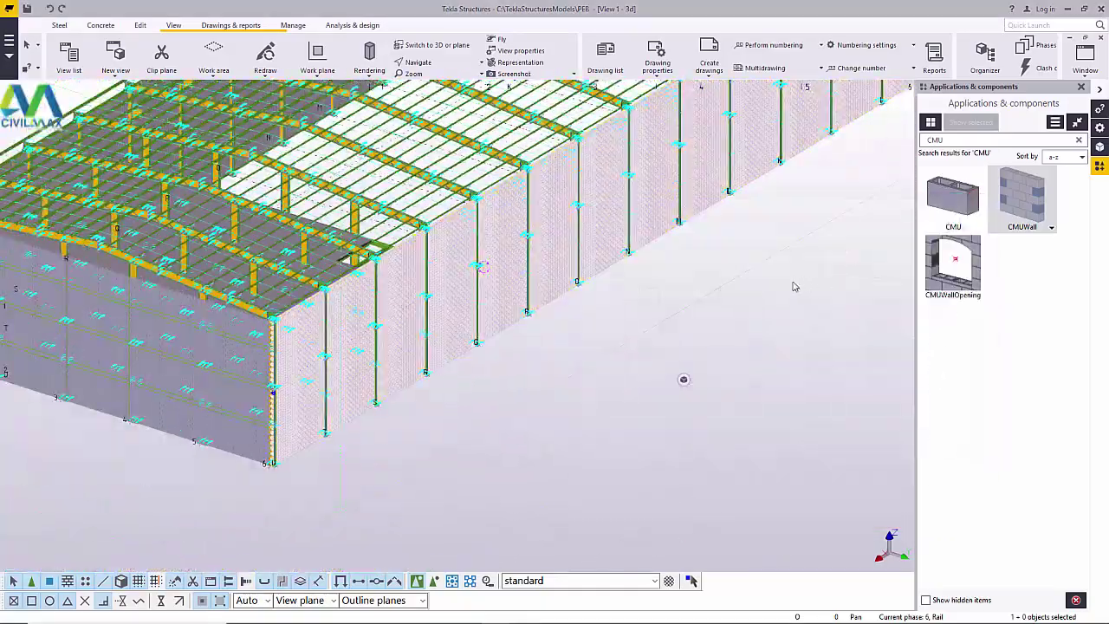
- Open the CMUWall settings and exclude the 11000 mm wall height from the values to apply
double_click(1045, 205)
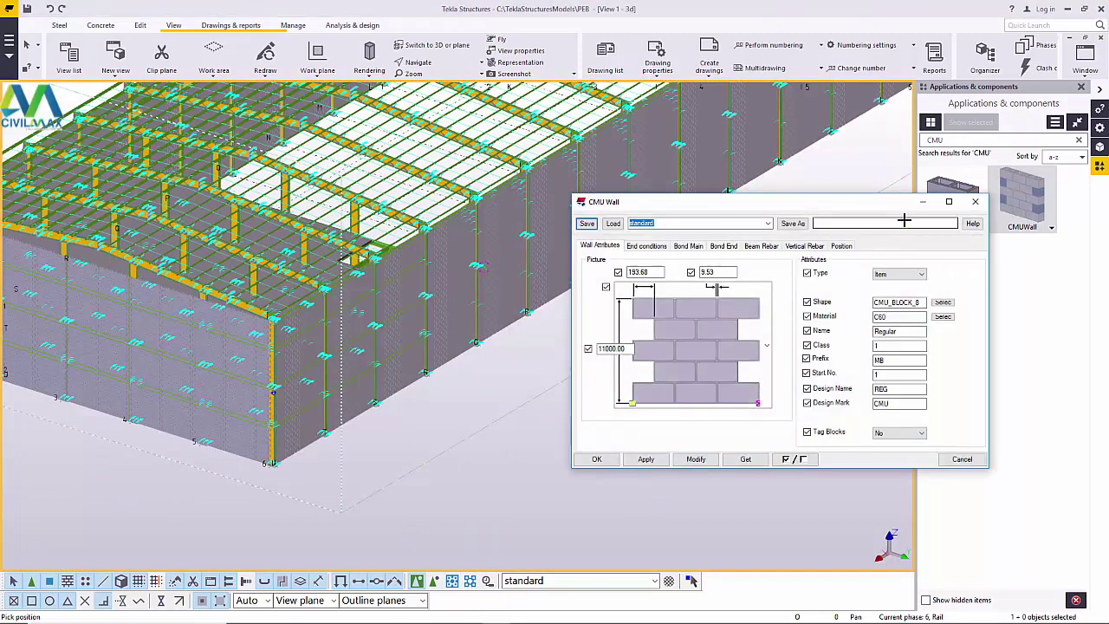
left_click(625, 348)
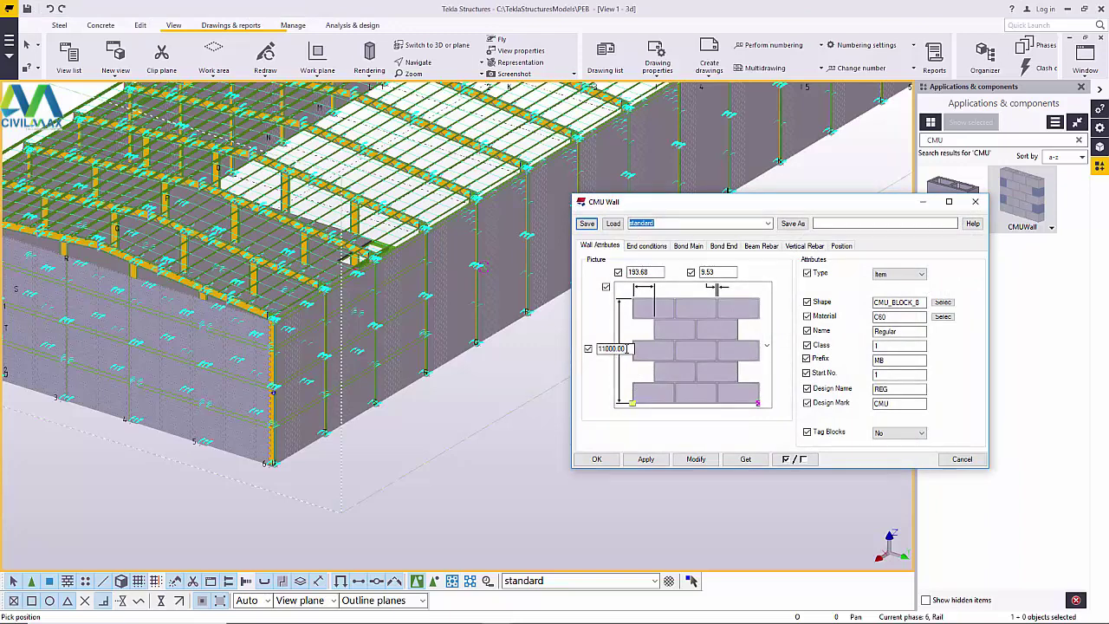
left_click(588, 348)
left_click_drag(628, 348, 600, 348)
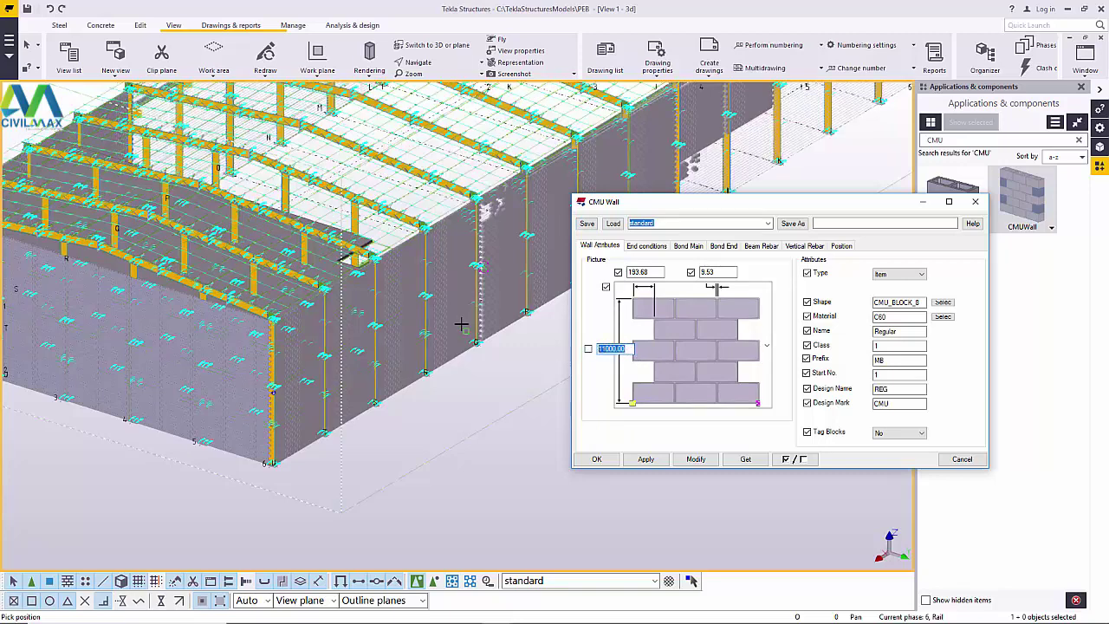
- Review the CMUWall end conditions and position settings, including the available at-depth options, and return to the wall attributes
left_click(646, 246)
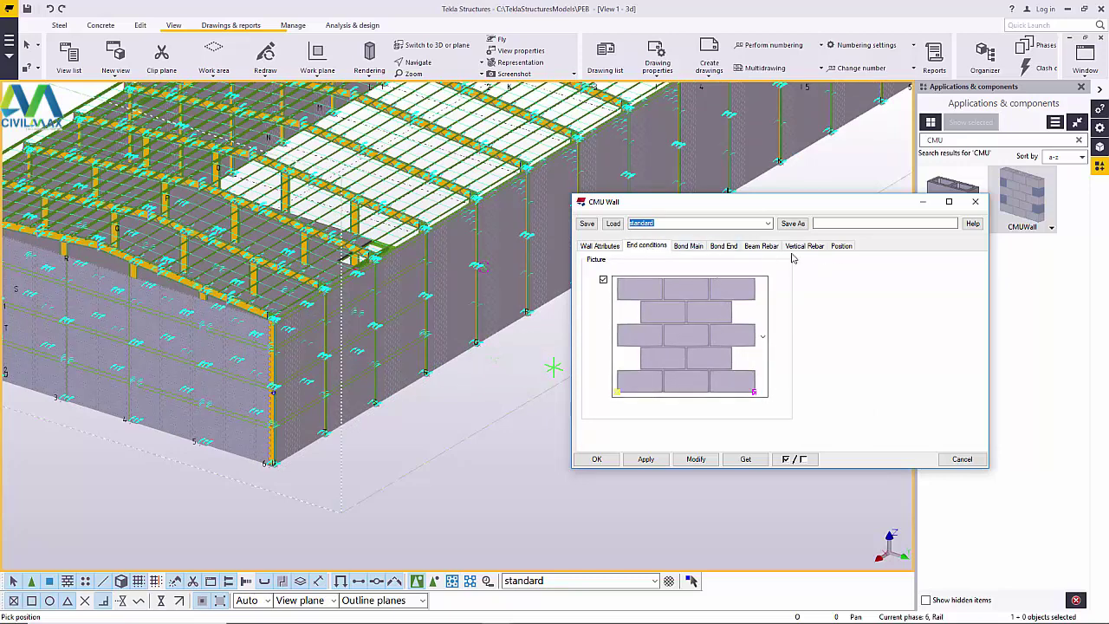
left_click(842, 248)
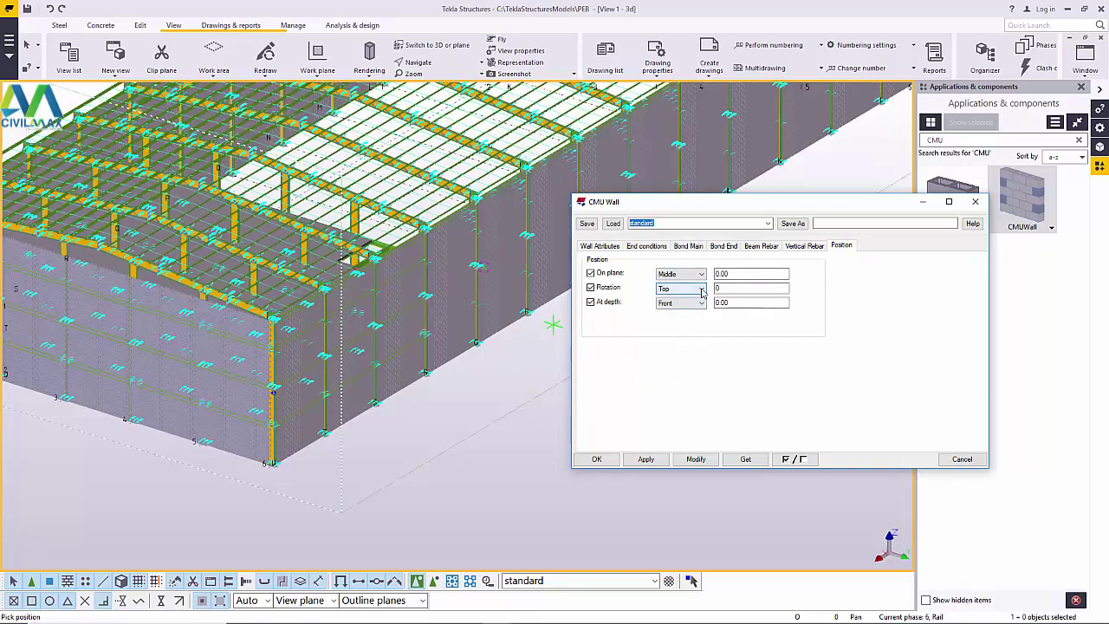
left_click(701, 302)
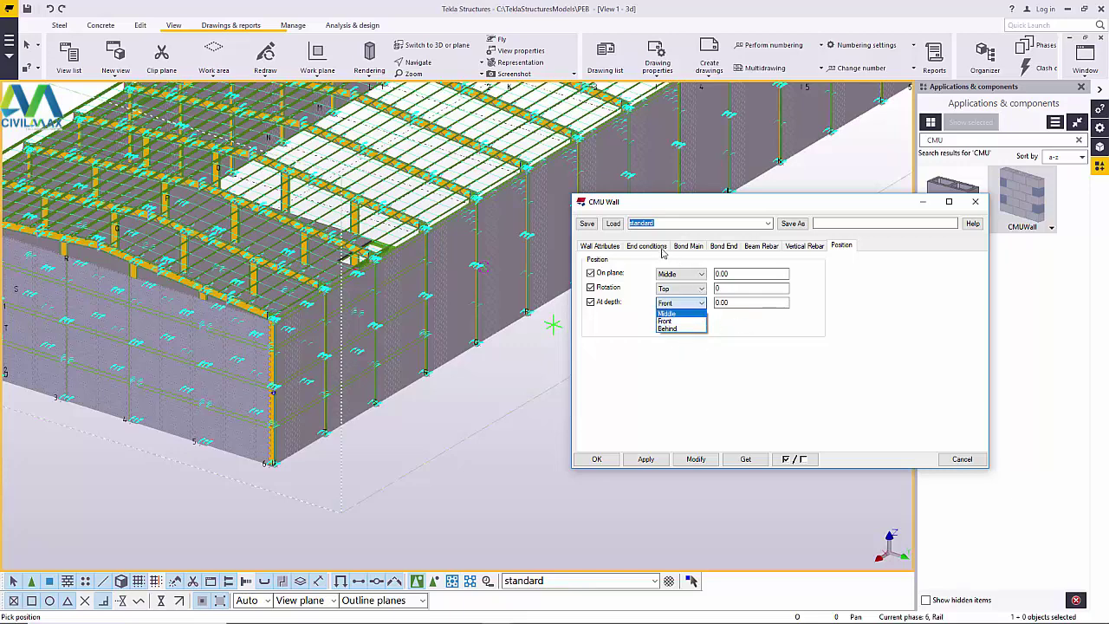
left_click(662, 252)
left_click(642, 248)
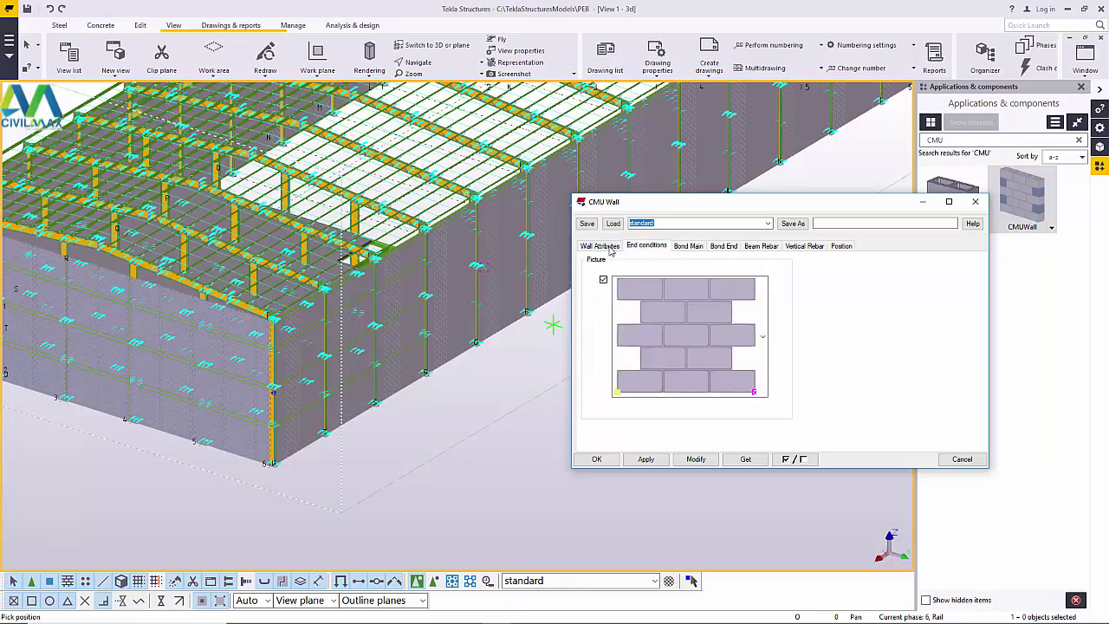
left_click(608, 247)
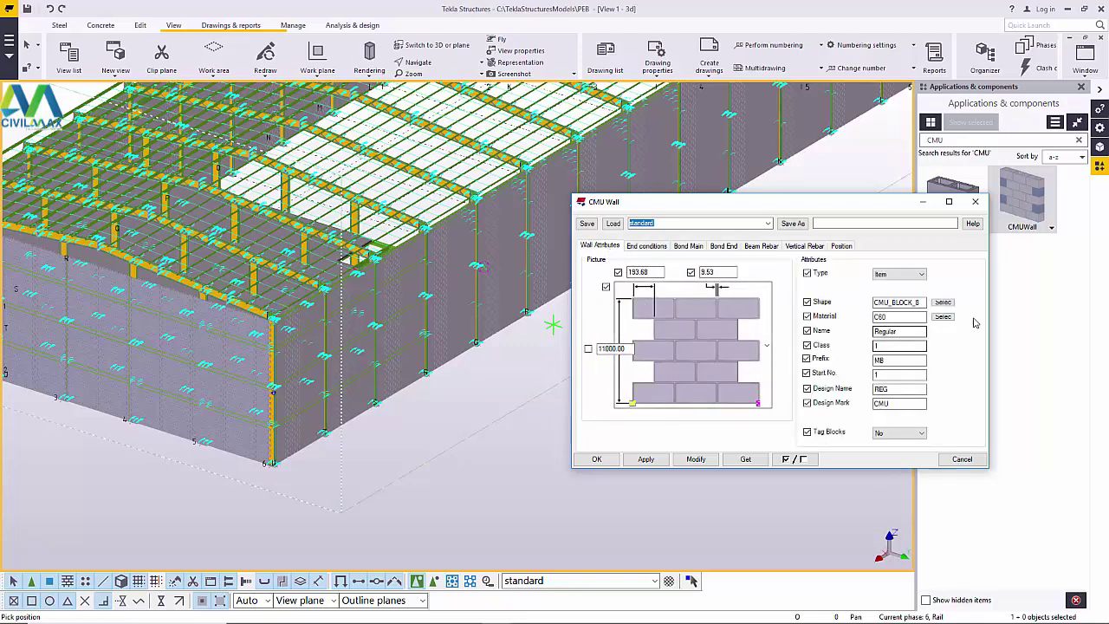
- Review the available block shapes, keeping CMU_BLOCK_8, and examine the wall course layout options without changing the current one
left_click(942, 303)
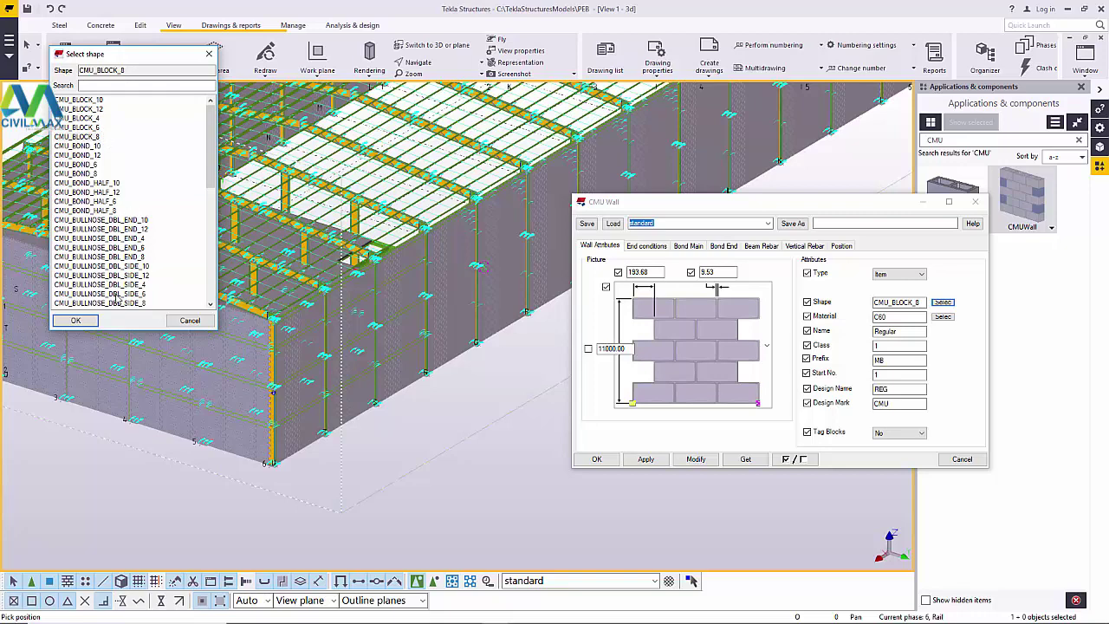
left_click(75, 320)
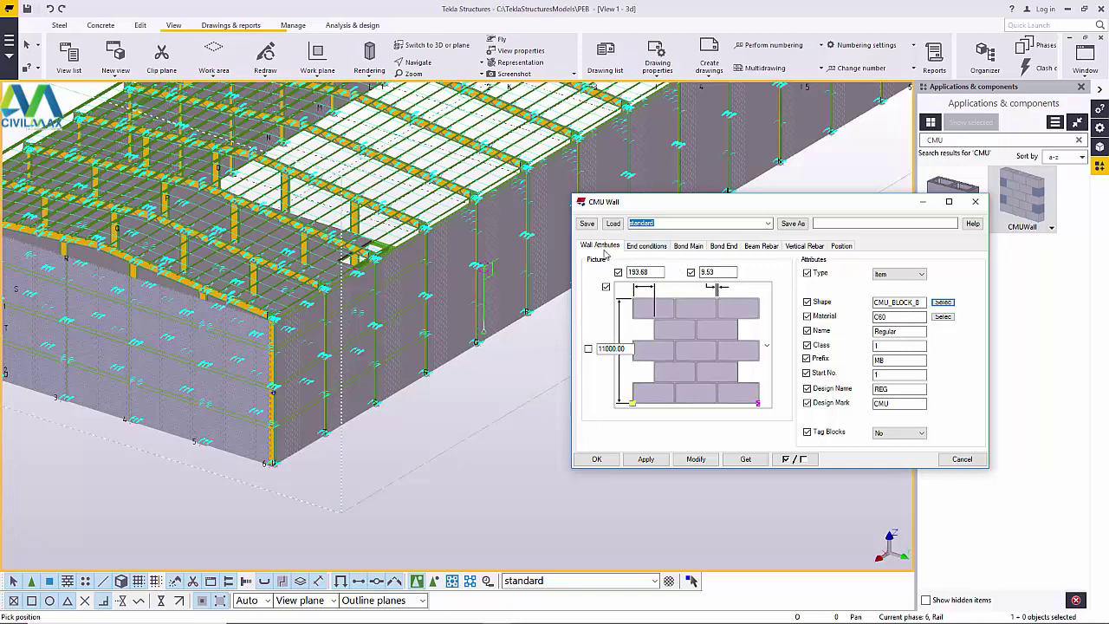
left_click(767, 345)
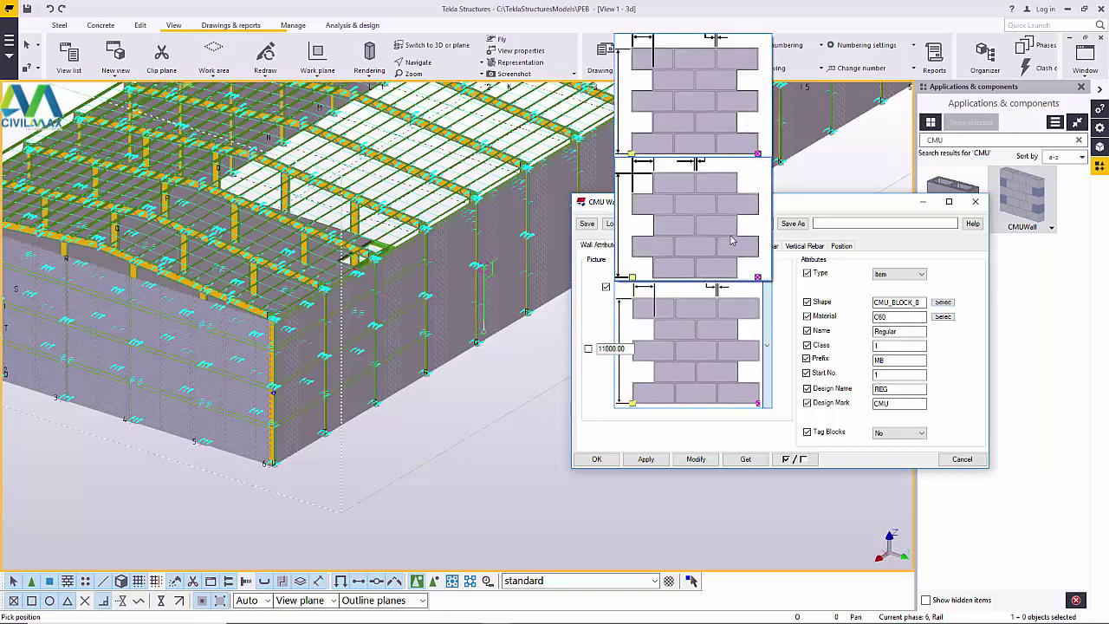
left_click(765, 317)
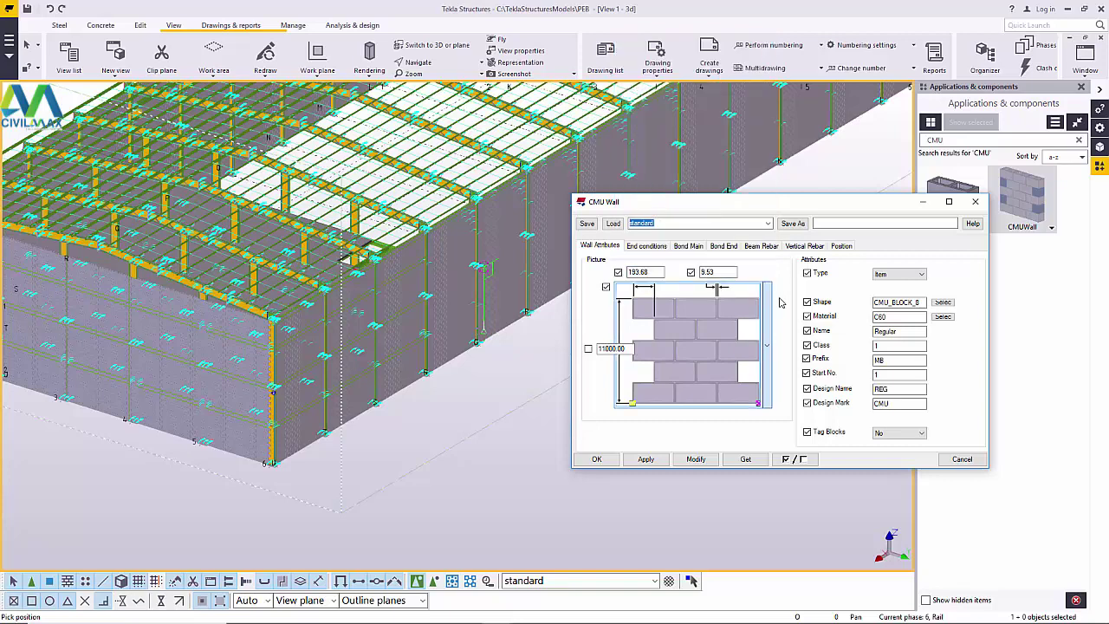
- Examine the available CMUWall end condition patterns, keeping the current toothed ends
left_click(647, 246)
left_click(763, 338)
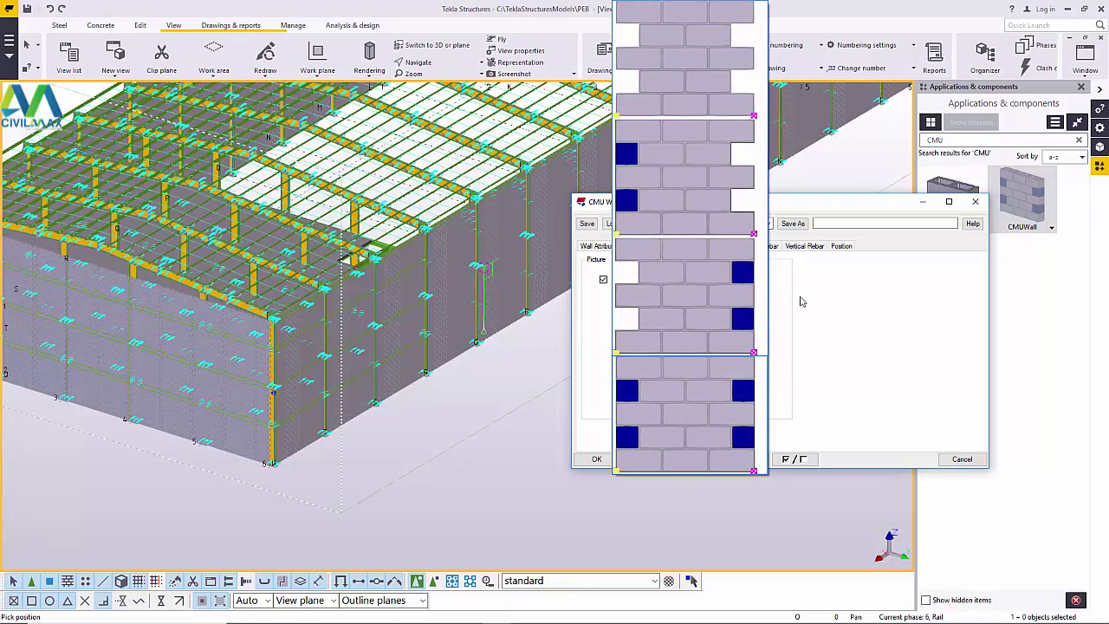
left_click(797, 301)
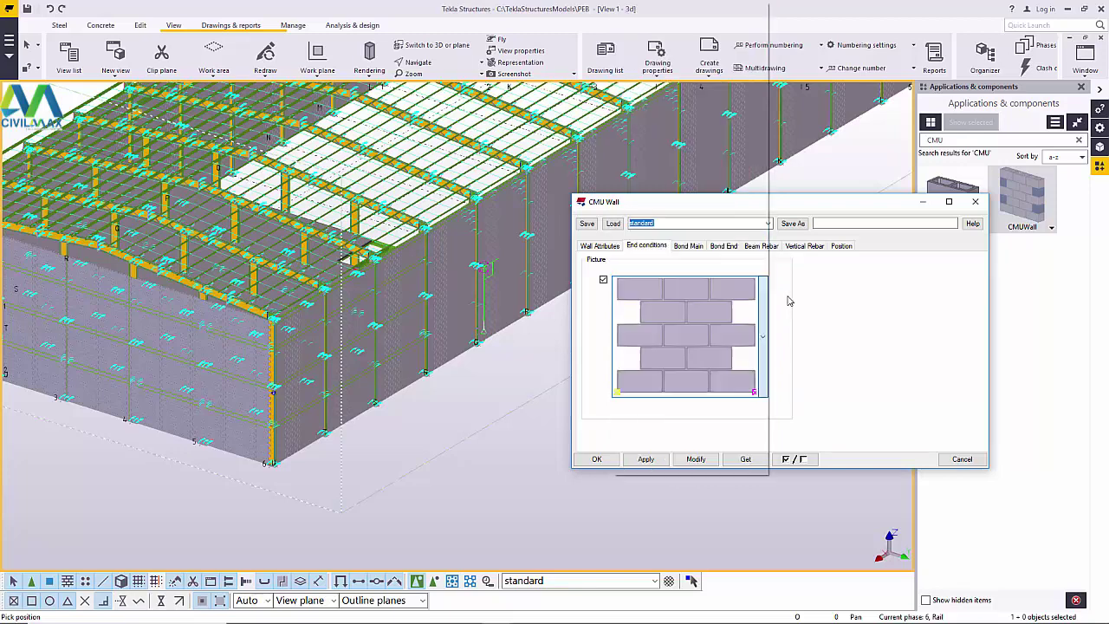
- Review the CMUWall bond beam attributes and rows, plus the available beam rebar arrangements, keeping the current ones
left_click(688, 246)
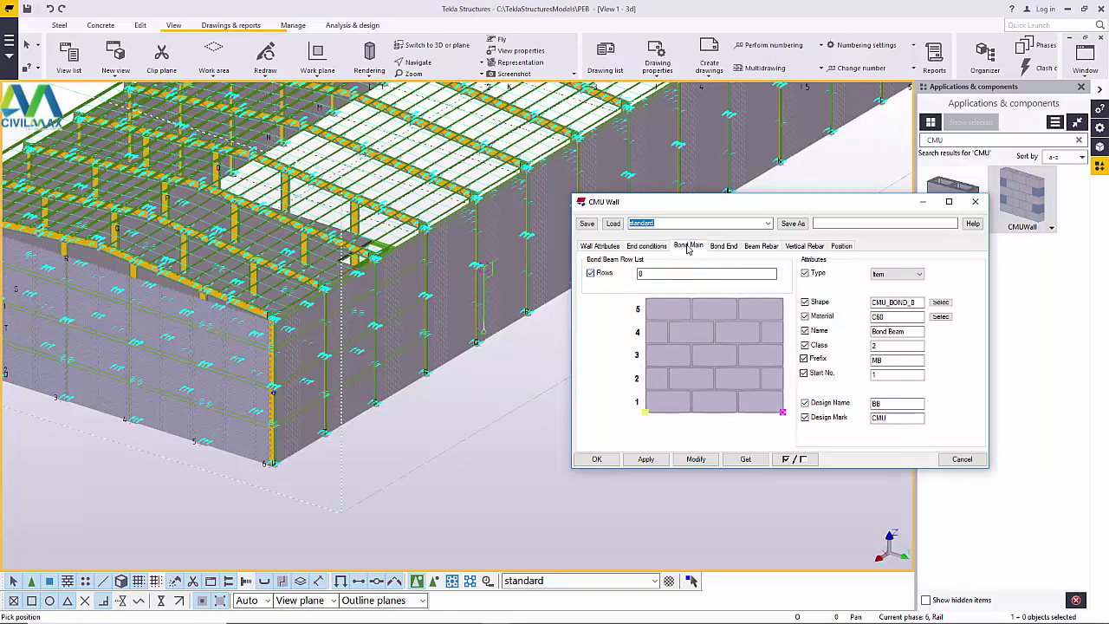
left_click(726, 247)
left_click(762, 248)
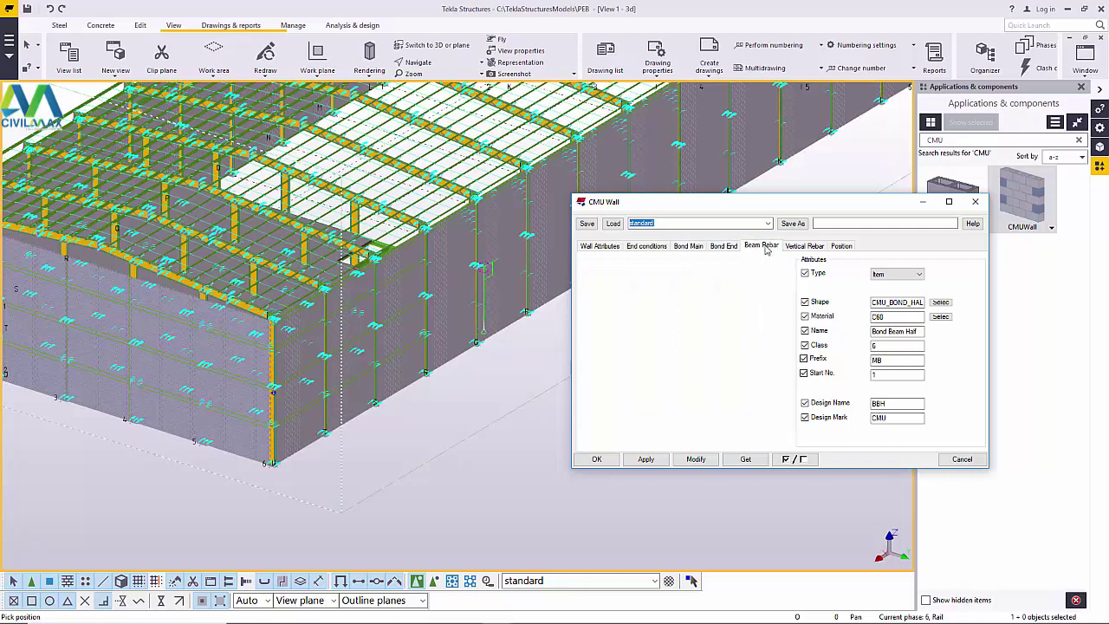
left_click(664, 327)
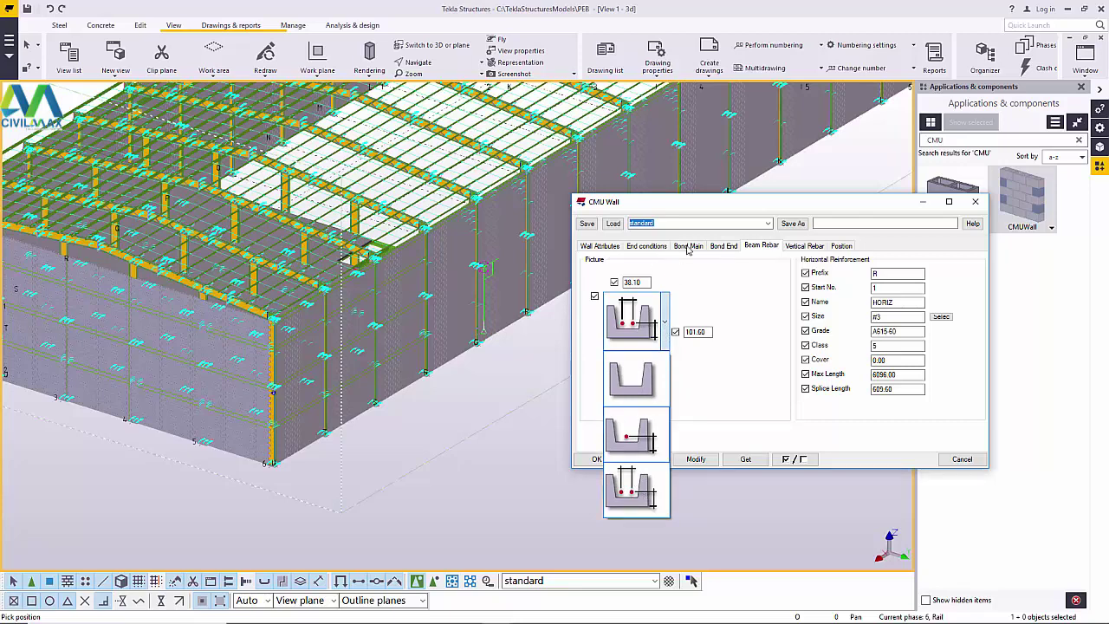
left_click(643, 267)
left_click(688, 246)
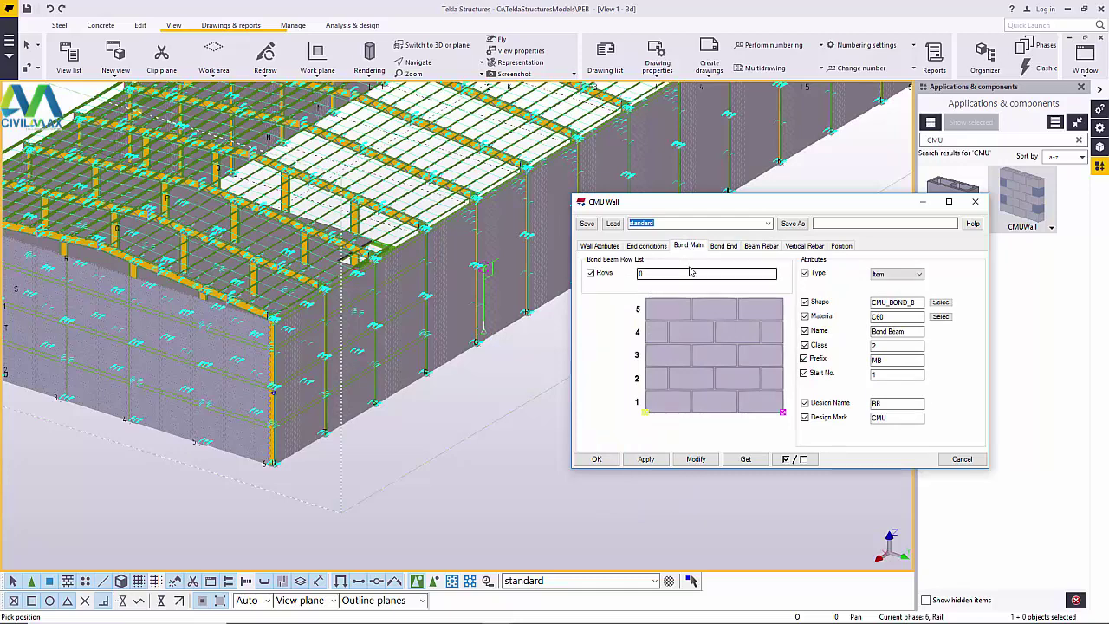
- Review the CMUWall vertical rebar spacing and available hook options, keeping the current hook, and close the settings without applying changes
left_click(803, 245)
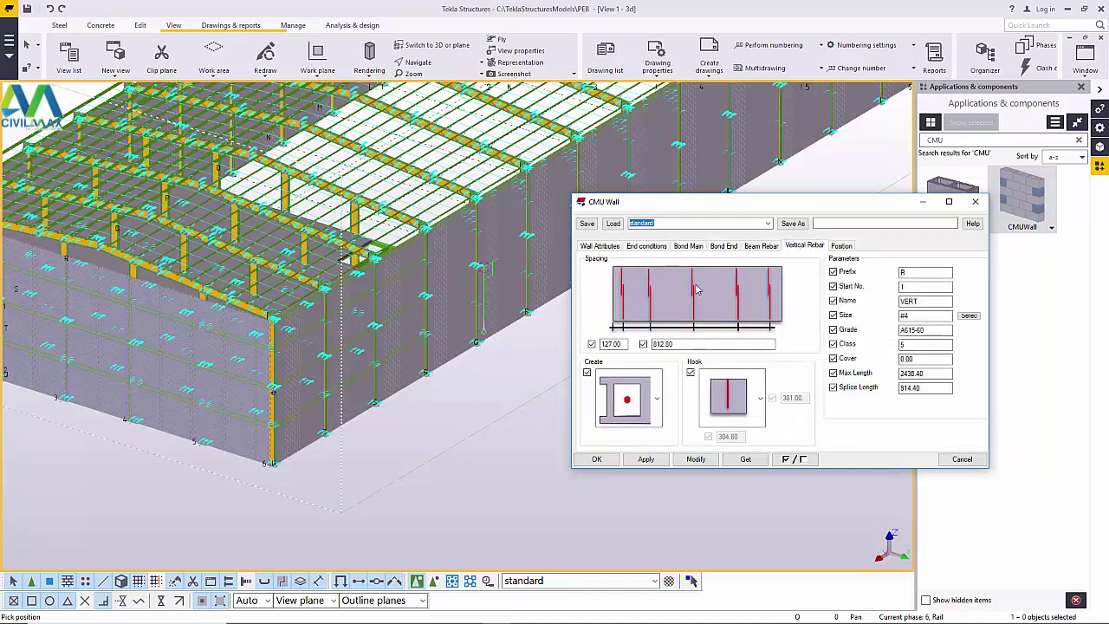
left_click(760, 399)
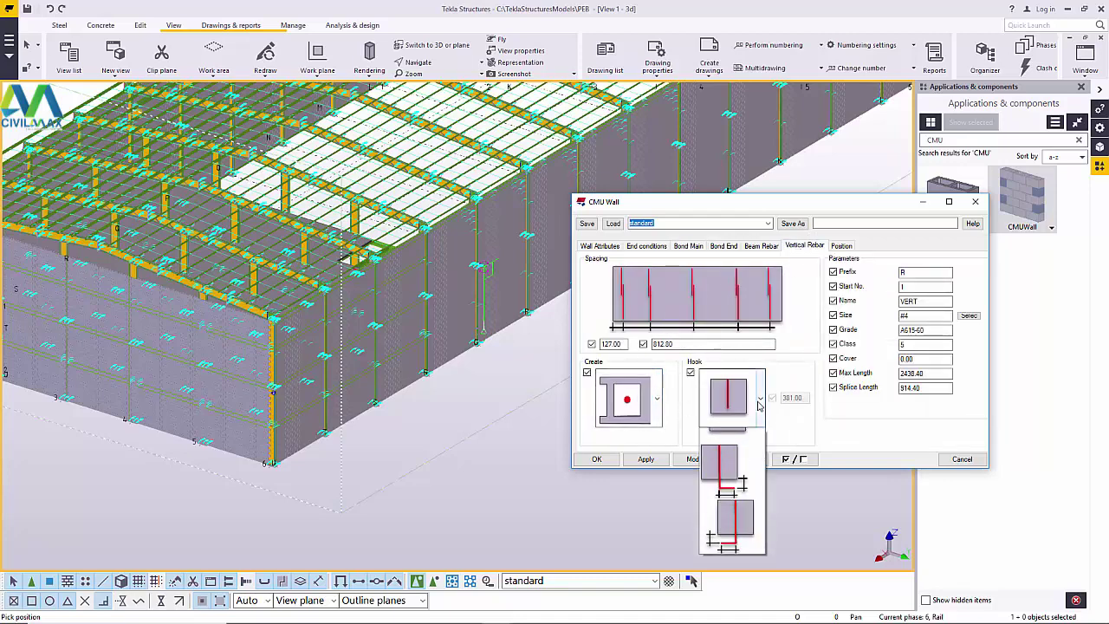
left_click(793, 378)
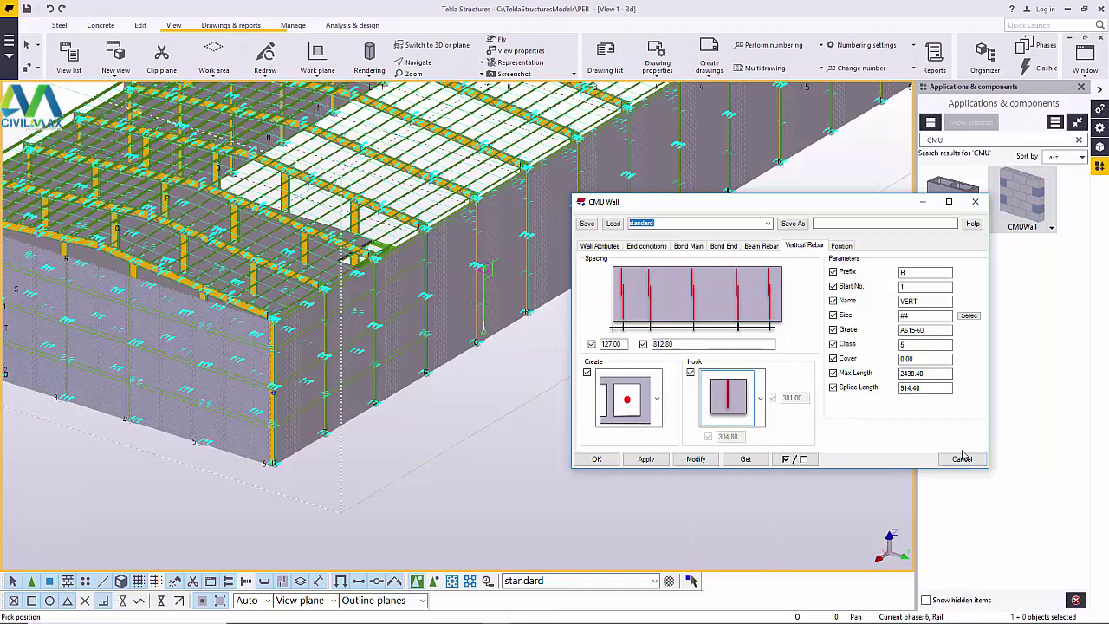
left_click(974, 201)
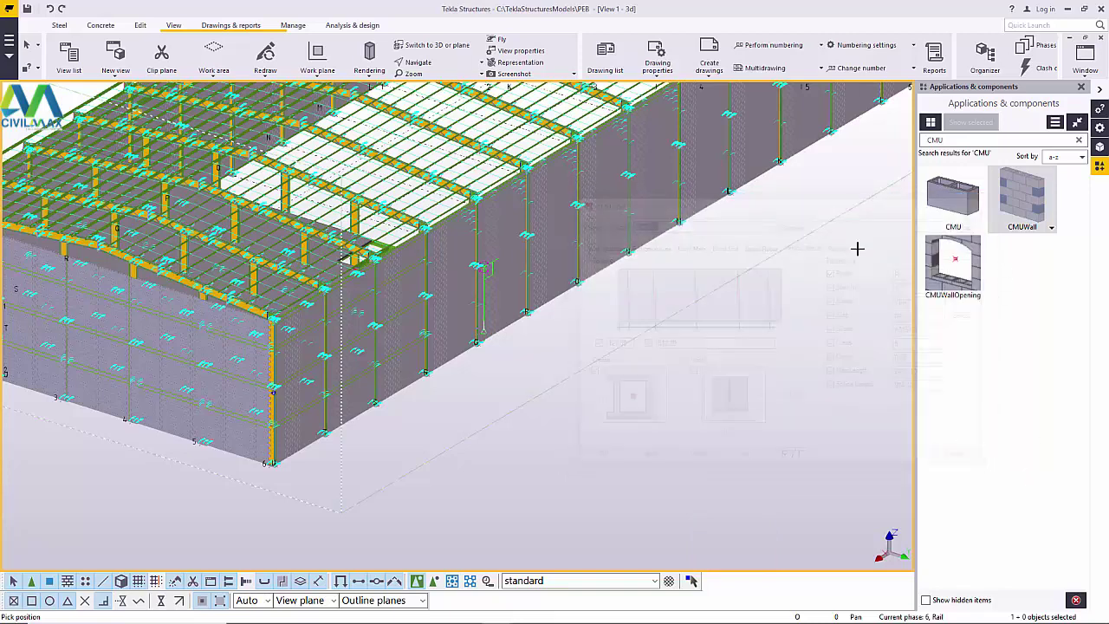
- Inspect the building's corner and the block wall on its long side up close, and end the CMUWall placement command
right_click(618, 301)
left_click(652, 309)
scroll(463, 383, "down", 3)
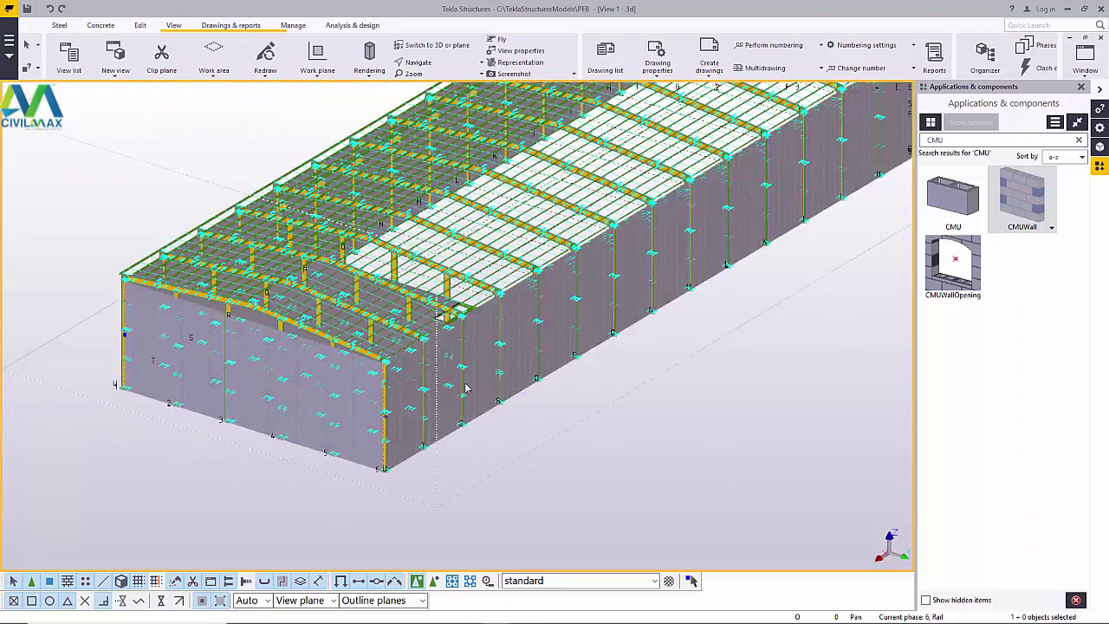
scroll(492, 352, "up", 3)
scroll(485, 355, "up", 2)
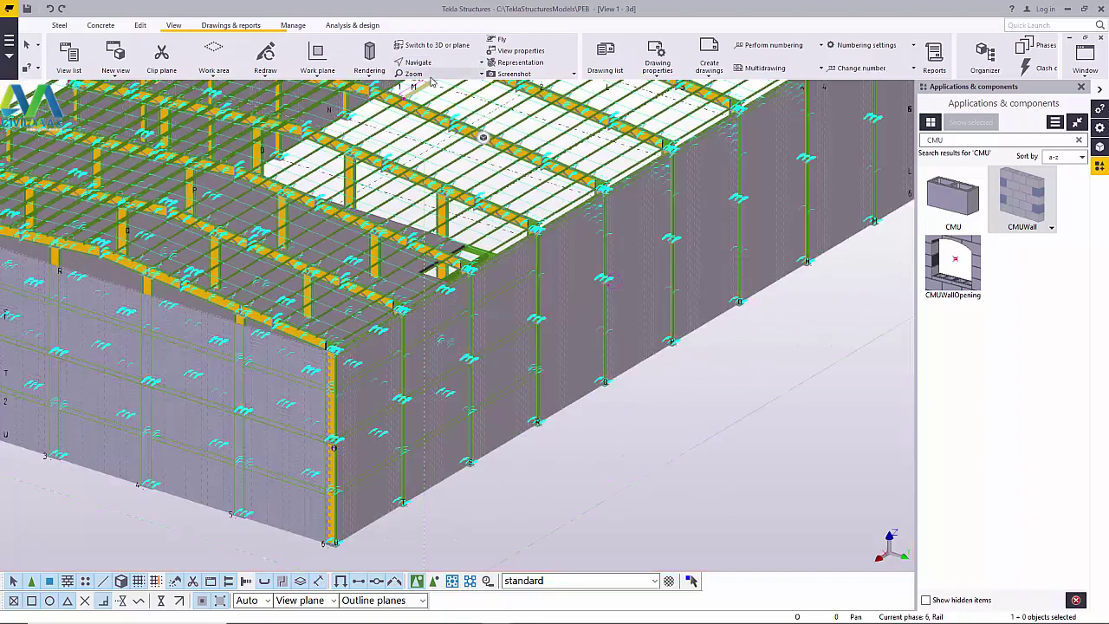
left_click(429, 64)
left_click(436, 103)
left_click(645, 308)
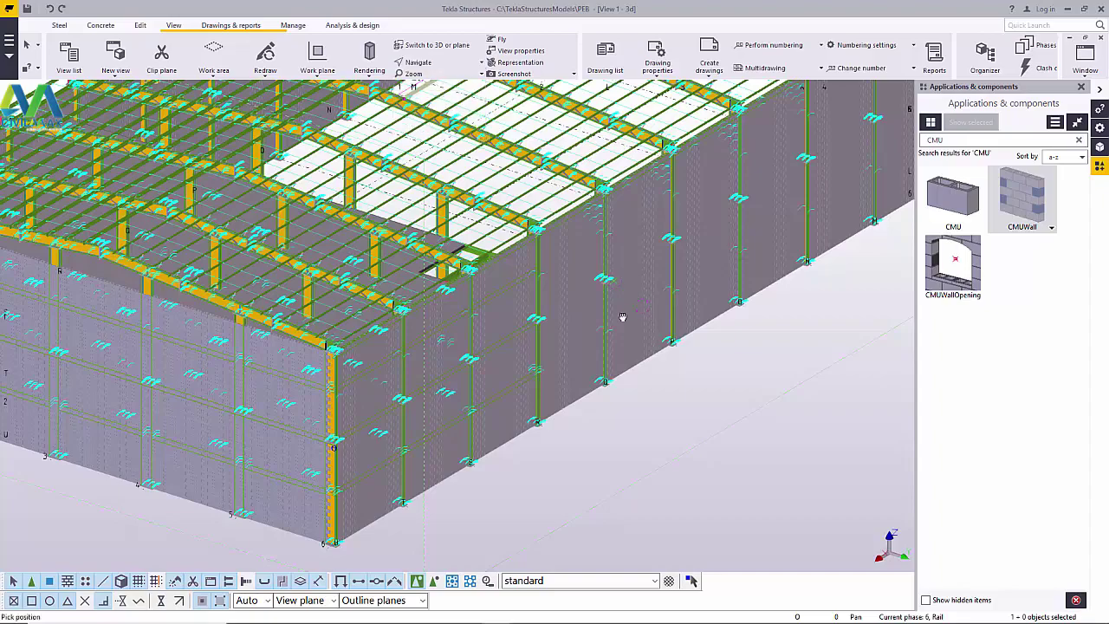
scroll(545, 325, "up", 2)
middle_click_drag(545, 326, 643, 292, "ctrl")
right_click(591, 249)
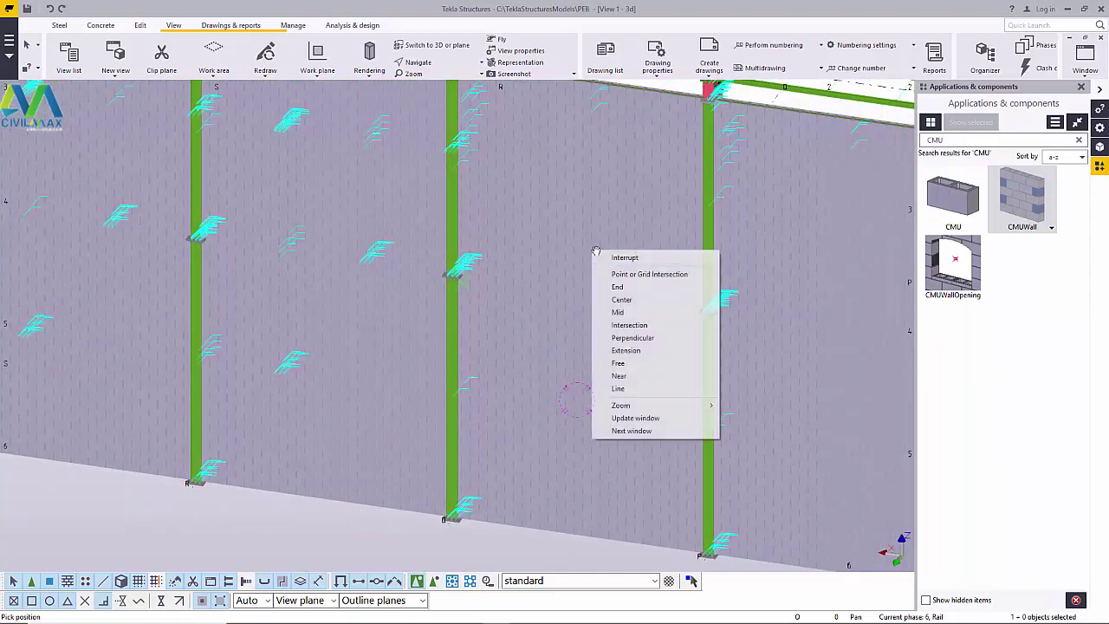
left_click(623, 257)
- Insert a CMUWallOpening at the base of the long side wall between grid lines Q and P and end the command
left_click(953, 267)
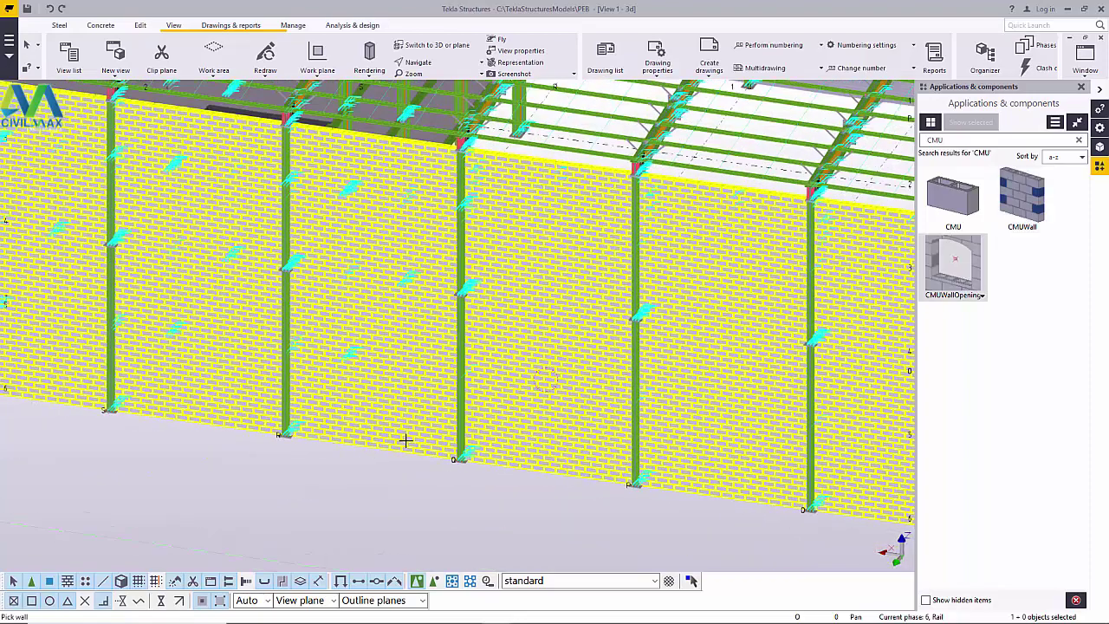
scroll(561, 472, "up", 3)
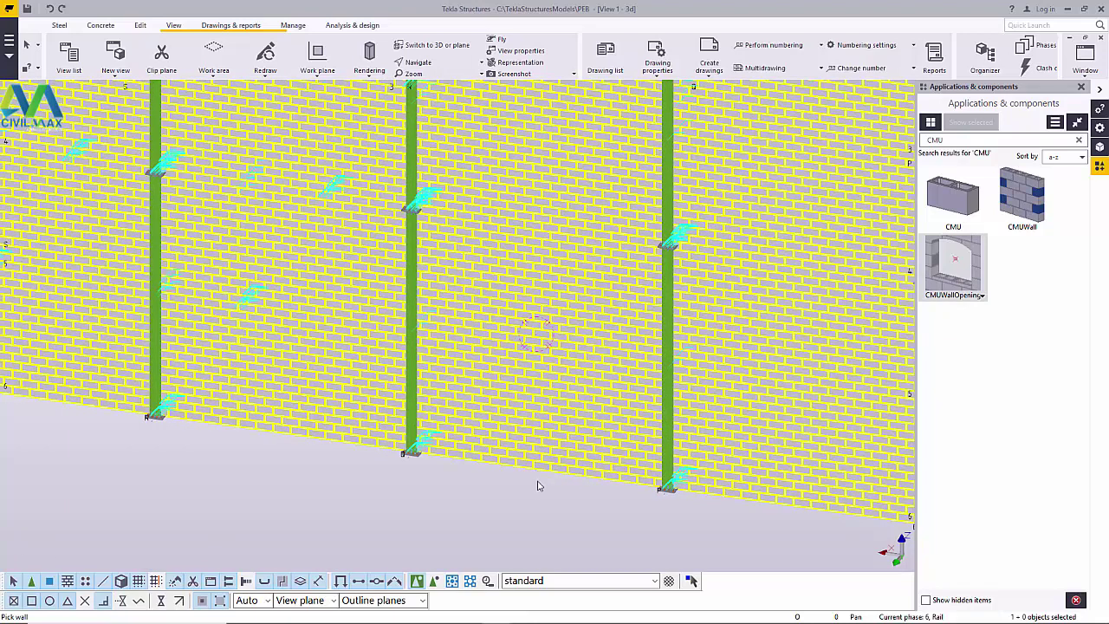
left_click(506, 517)
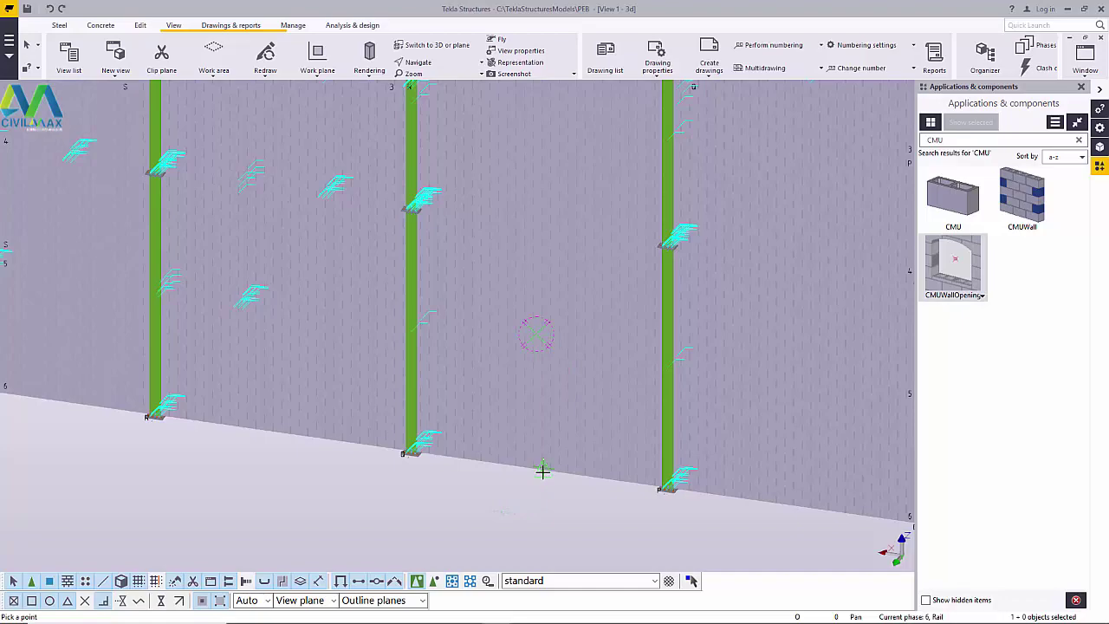
scroll(541, 470, "up", 5)
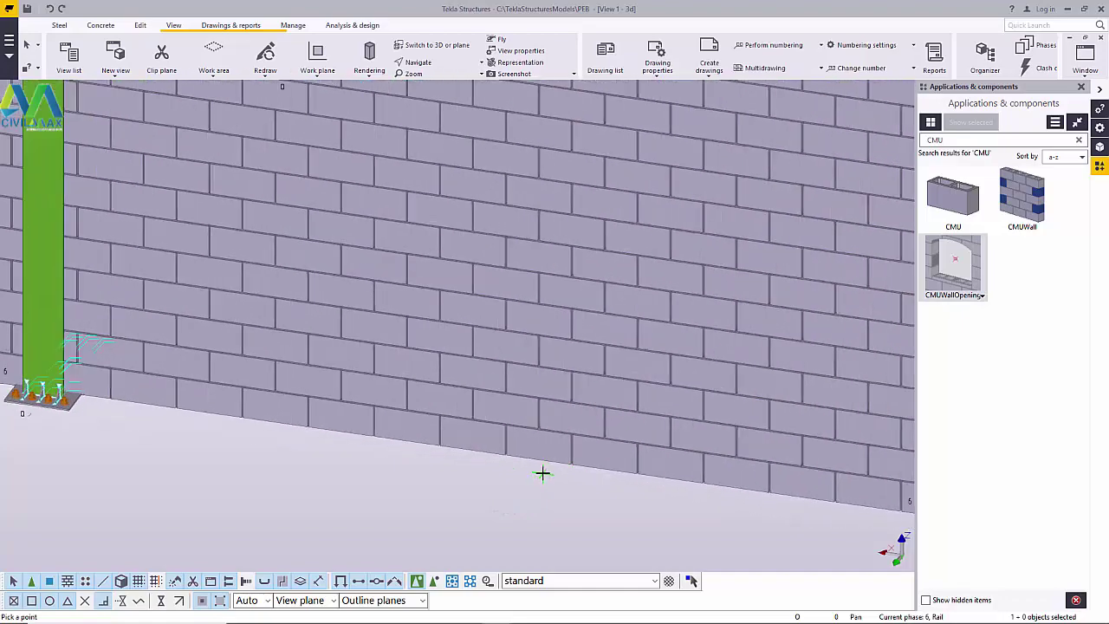
scroll(539, 462, "down", 5)
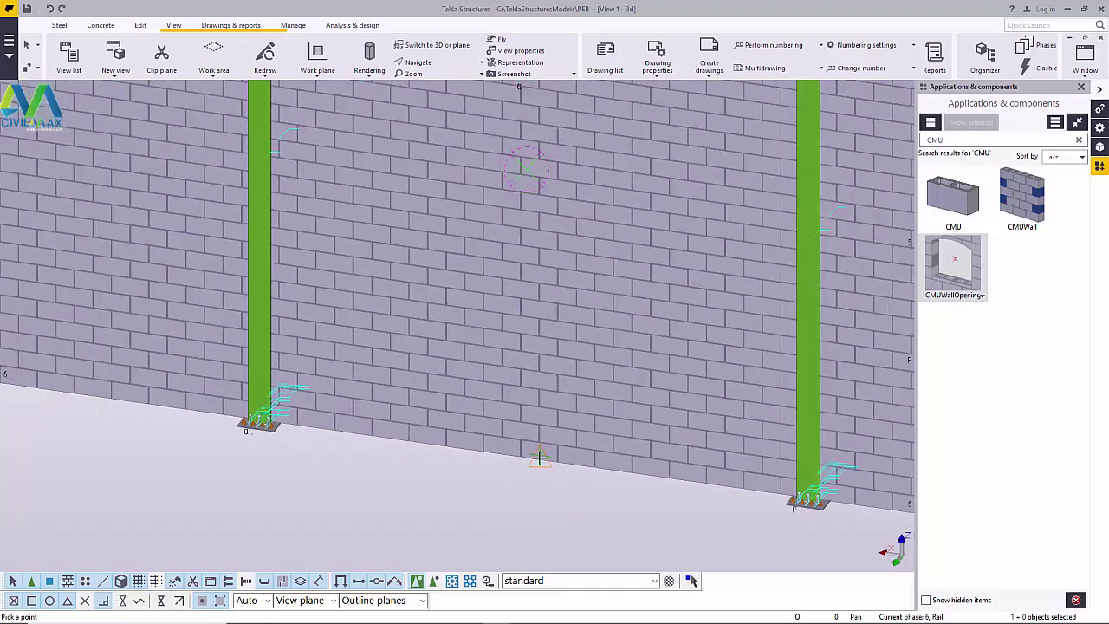
scroll(537, 456, "up", 6)
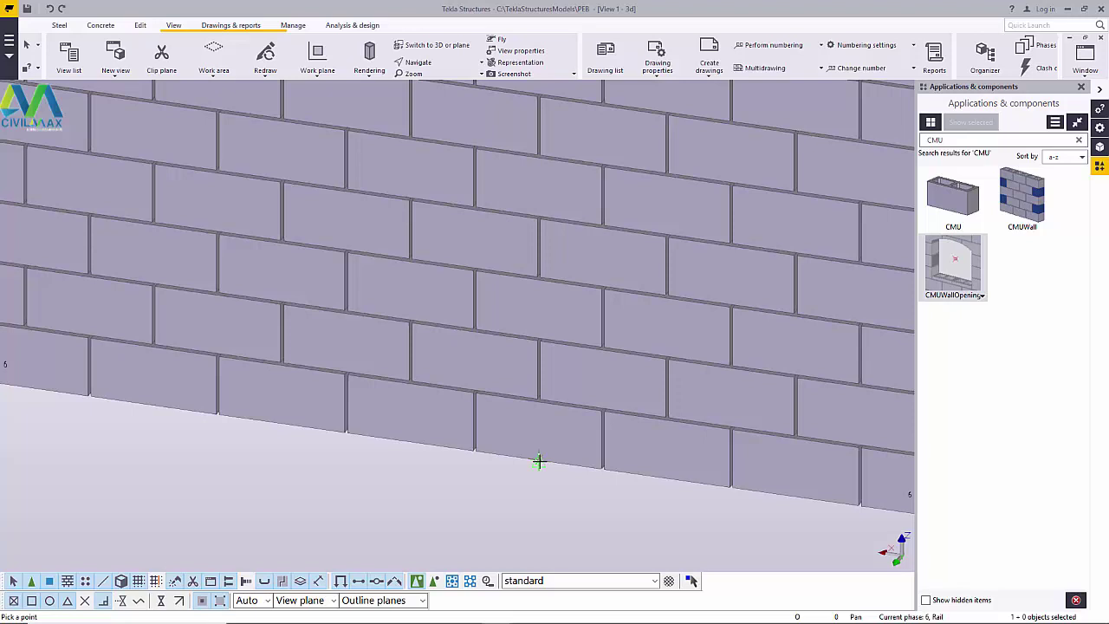
key("Escape")
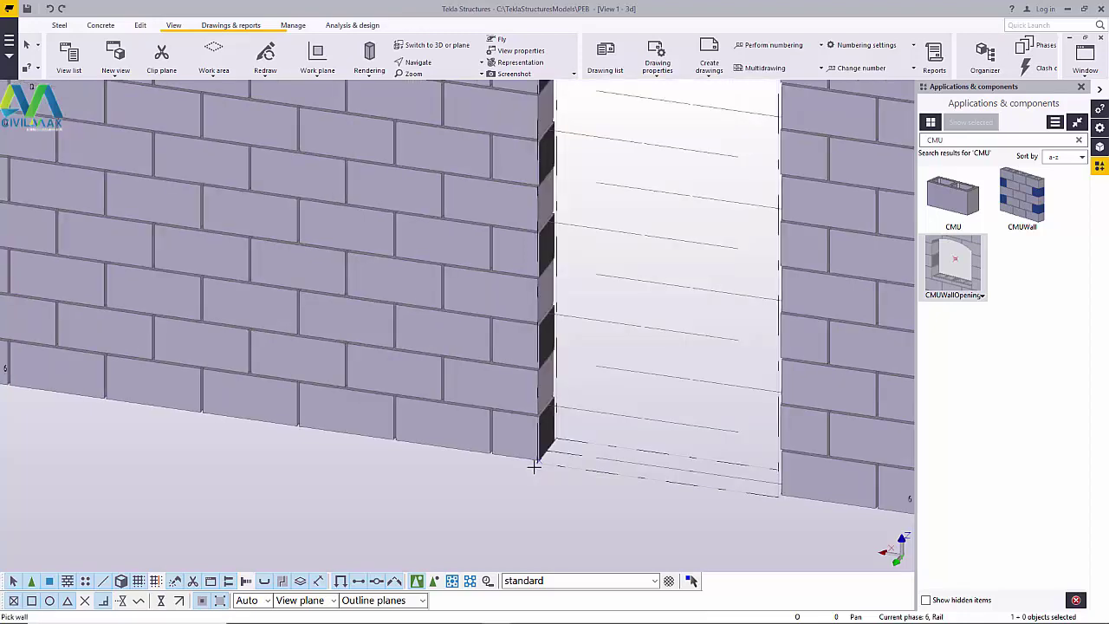
scroll(534, 460, "down", 6)
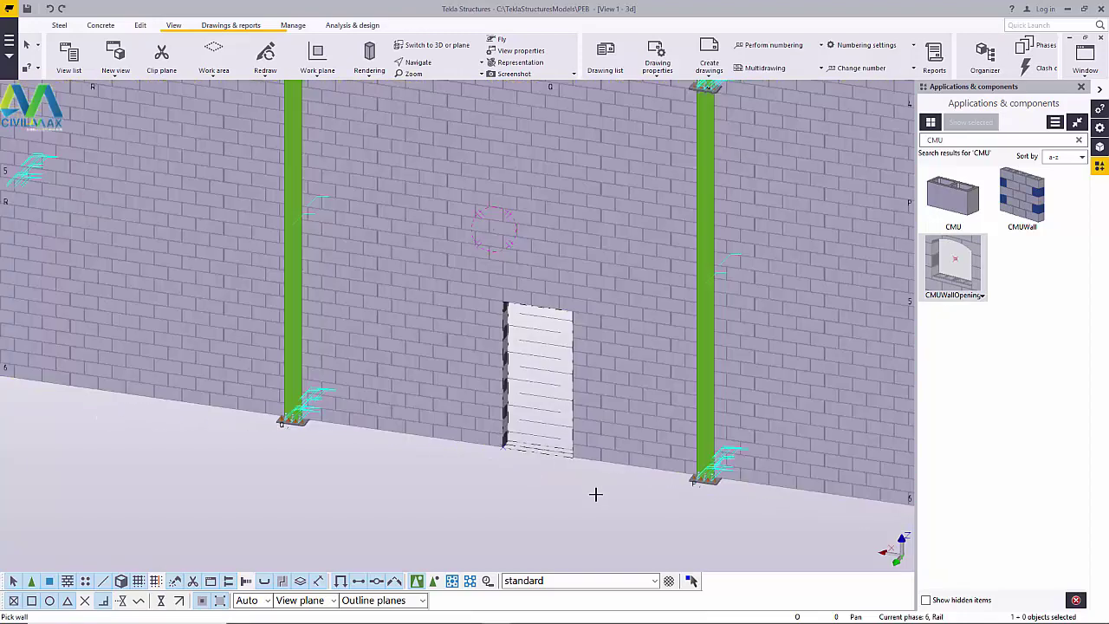
right_click(578, 509)
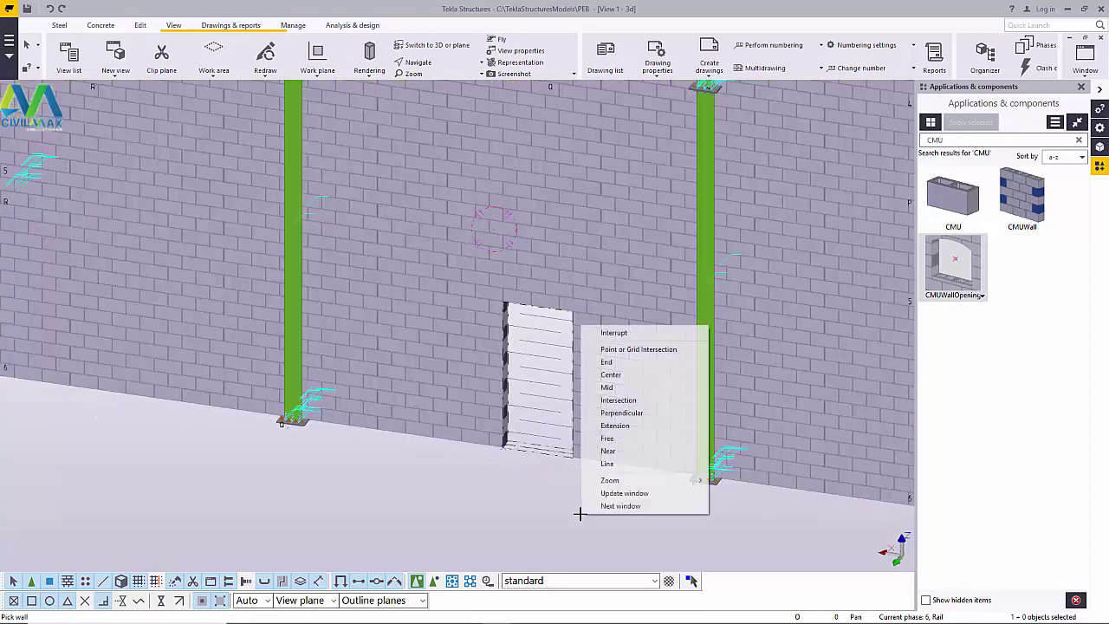
left_click(663, 346)
scroll(564, 476, "up", 1)
scroll(564, 476, "up", 1)
right_click(482, 294)
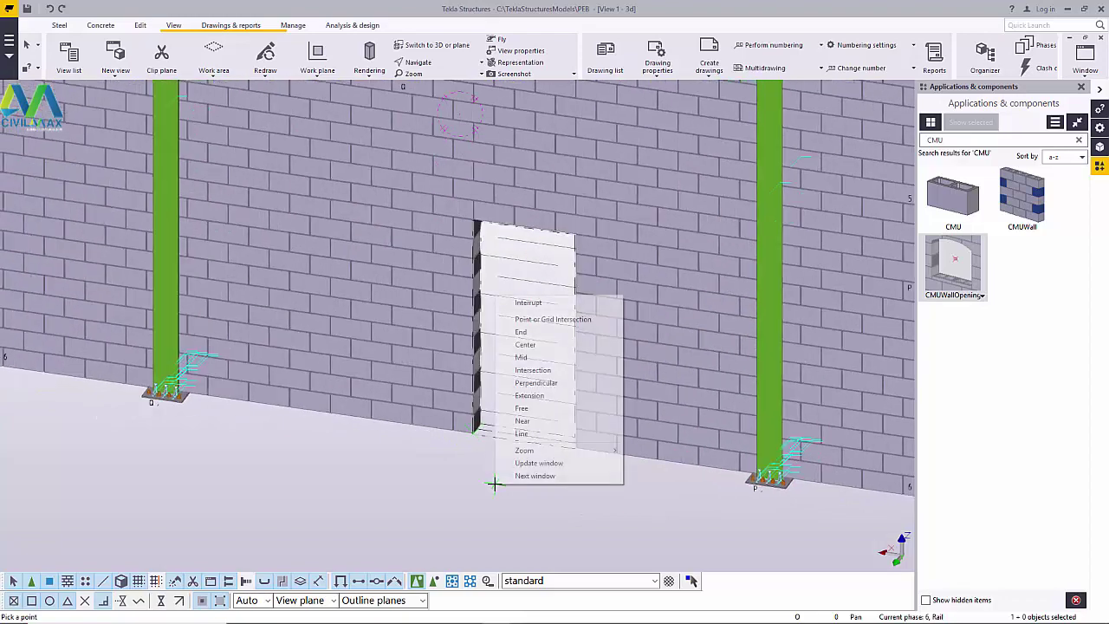
left_click(537, 299)
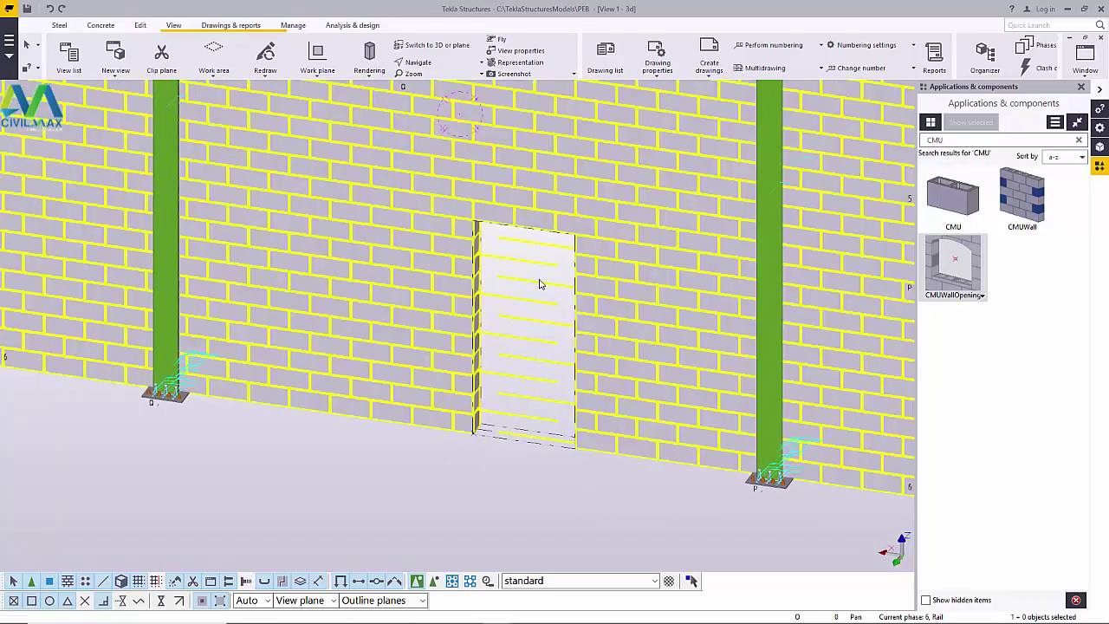
- Modify the wall opening between grid lines Q and P to 1500 mm wide with both heights set to 2500 mm
scroll(490, 442, "up", 4)
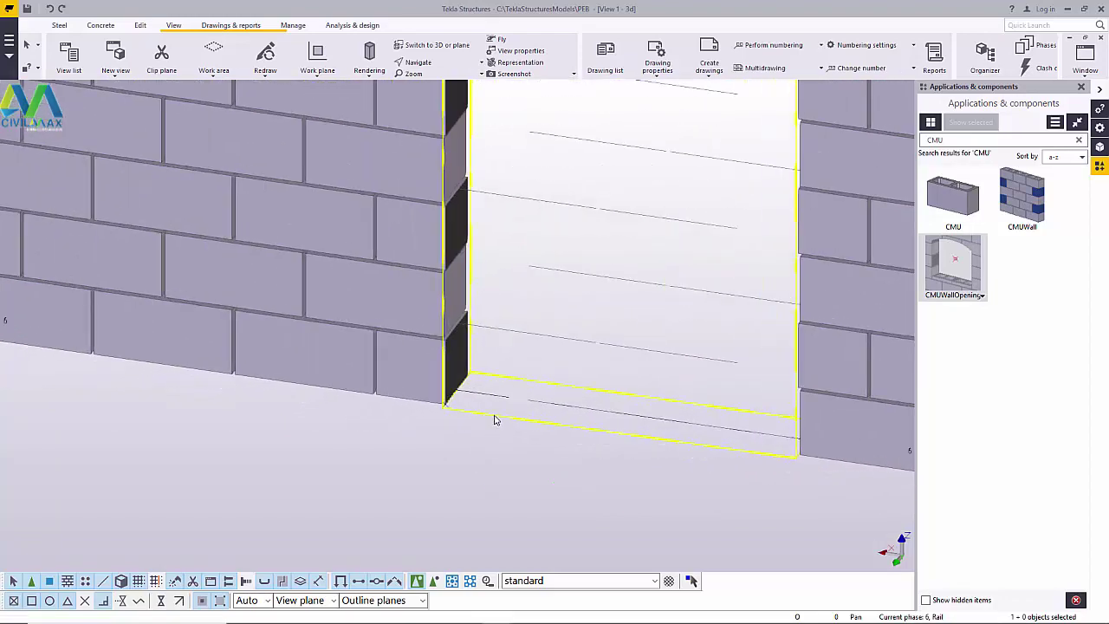
left_click(494, 420)
left_click_drag(547, 125, 844, 102)
left_click(715, 244)
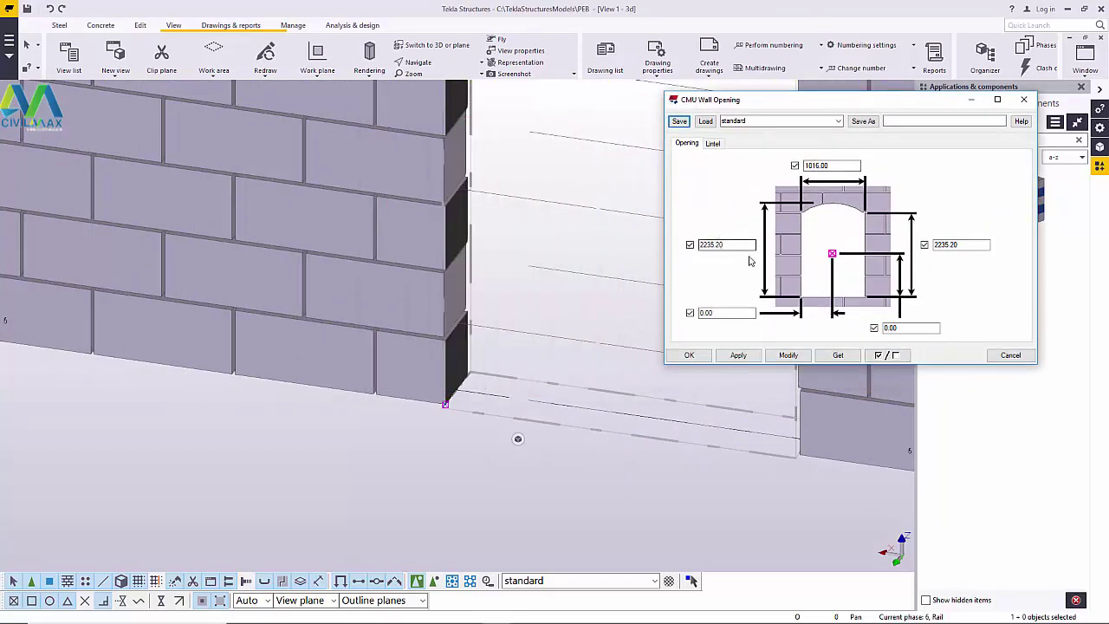
double_click(940, 245)
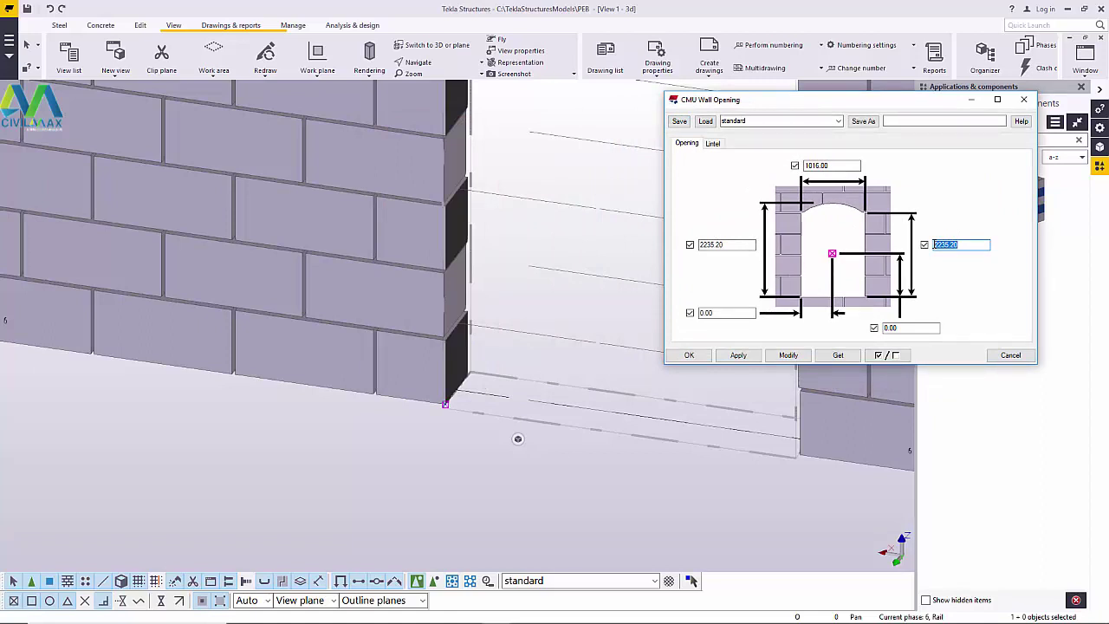
type("2500")
left_click_drag(726, 245, 697, 238)
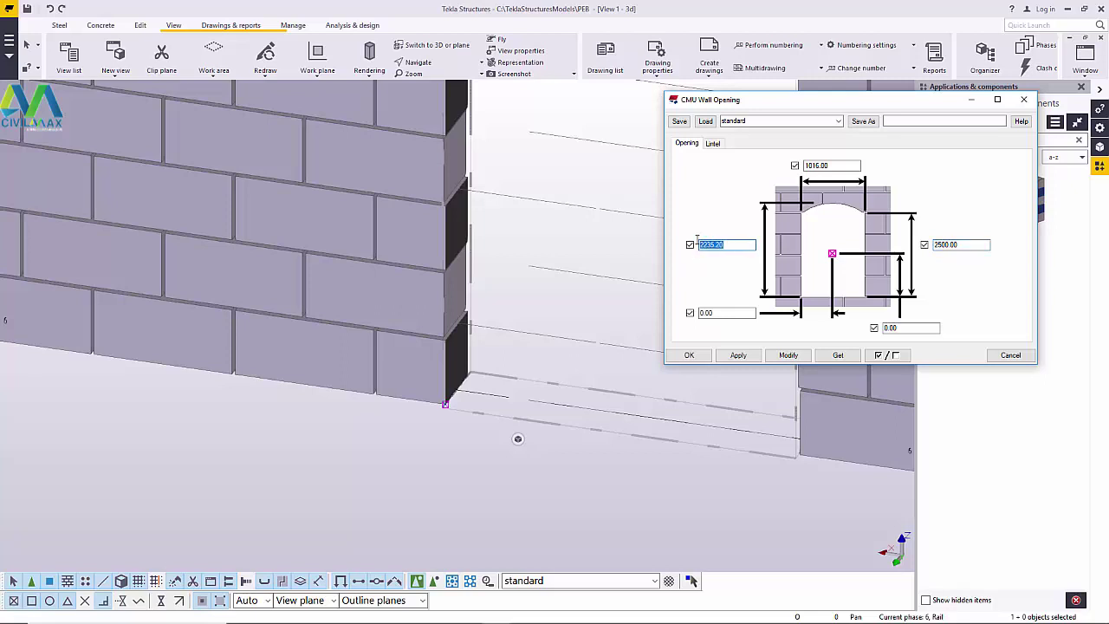
type("2500")
left_click_drag(840, 165, 803, 165)
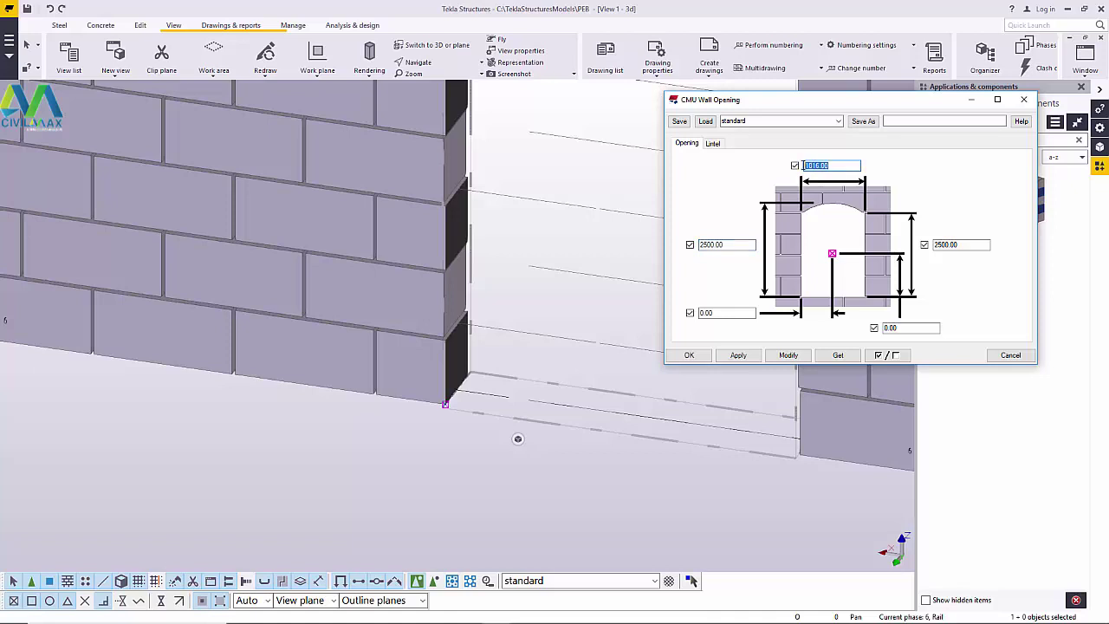
type("1500")
left_click(788, 355)
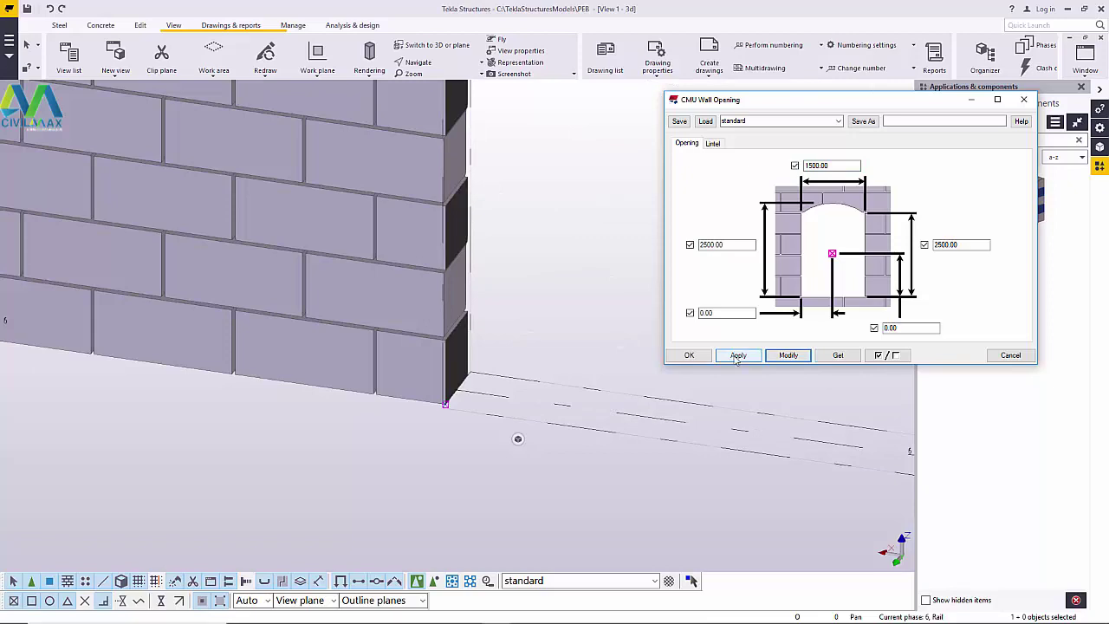
left_click(688, 355)
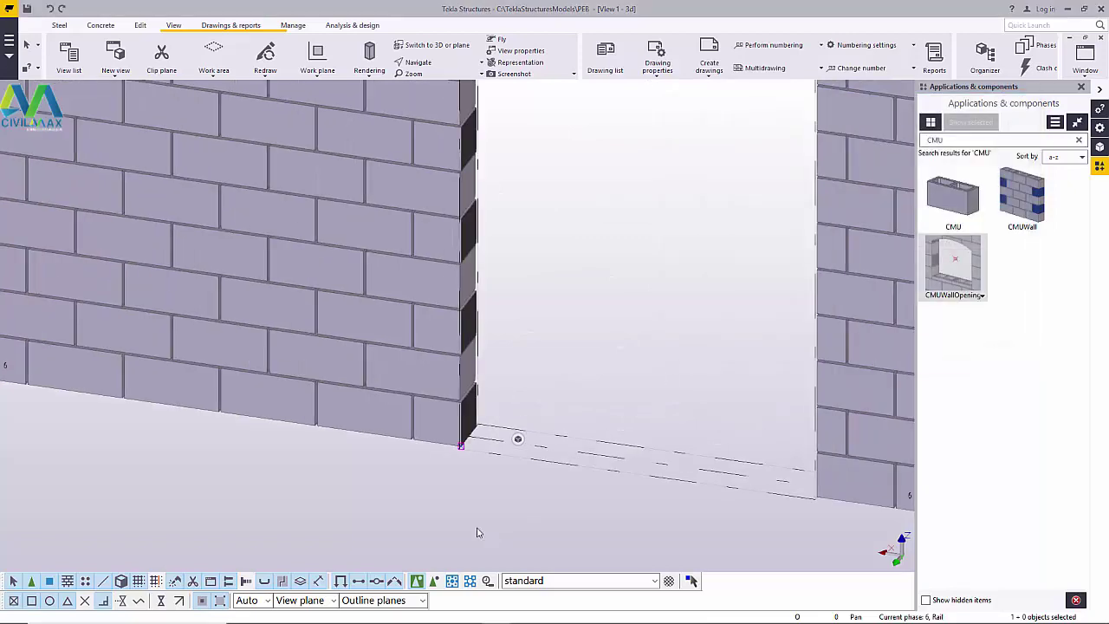
- Insert a CMUWallOpening at the base of the long side wall between grid lines J and I and end the command
scroll(488, 505, "down", 5)
scroll(535, 377, "down", 6)
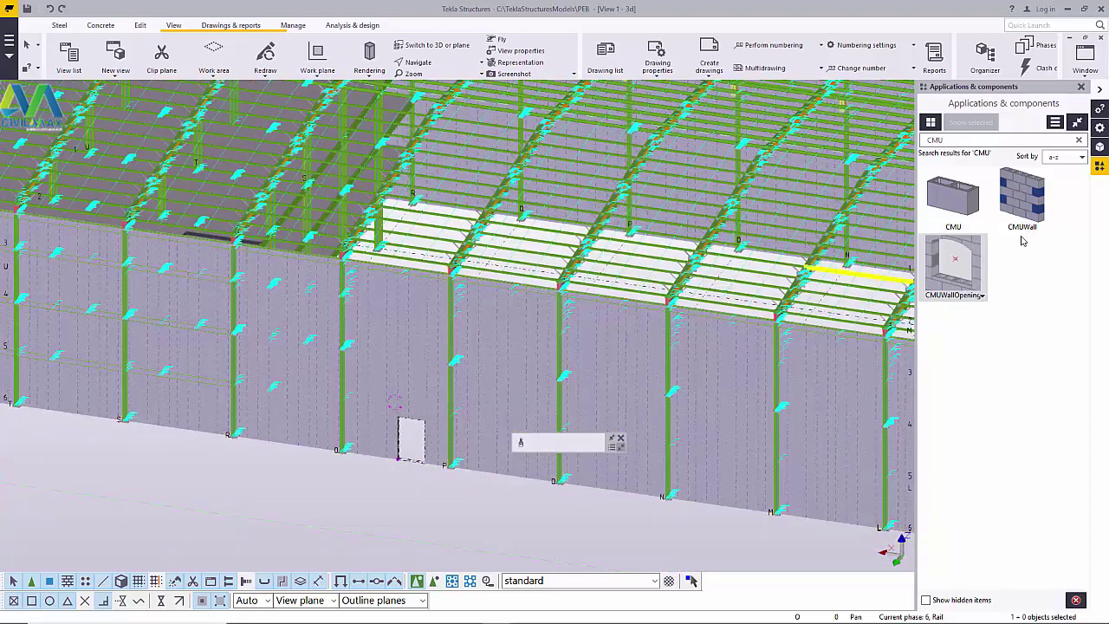
left_click(961, 273)
scroll(659, 504, "up", 2)
scroll(223, 389, "down", 5)
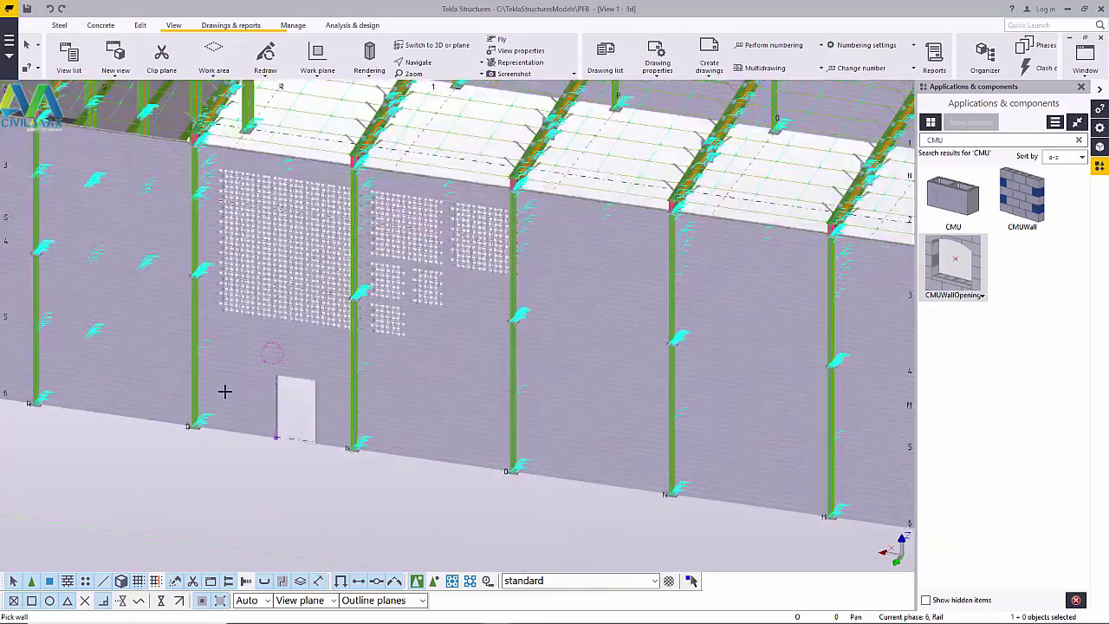
scroll(612, 447, "up", 2)
scroll(611, 447, "up", 5)
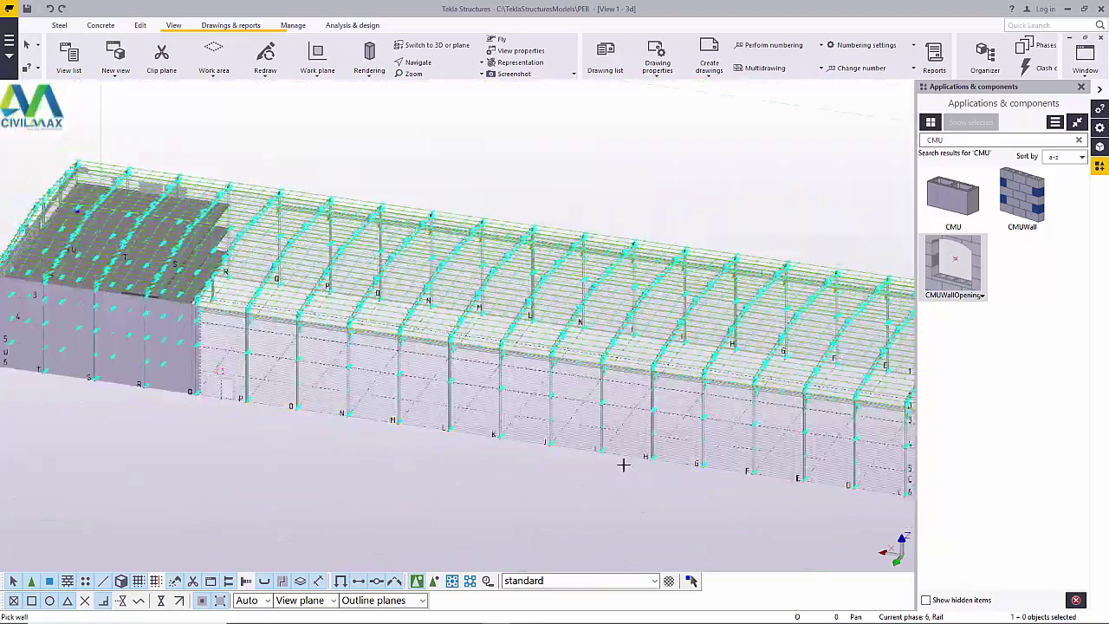
scroll(541, 438, "up", 4)
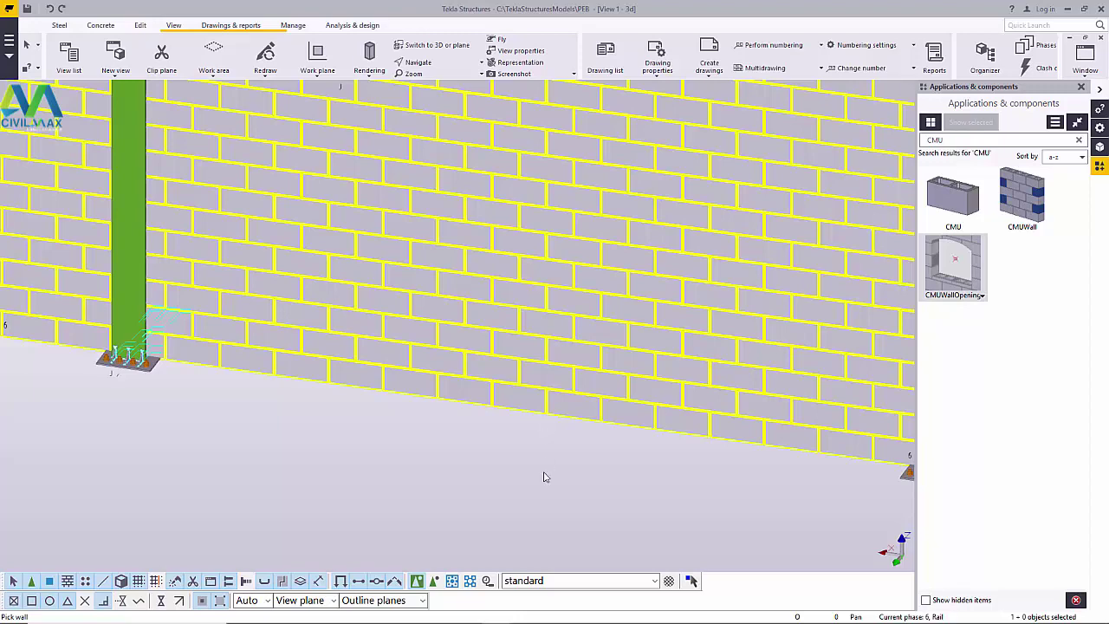
left_click(574, 483)
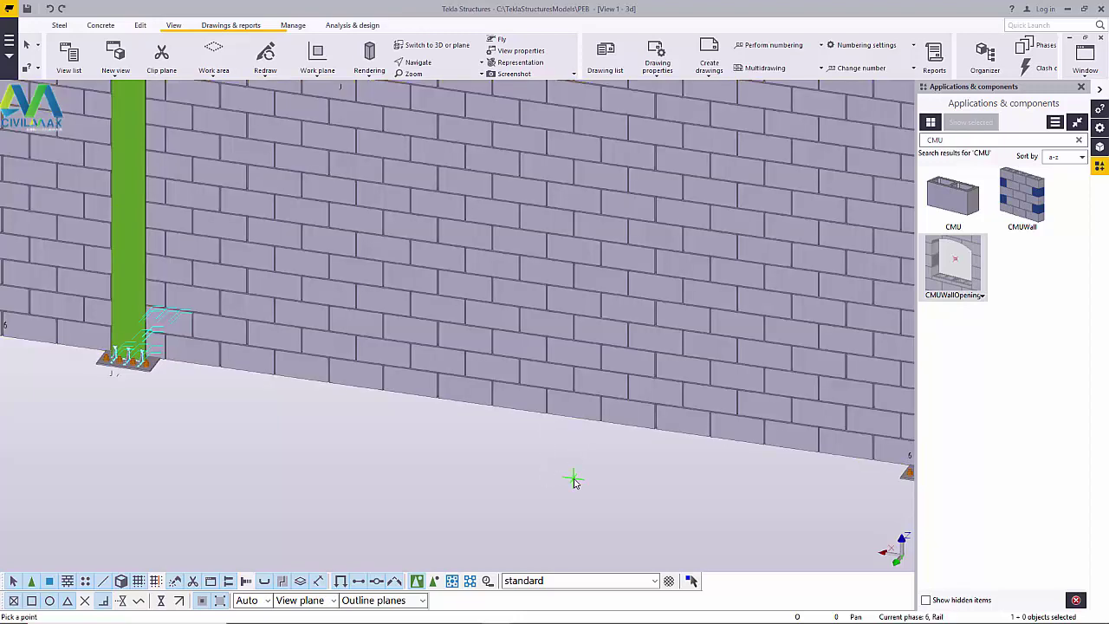
left_click(562, 417)
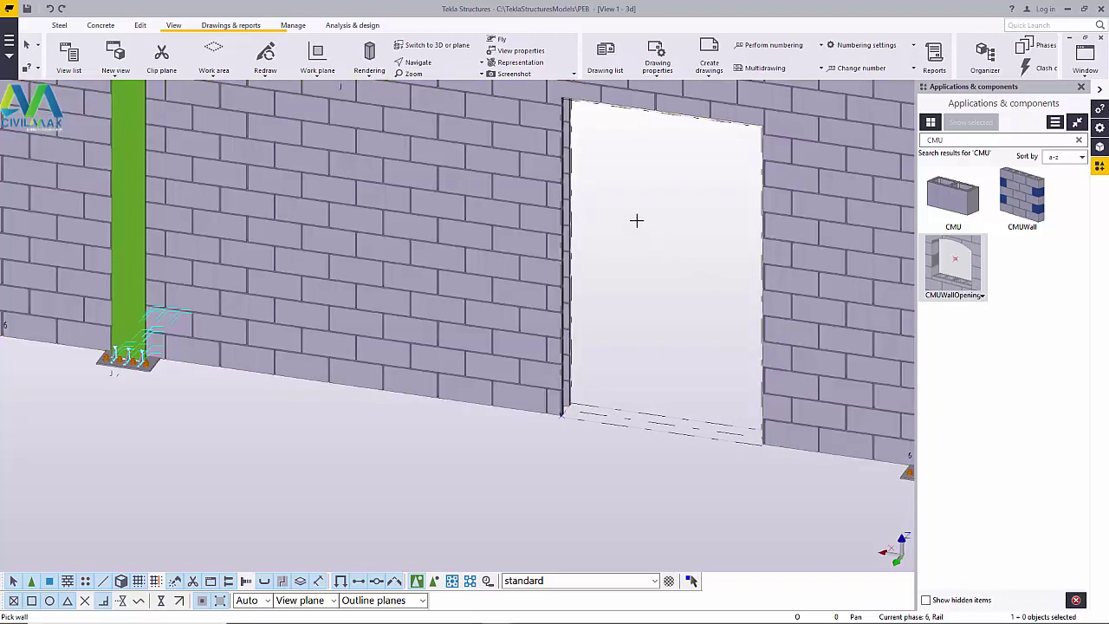
right_click(664, 215)
left_click(683, 223)
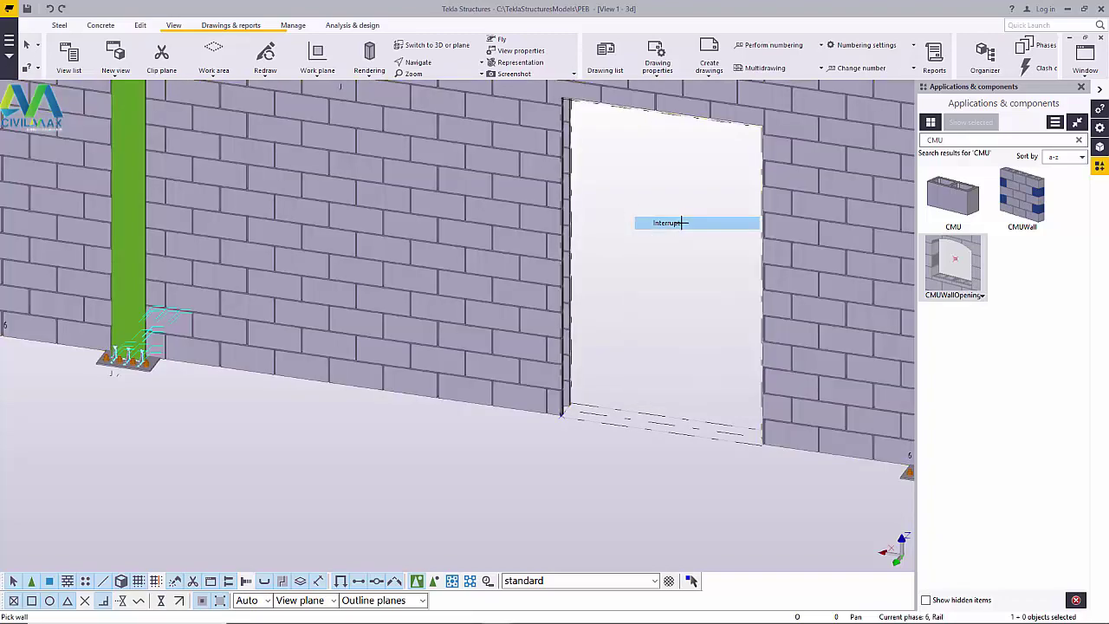
- Insert a CMUWallOpening raised above the base of the long side wall between grid lines P and O
scroll(614, 495, "down", 10)
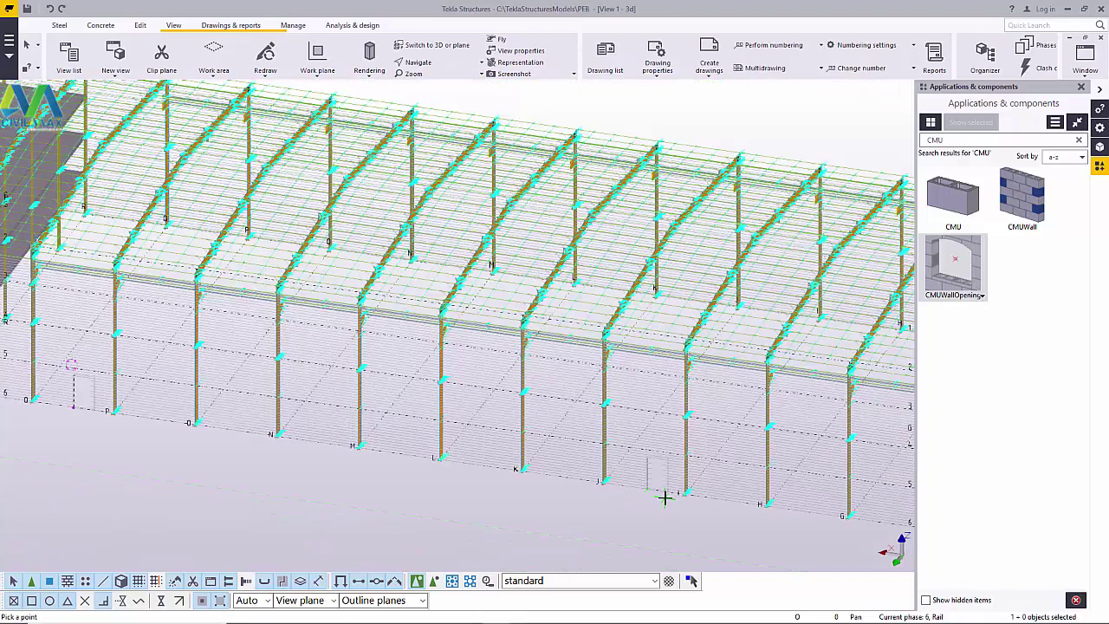
scroll(170, 413, "up", 5)
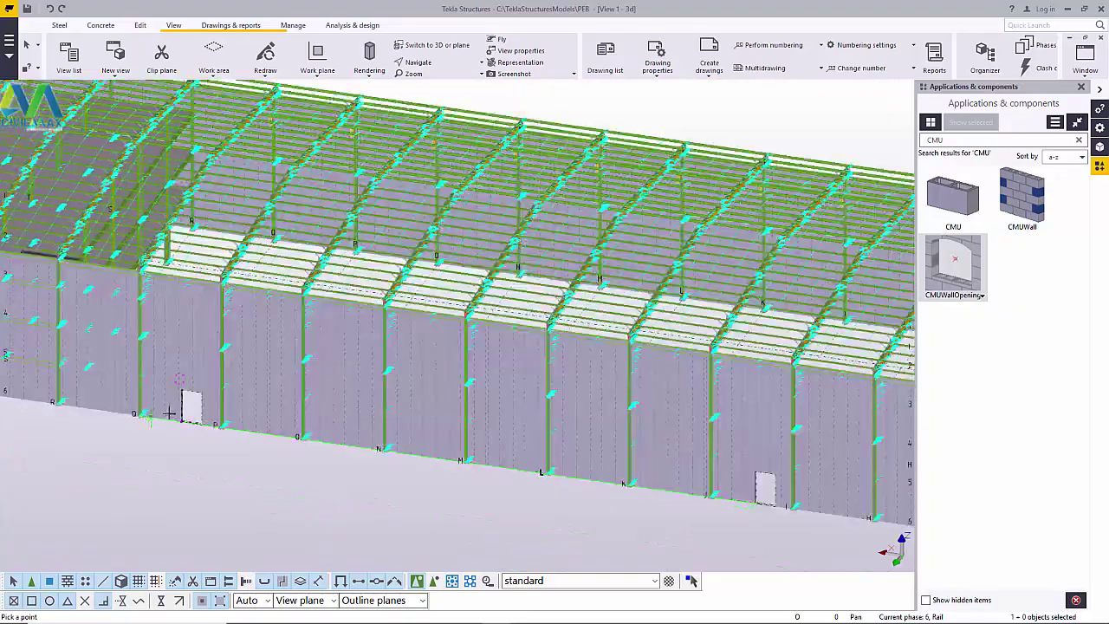
scroll(194, 426, "up", 1)
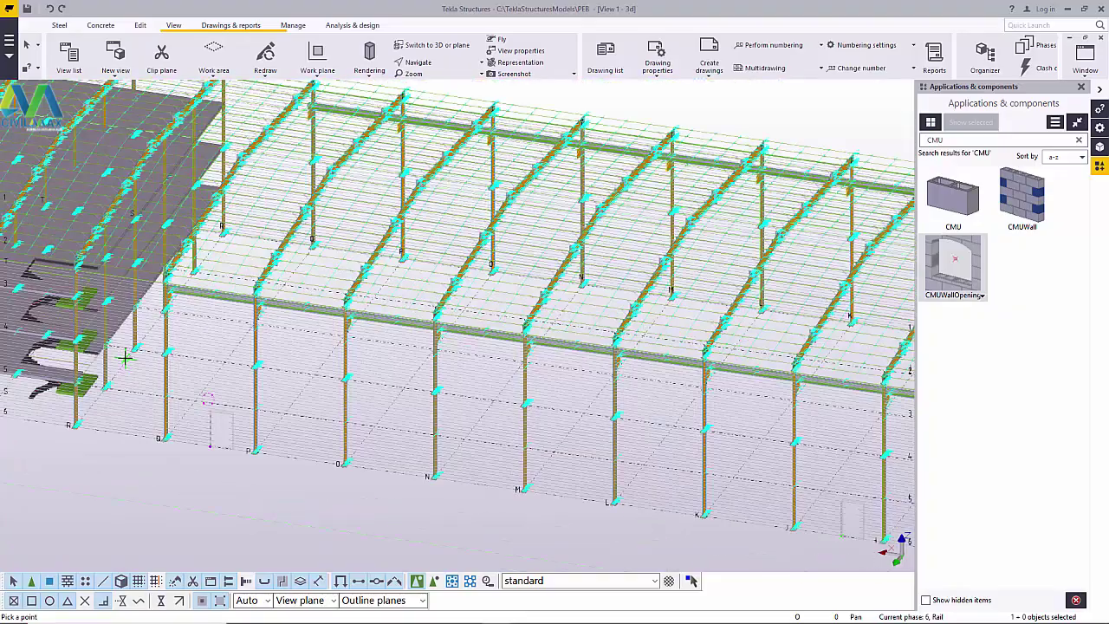
scroll(126, 357, "up", 2)
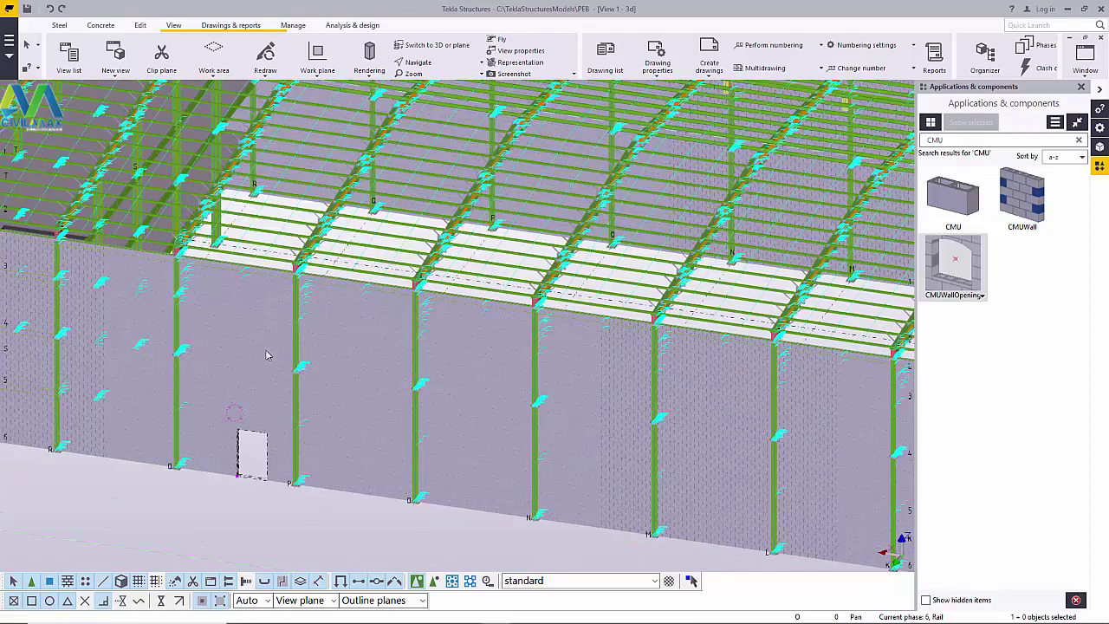
left_click(962, 277)
scroll(332, 451, "up", 4)
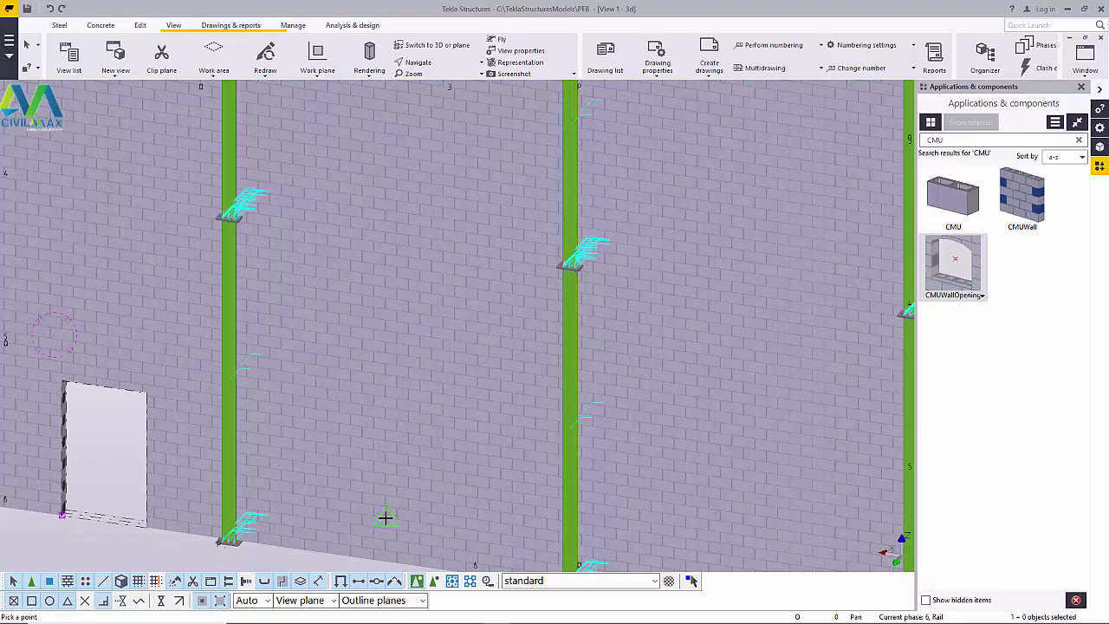
left_click(386, 517)
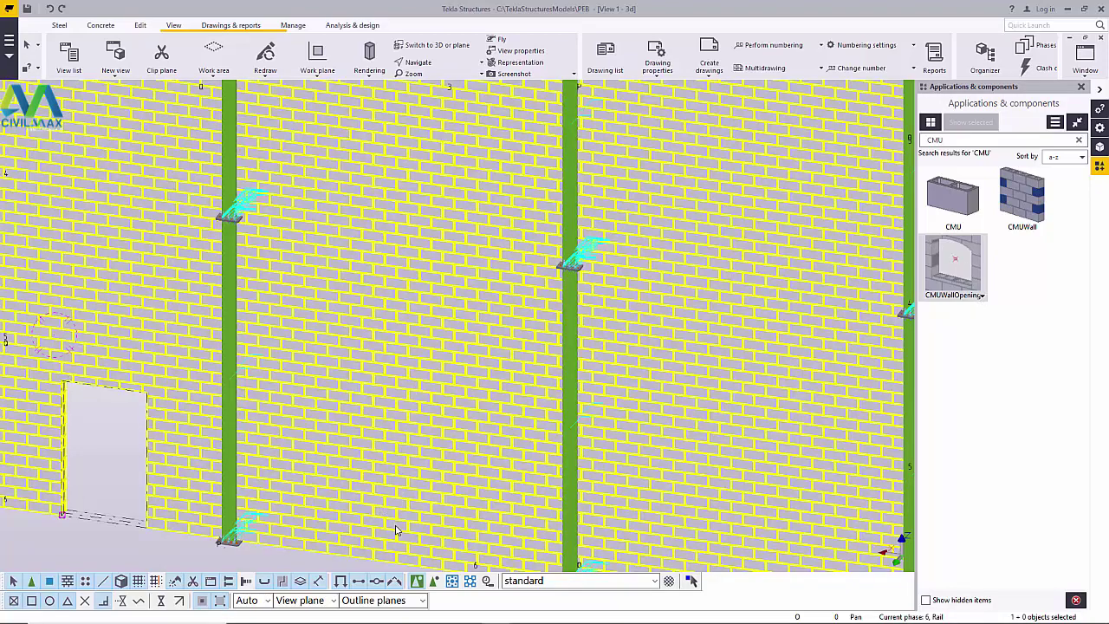
scroll(390, 425, "down", 2)
scroll(387, 562, "up", 2)
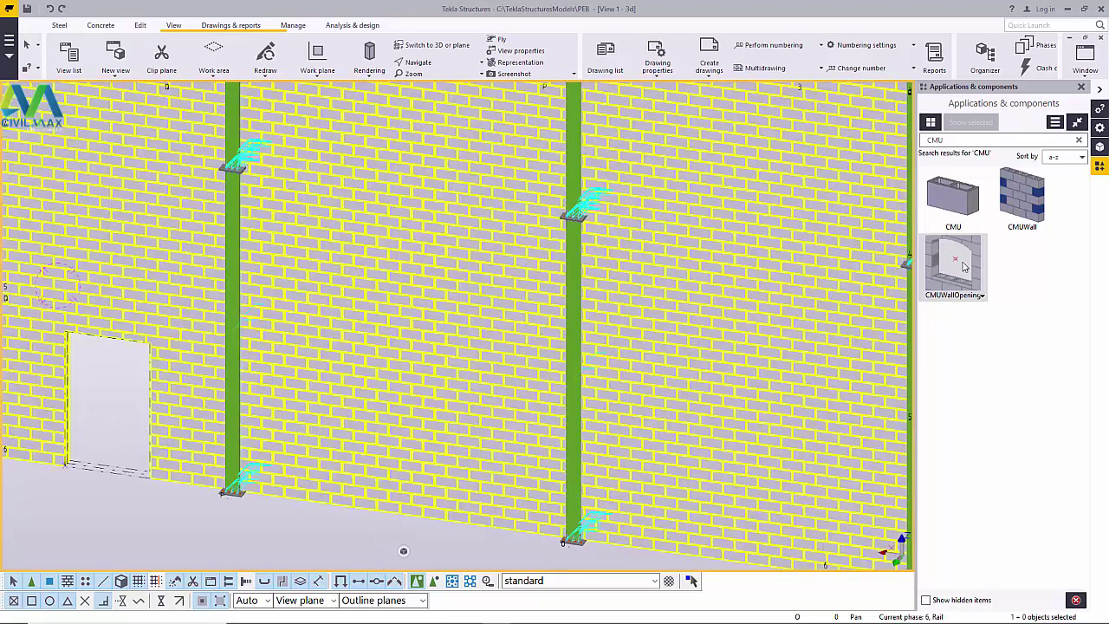
left_click(959, 286)
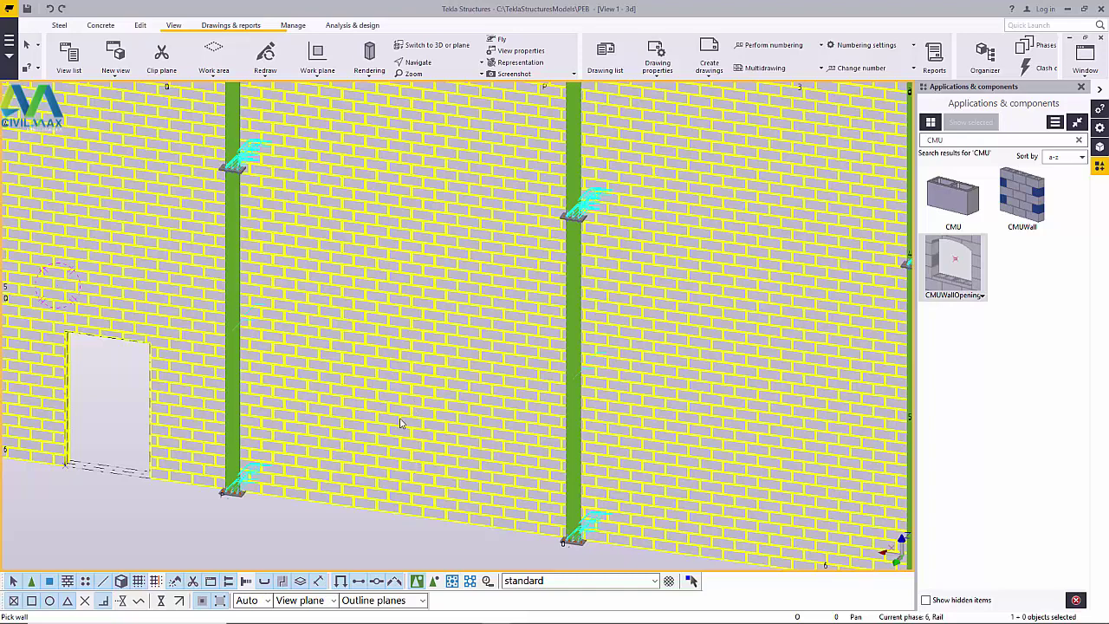
left_click(351, 556)
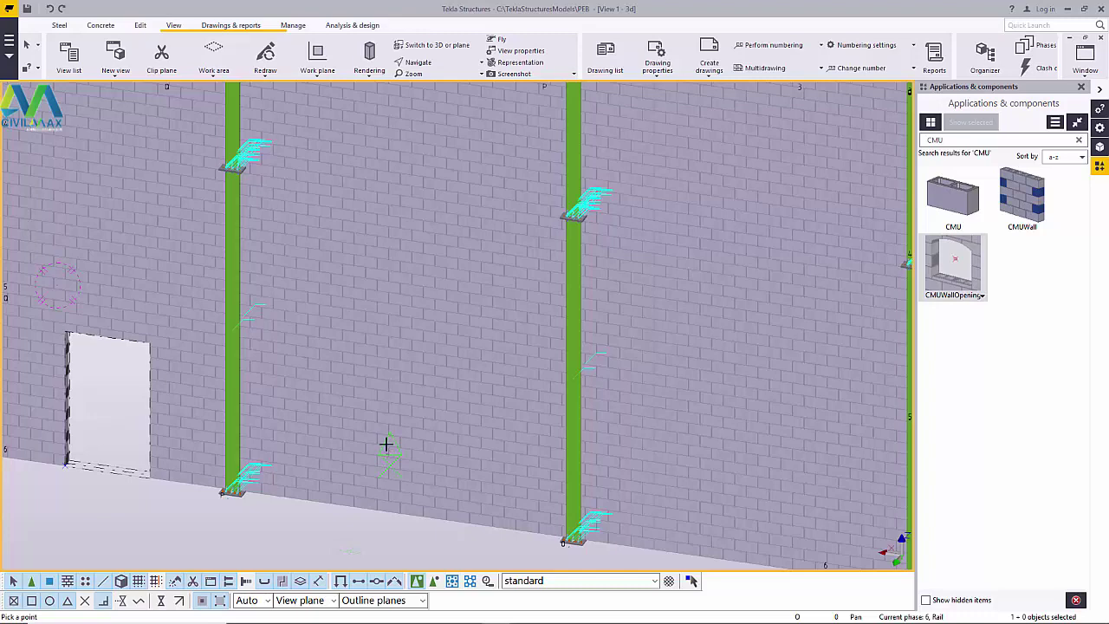
left_click(395, 410)
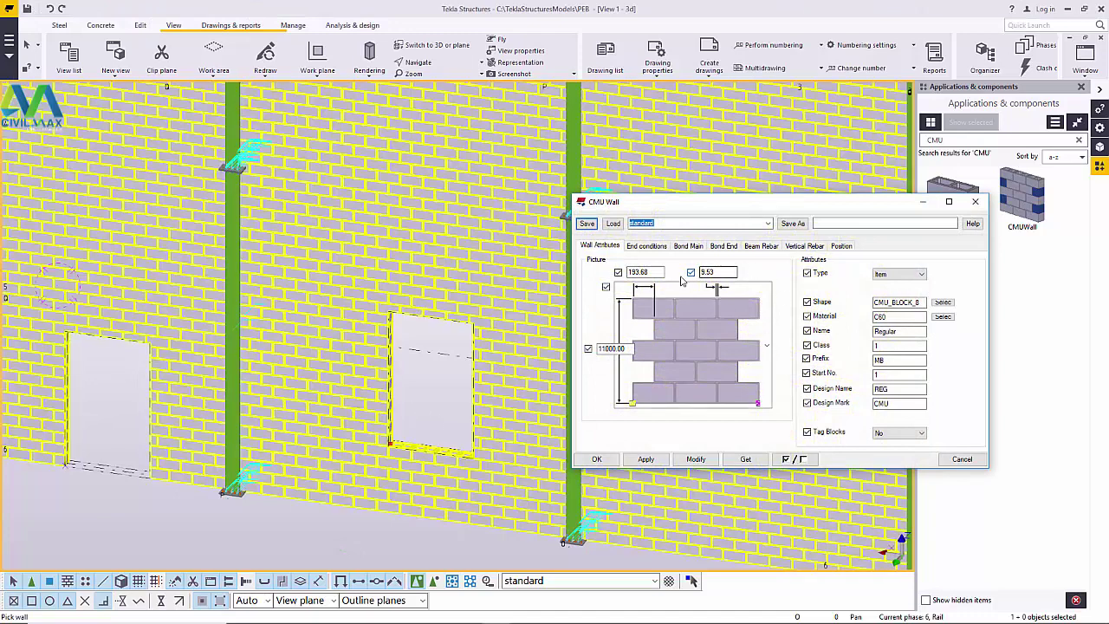
- Review the saved CMU Wall settings, keep standard, close the wall settings and end the opening placement command
left_click(768, 223)
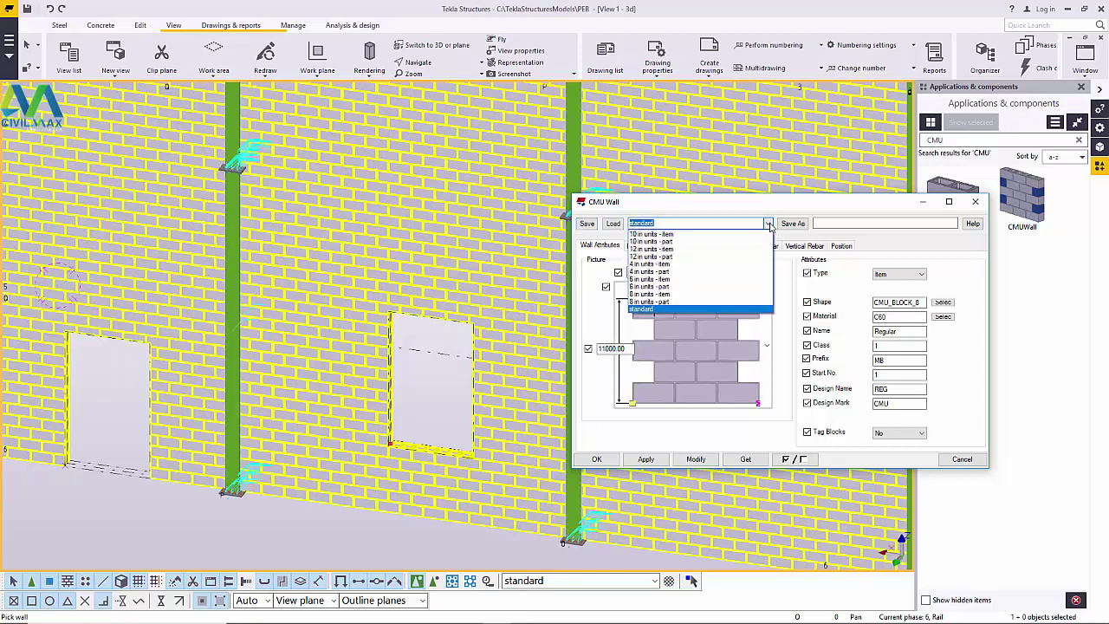
left_click(694, 220)
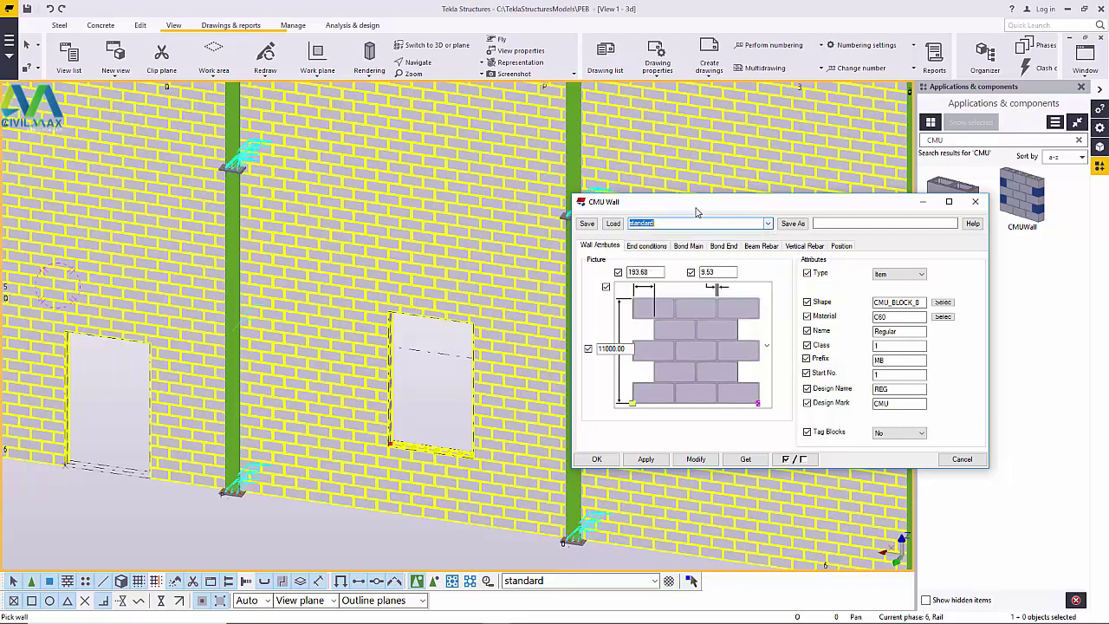
left_click(438, 398)
right_click(443, 385)
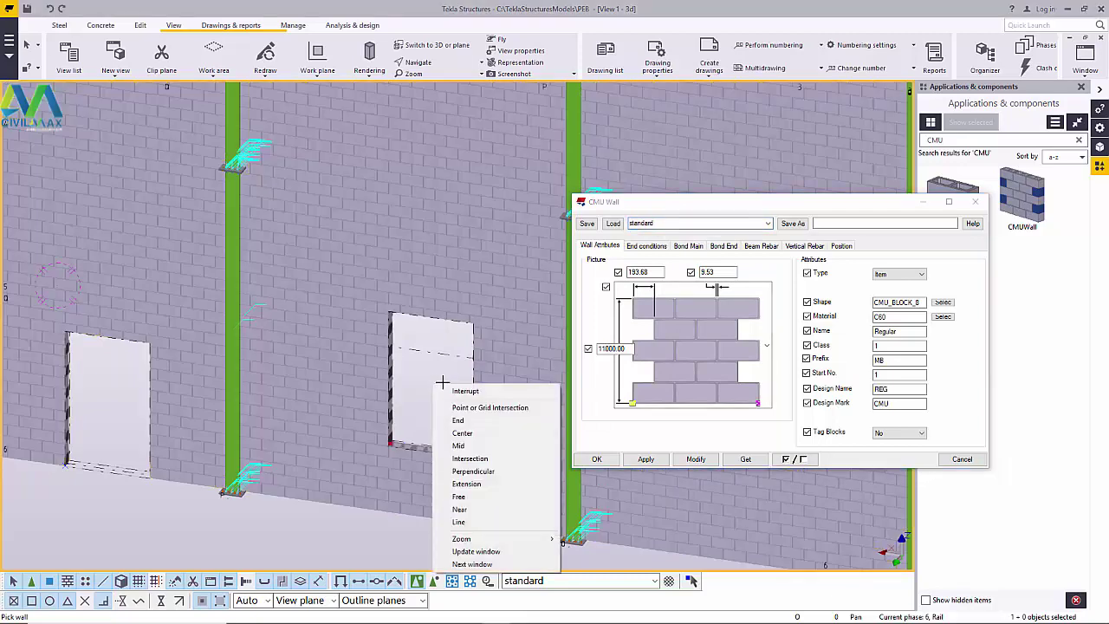
left_click(459, 391)
left_click(596, 459)
right_click(446, 372)
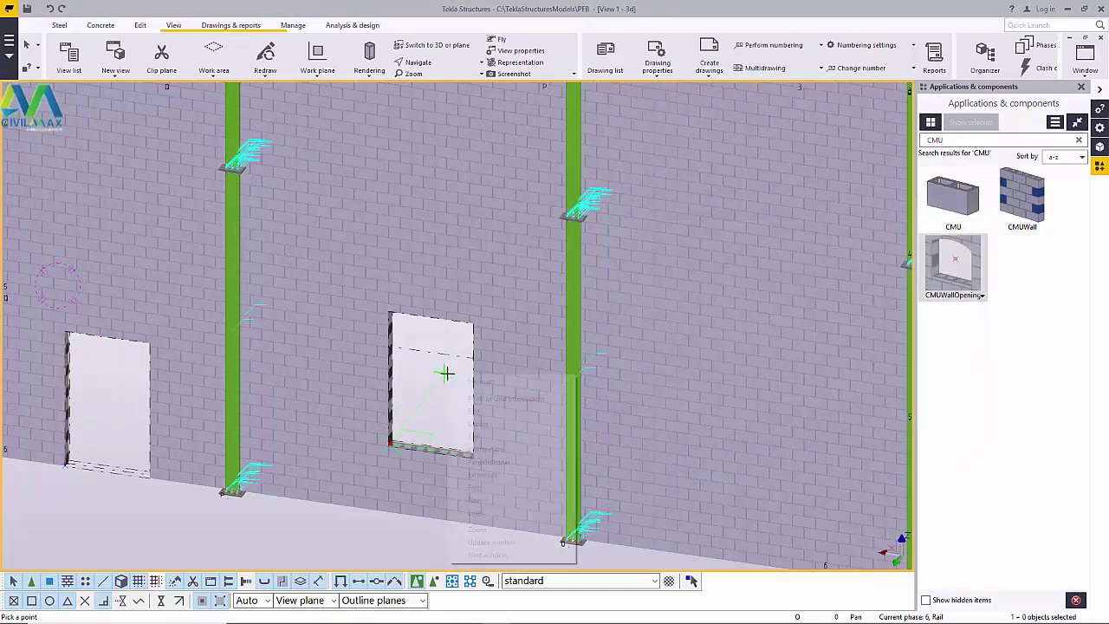
left_click(468, 383)
- Choose the Window settings for the raised opening between grid lines P and O and modify its width to 2500 mm
scroll(405, 443, "up", 5)
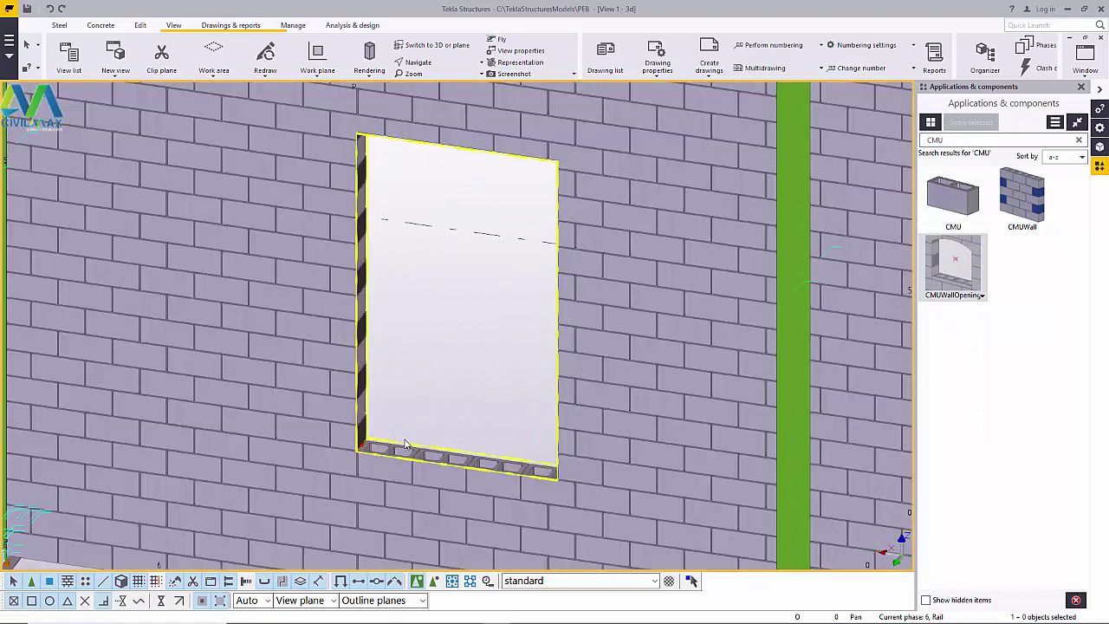
double_click(405, 444)
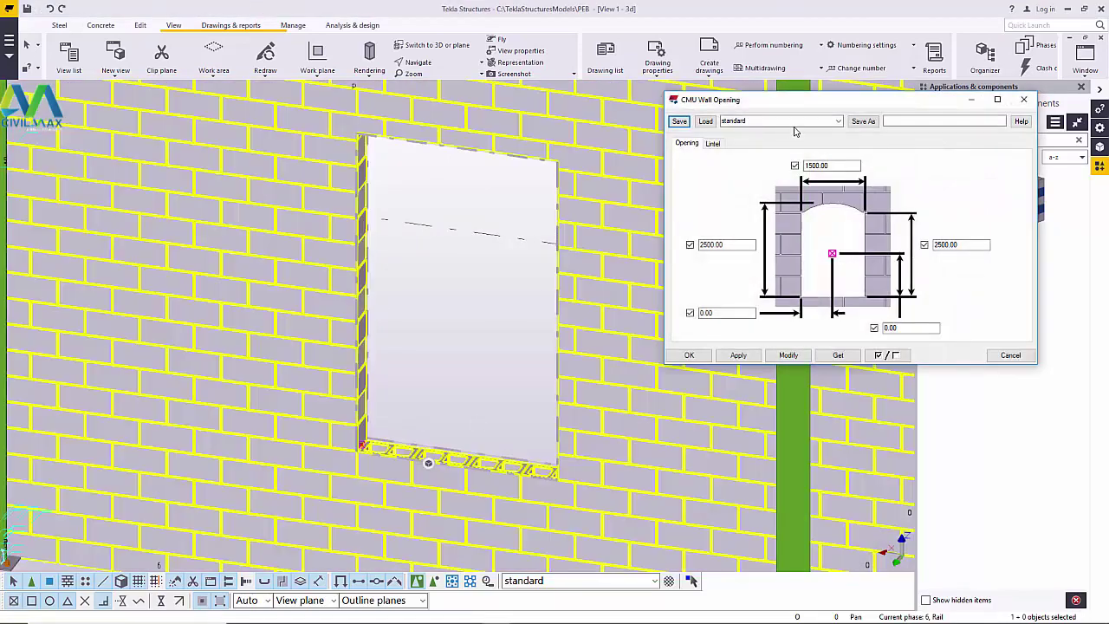
left_click(830, 121)
left_click(838, 120)
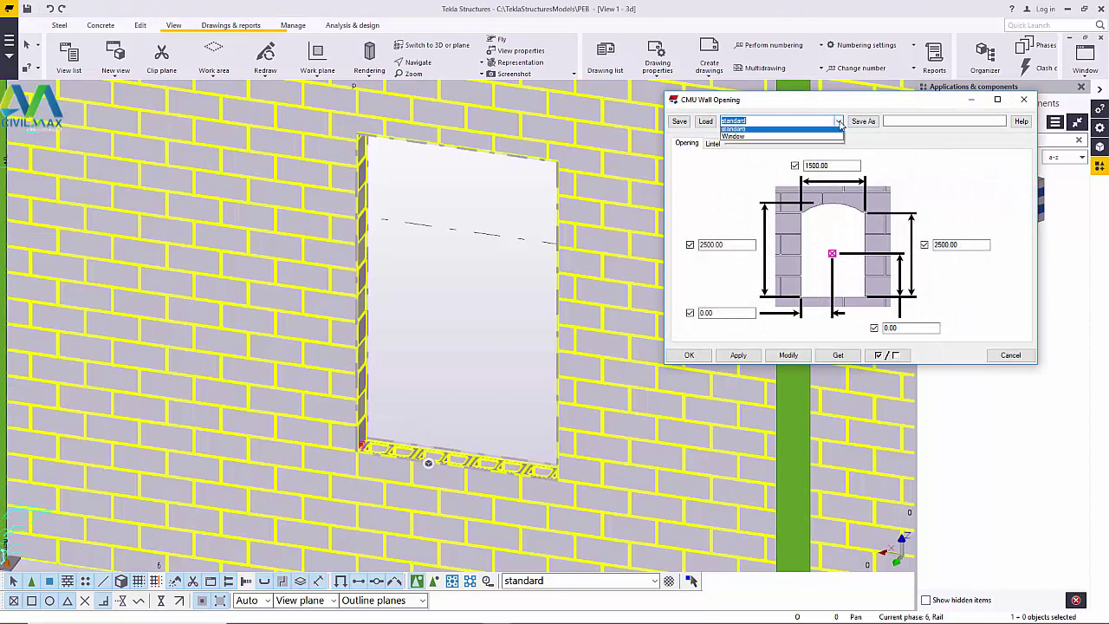
left_click(747, 147)
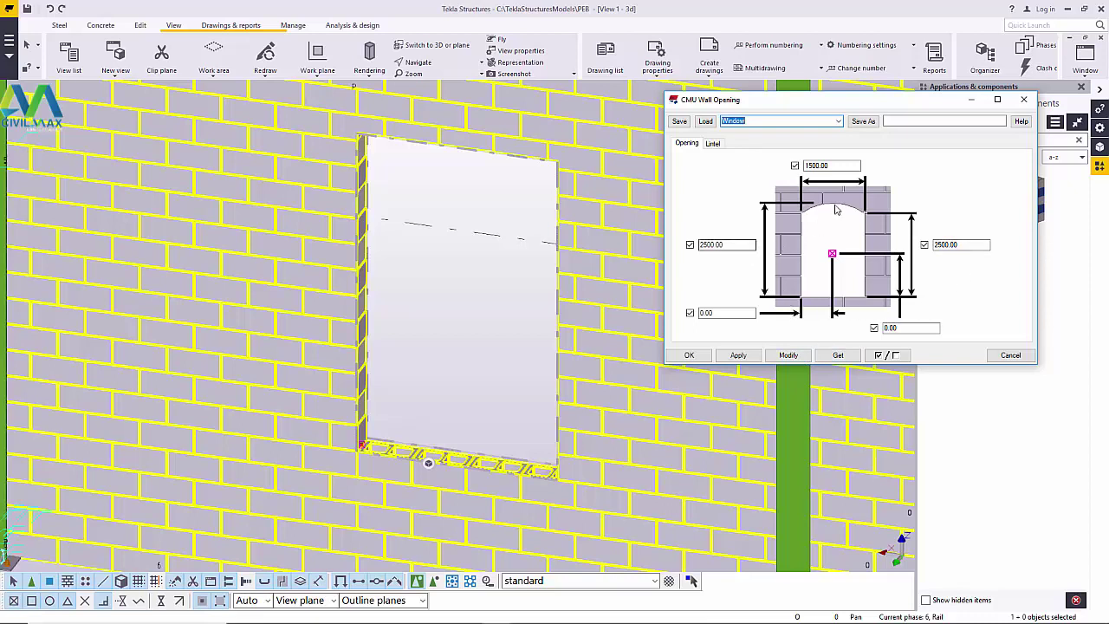
left_click_drag(836, 164, 796, 166)
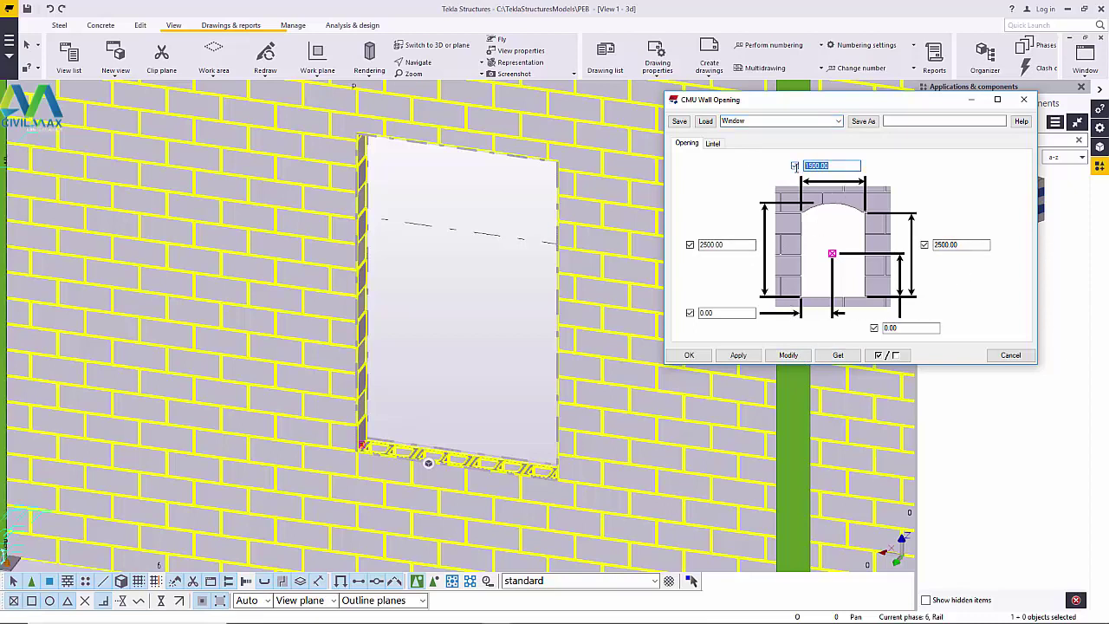
type("20")
double_click(953, 244)
left_click_drag(963, 244, 951, 244)
left_click(788, 356)
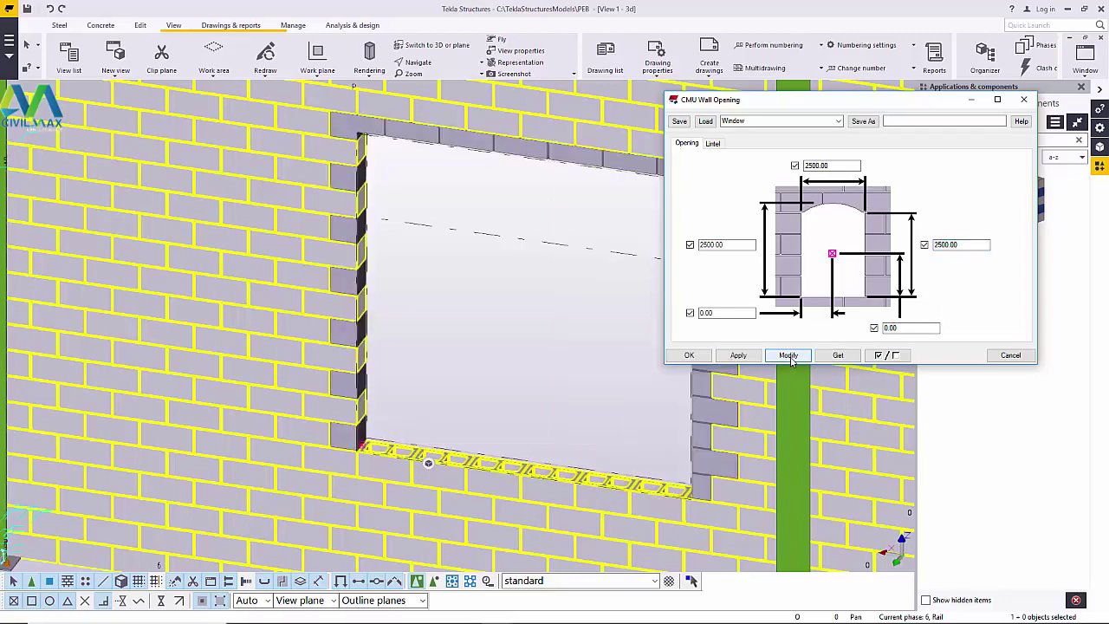
scroll(381, 416, "down", 3)
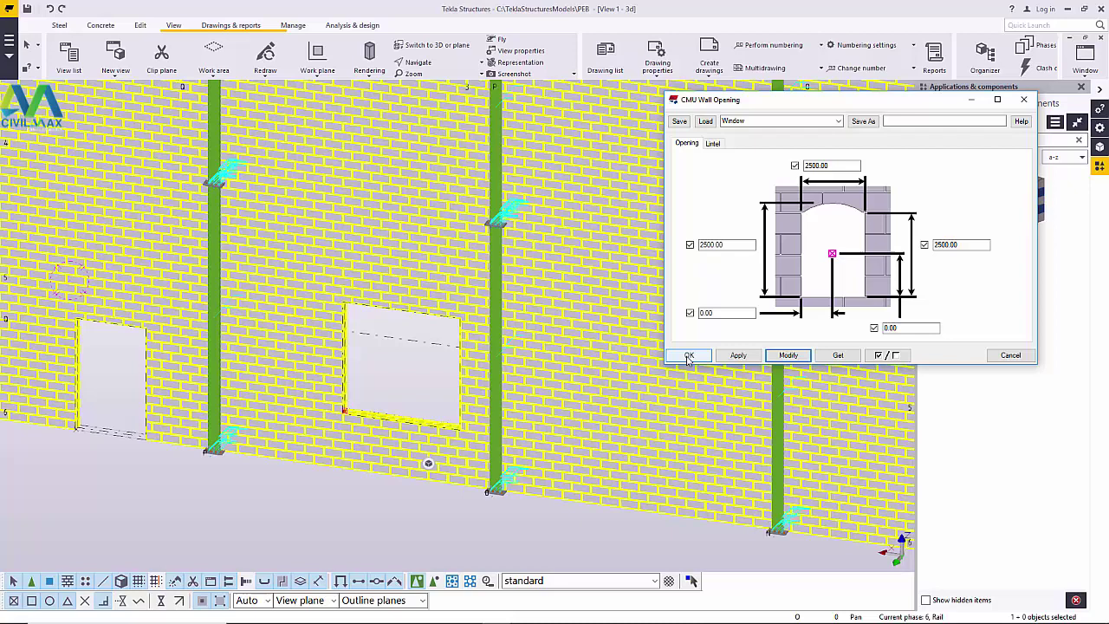
left_click(688, 355)
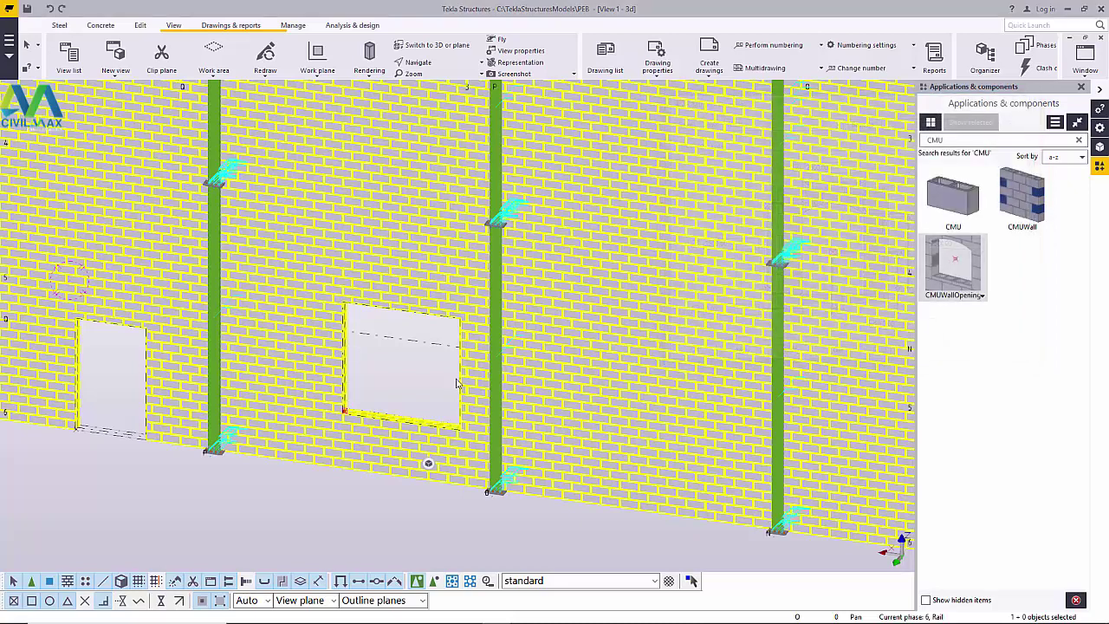
- Insert another raised CMUWallOpening in the long side wall between grid lines O and N and end the command
right_click(288, 512)
left_click(309, 218)
left_click(958, 272)
scroll(667, 510, "up", 2)
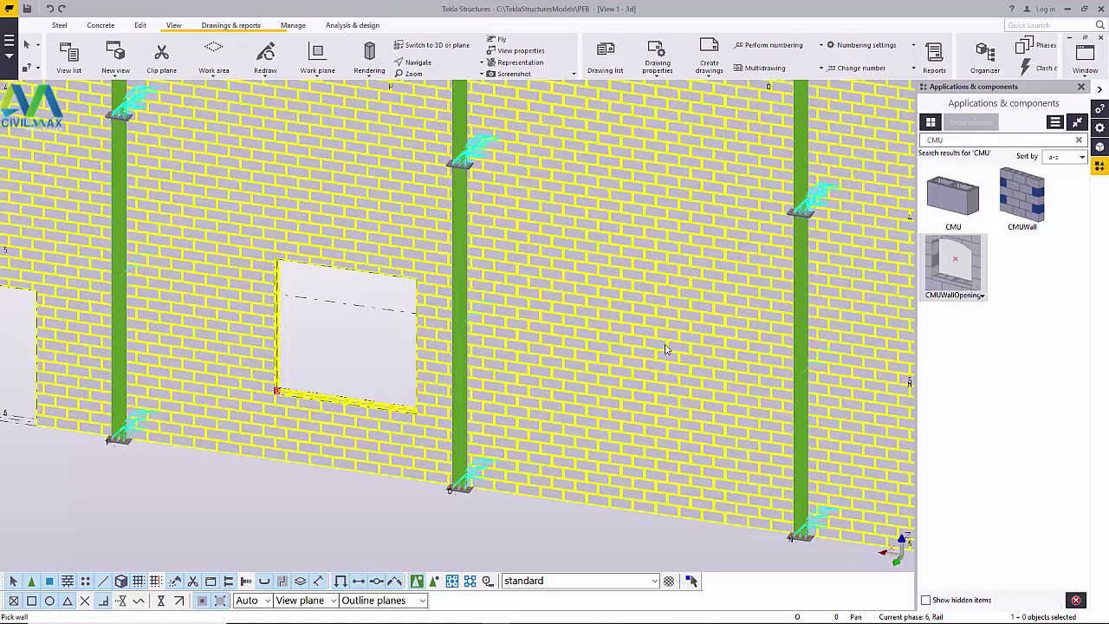
left_click(594, 539)
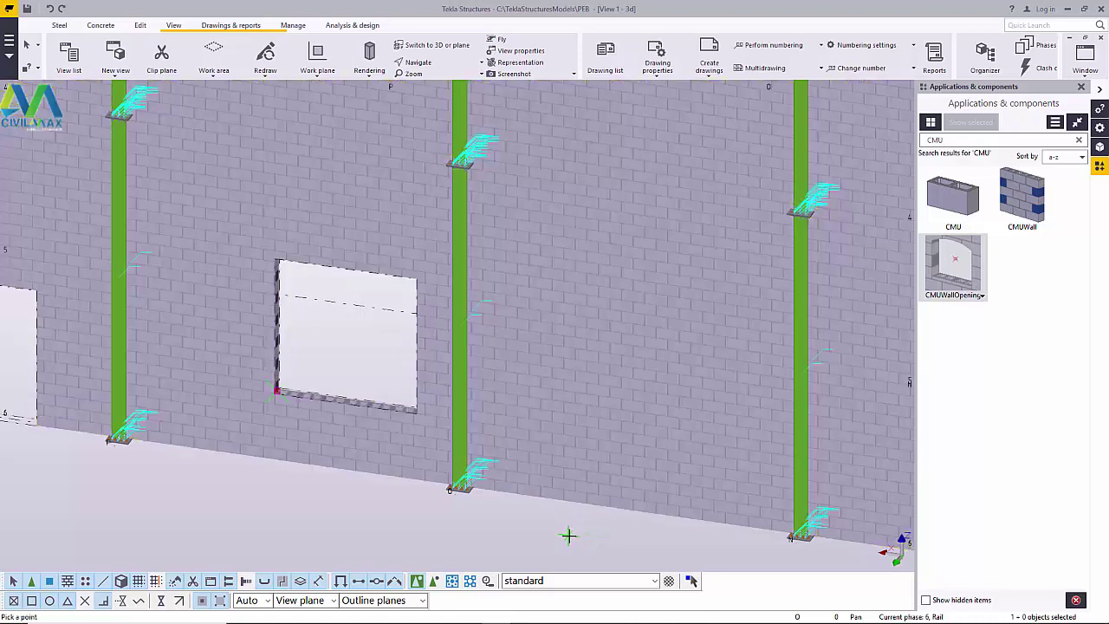
left_click(619, 442)
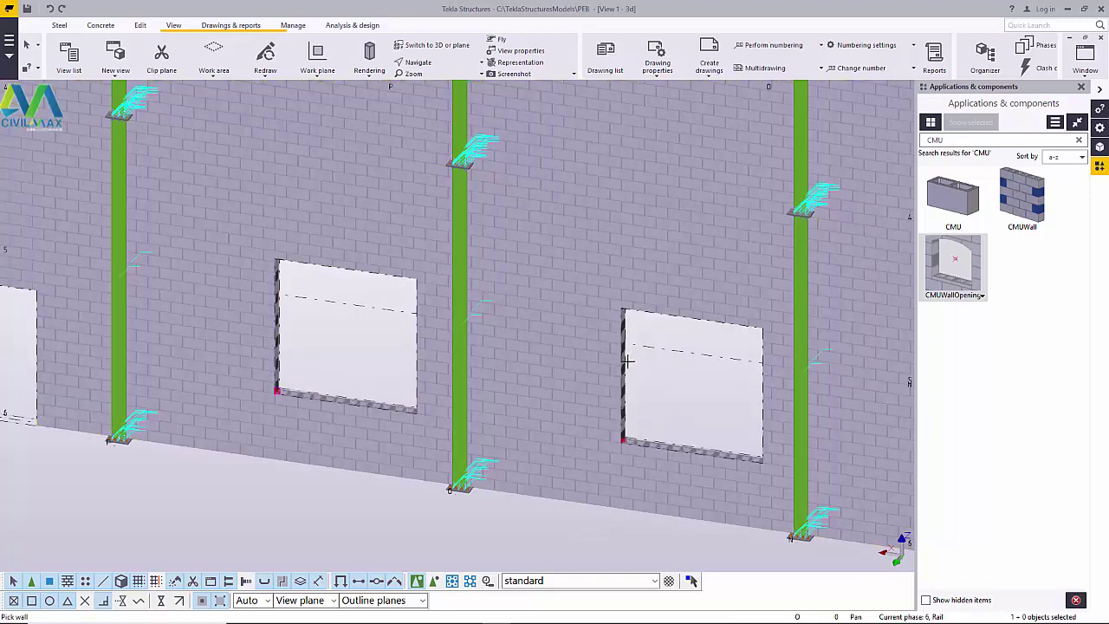
left_click(627, 362)
right_click(650, 362)
left_click(684, 373)
- Close the Applications & components catalog and rotate the model to inspect the door and window openings from another angle
left_click(1081, 86)
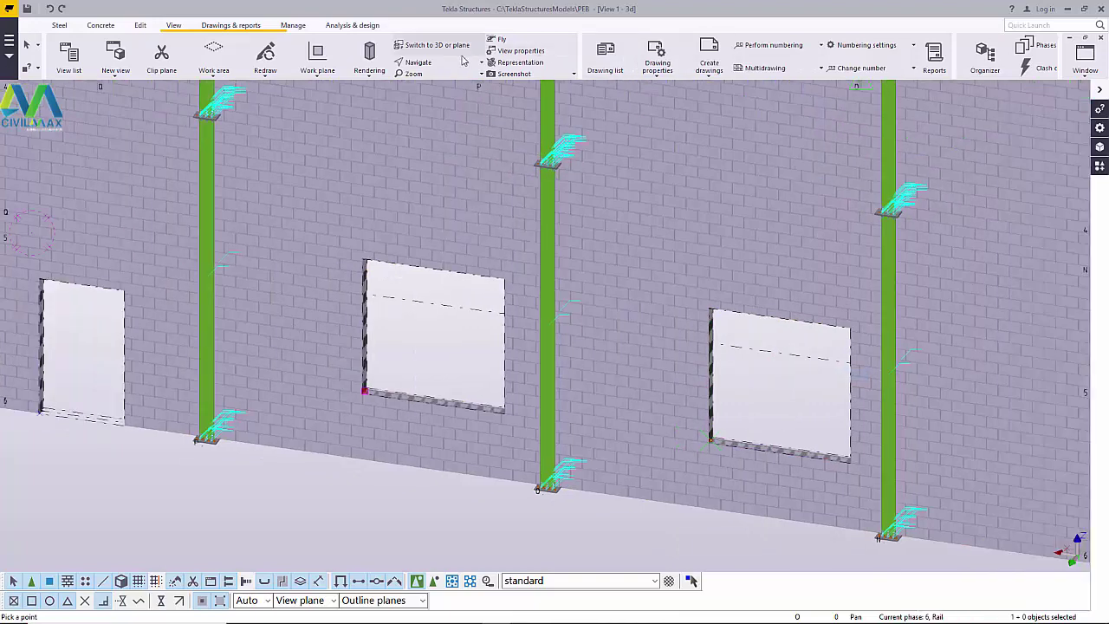
left_click(420, 62)
left_click(454, 84)
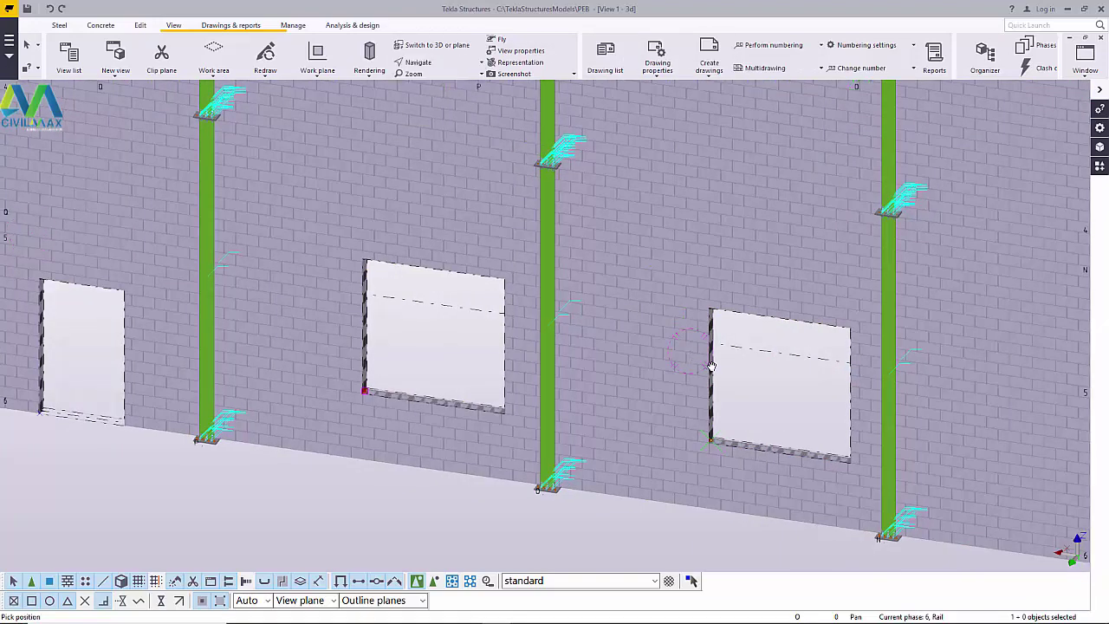
middle_click_drag(710, 366, 857, 344, "ctrl")
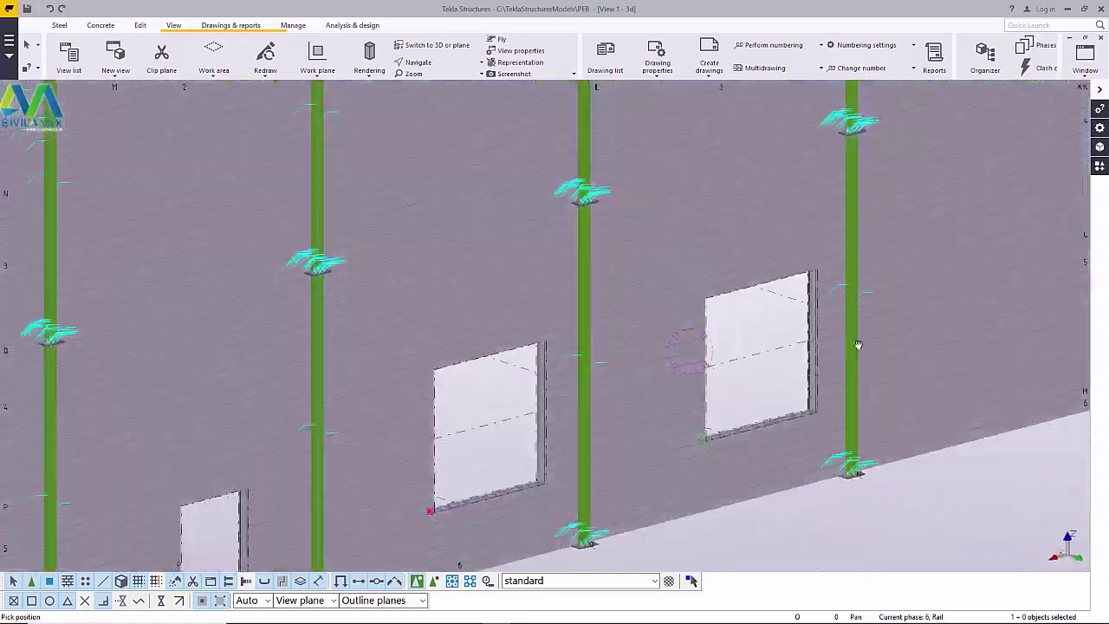
- Inspect the door and the two window openings in the long side CMU wall from both oblique sides and up close
scroll(857, 344, "down", 10)
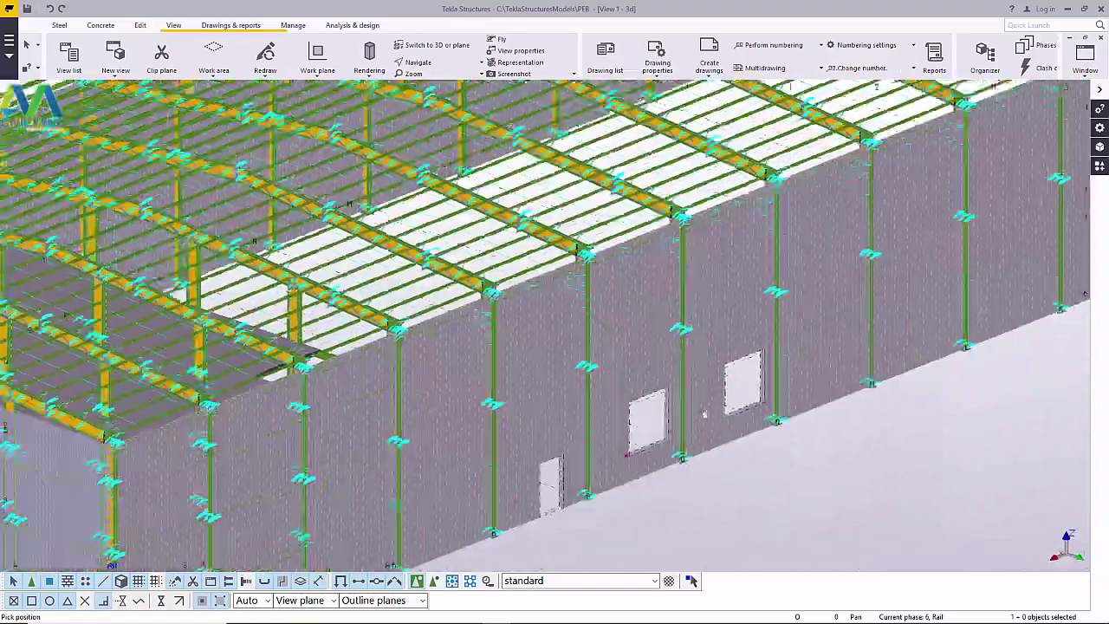
middle_click_drag(704, 414, 715, 346, "ctrl")
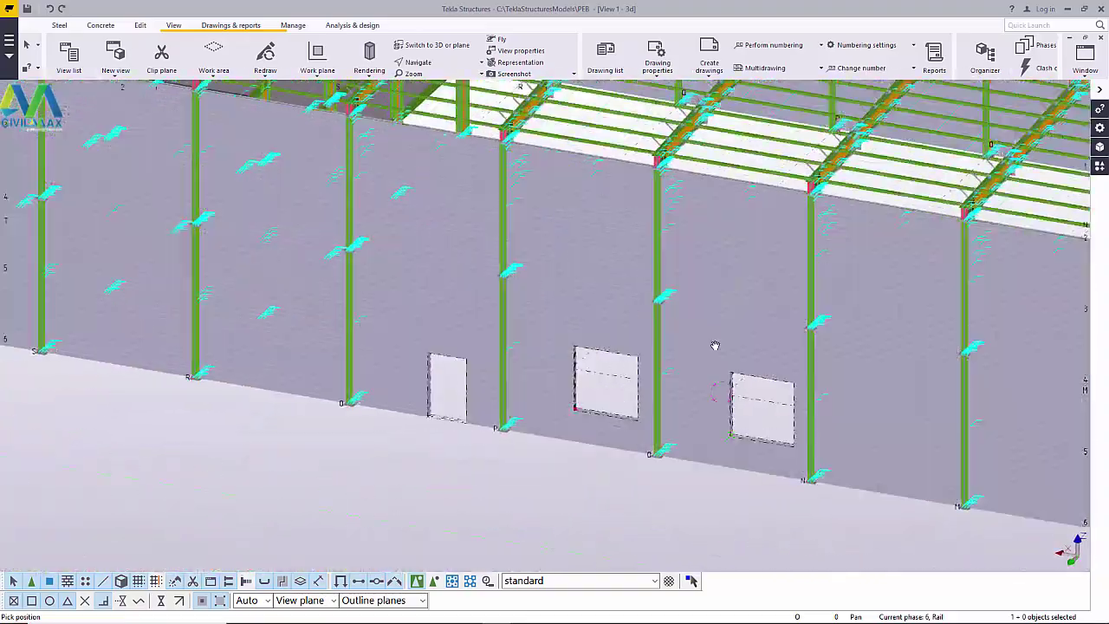
scroll(715, 346, "up", 2)
scroll(548, 409, "down", 2)
scroll(700, 396, "up", 4)
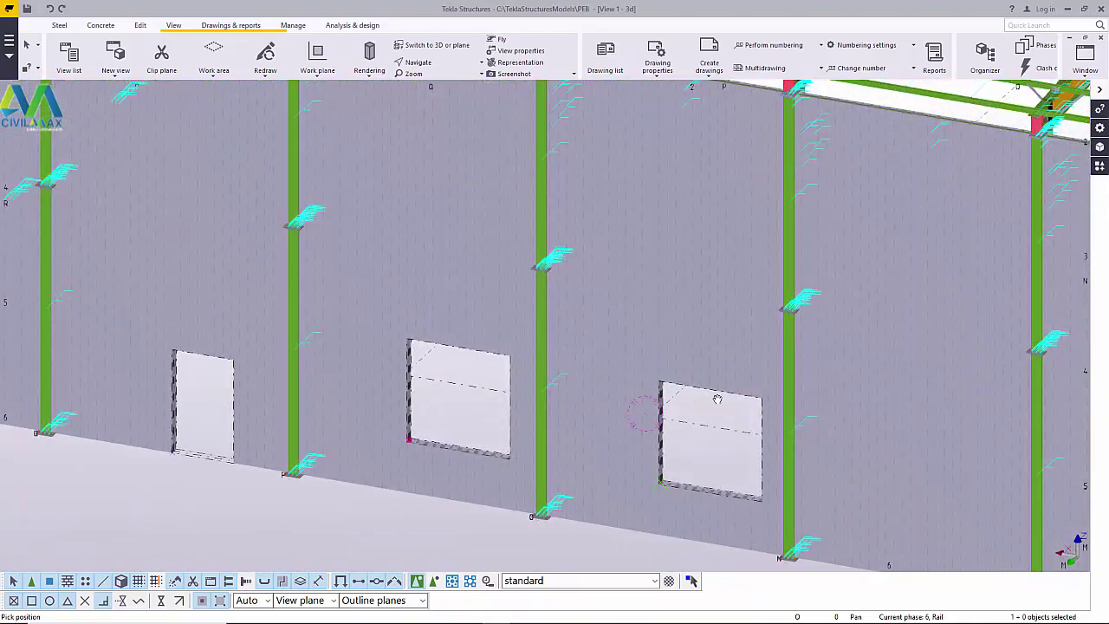
scroll(718, 407, "up", 3)
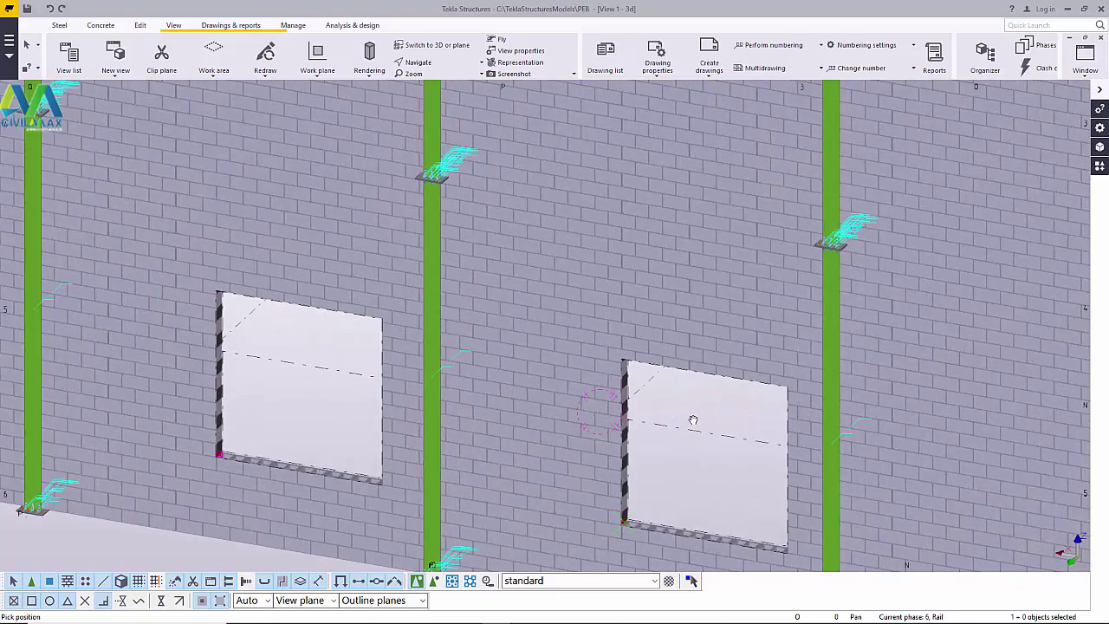
scroll(614, 449, "down", 3)
scroll(674, 460, "up", 2)
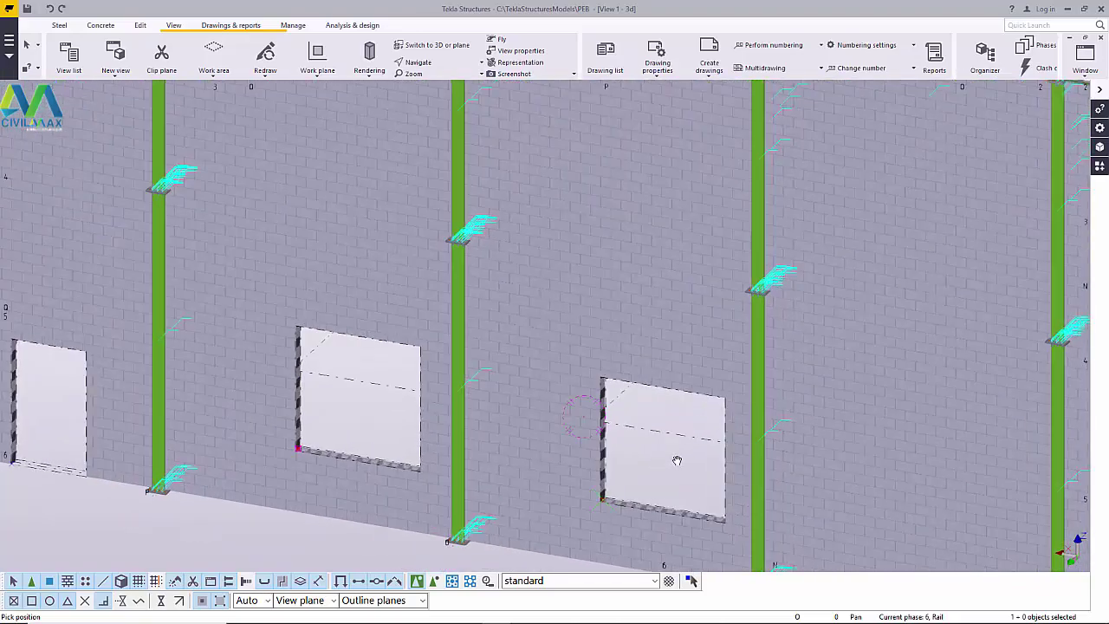
- Review the whole building with its roof framing and enclosing CMU walls, including the corner where the end wall meets the long side wall
scroll(587, 483, "down", 6)
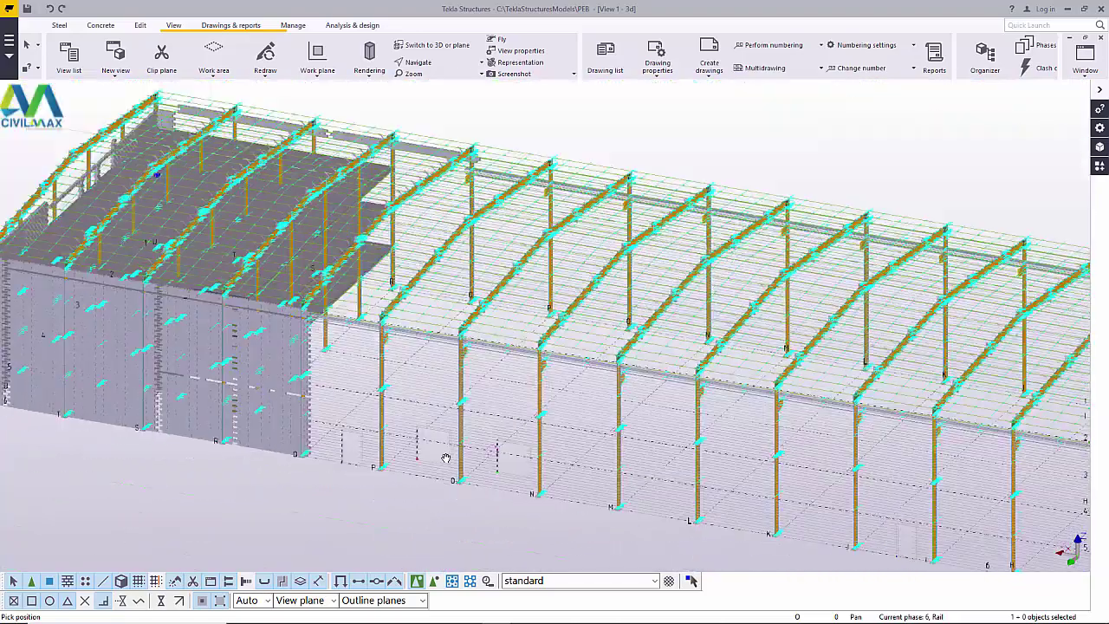
scroll(307, 385, "up", 6)
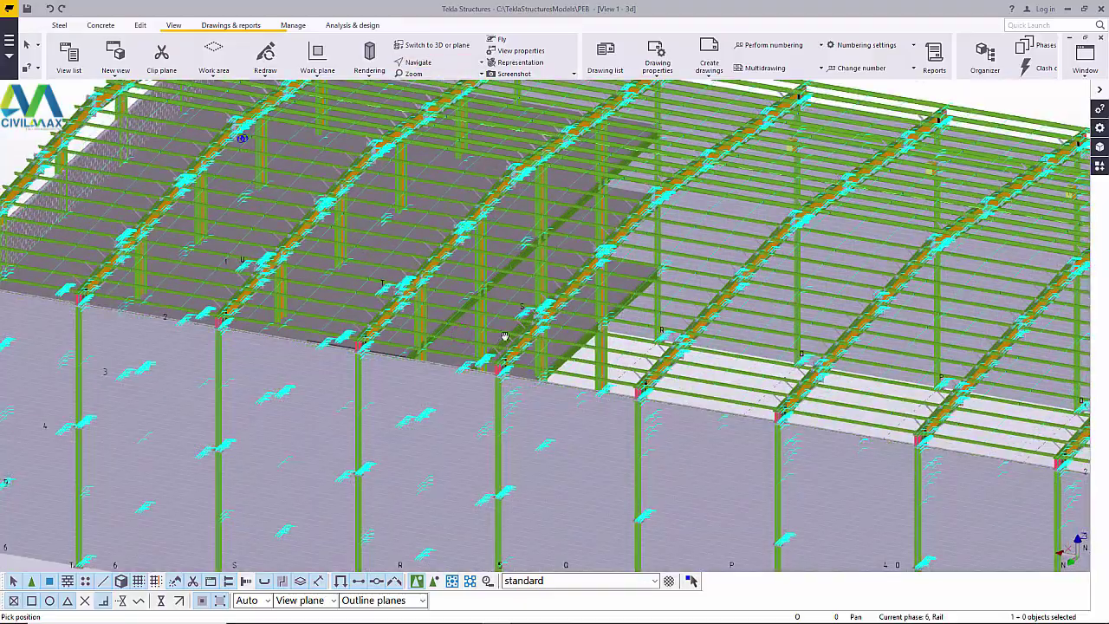
middle_click_drag(504, 336, 455, 494, "ctrl")
scroll(455, 494, "up", 5)
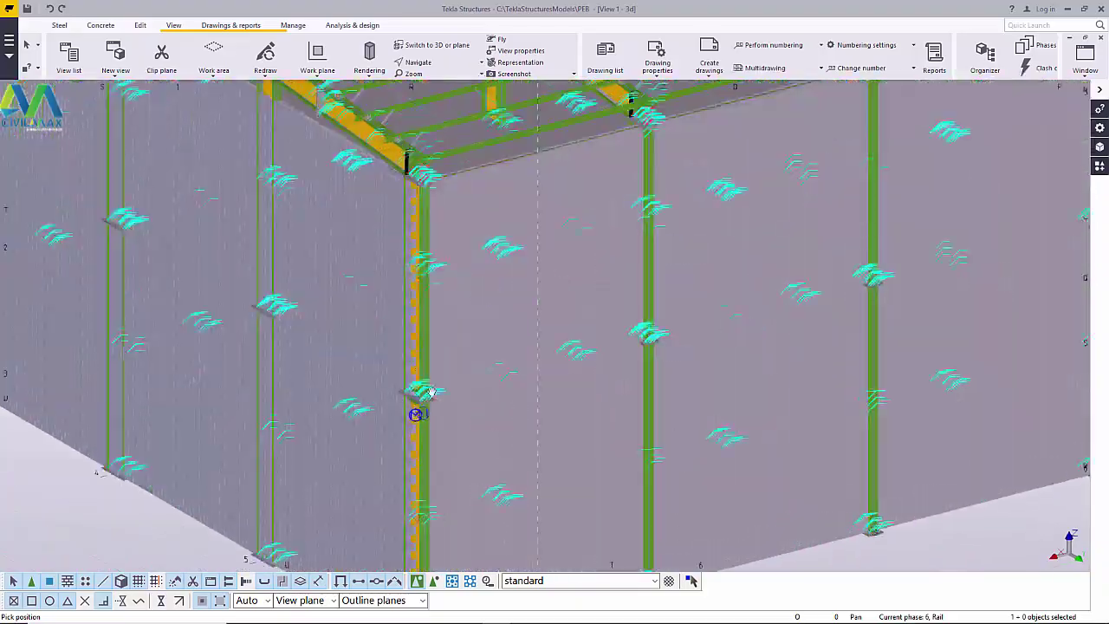
middle_click_drag(449, 471, 759, 348, "ctrl")
right_click(759, 347)
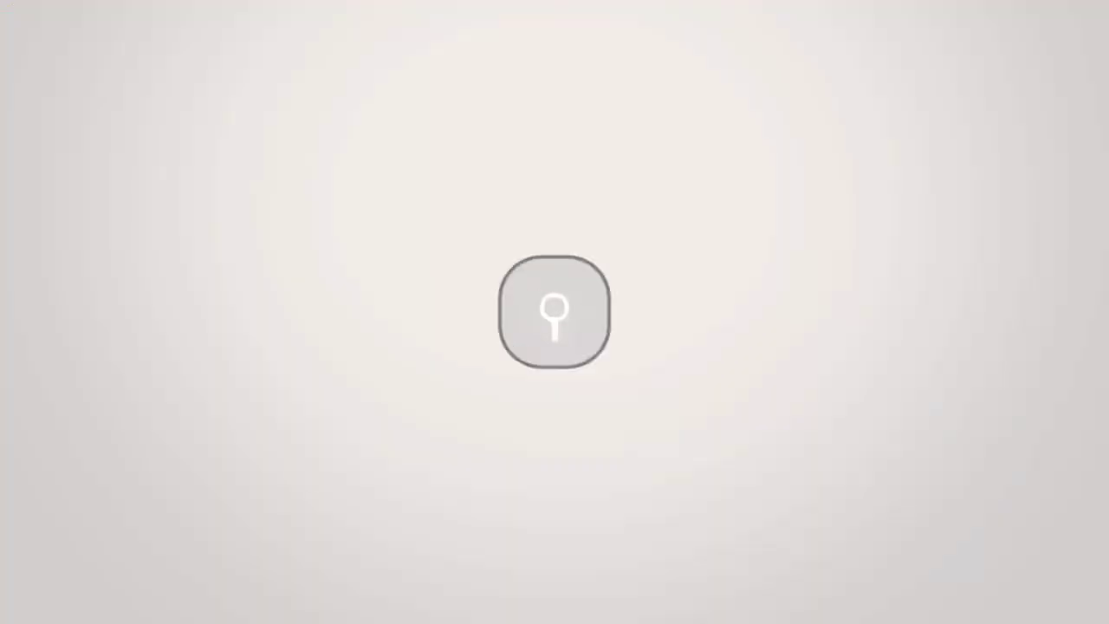